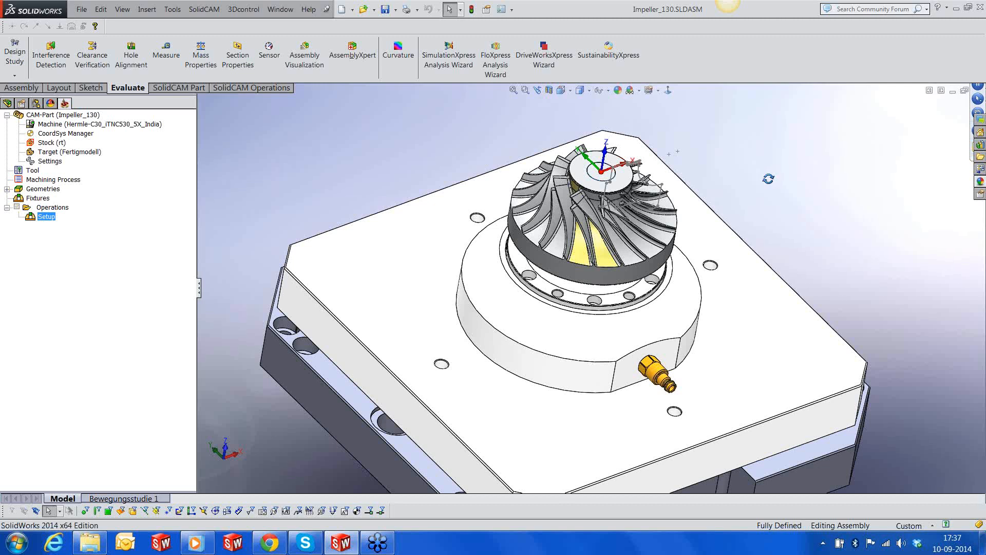
# Step: Examine the impeller's blades, its yellow channel faces and the fixture beneath it from several angles and close up
pyautogui.moveTo(768, 178); pyautogui.dragTo(762, 168)
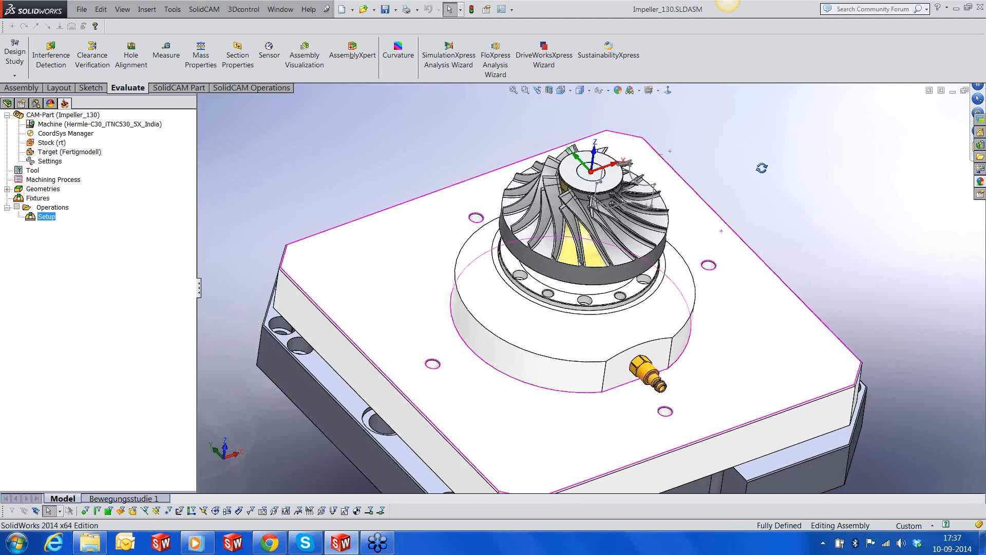
pyautogui.moveTo(762, 168); pyautogui.dragTo(744, 150, button='middle')
pyautogui.scroll(-1, 581, 131)
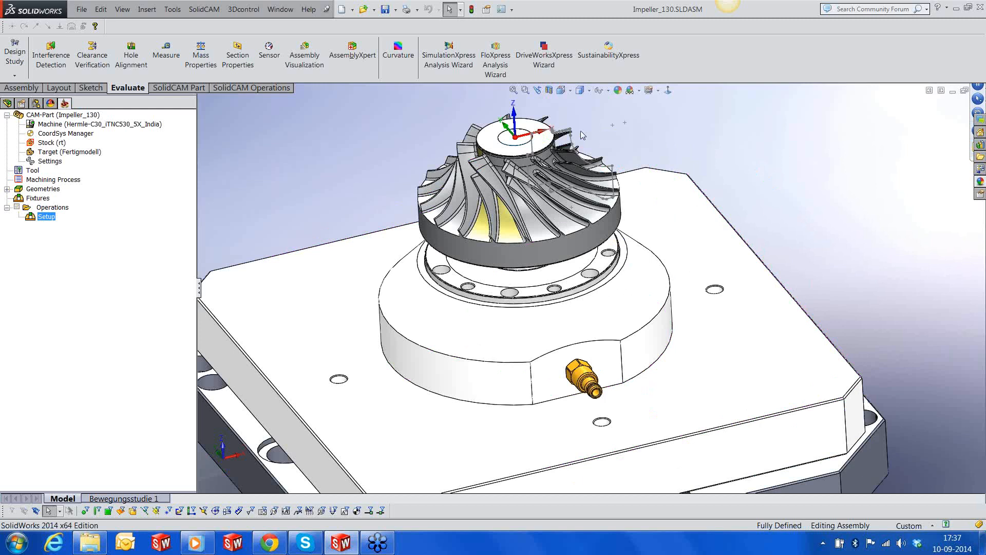
pyautogui.scroll(-5, 580, 131)
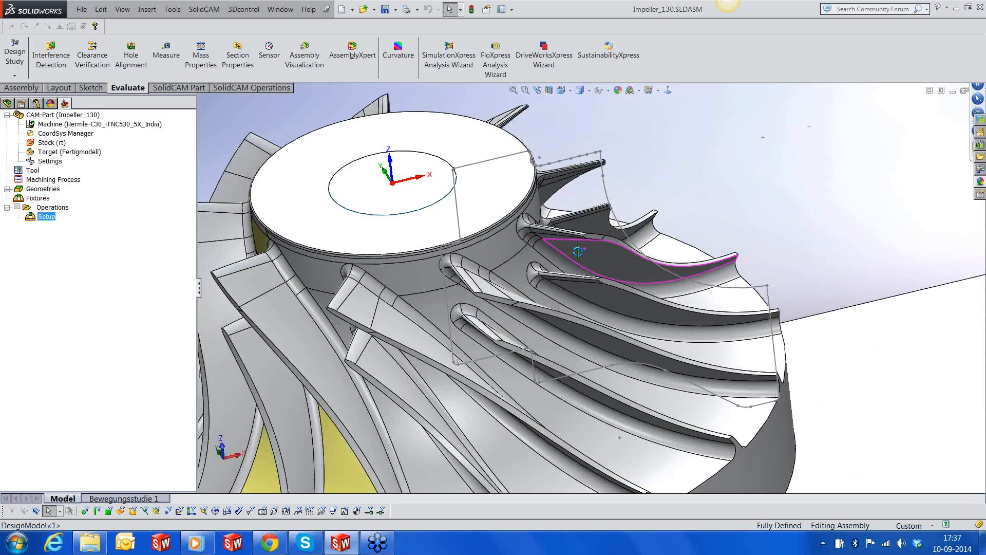
pyautogui.moveTo(578, 251); pyautogui.dragTo(576, 251, button='middle')
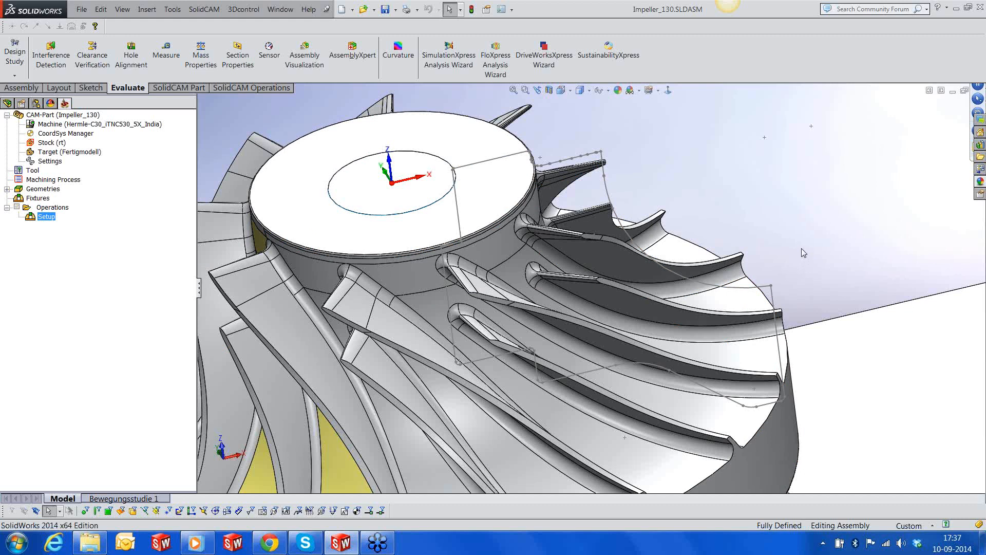
pyautogui.press('f')
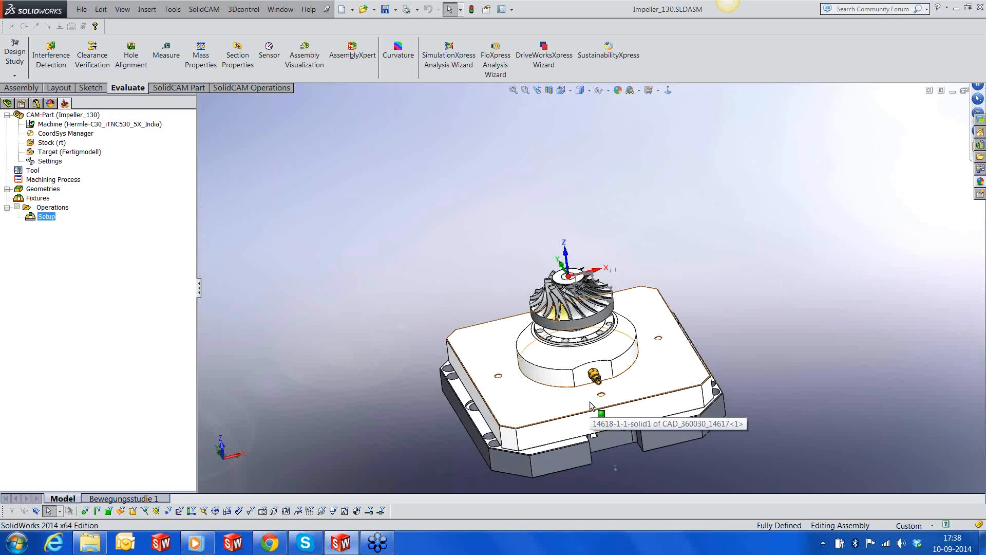
pyautogui.scroll(-3, 590, 404)
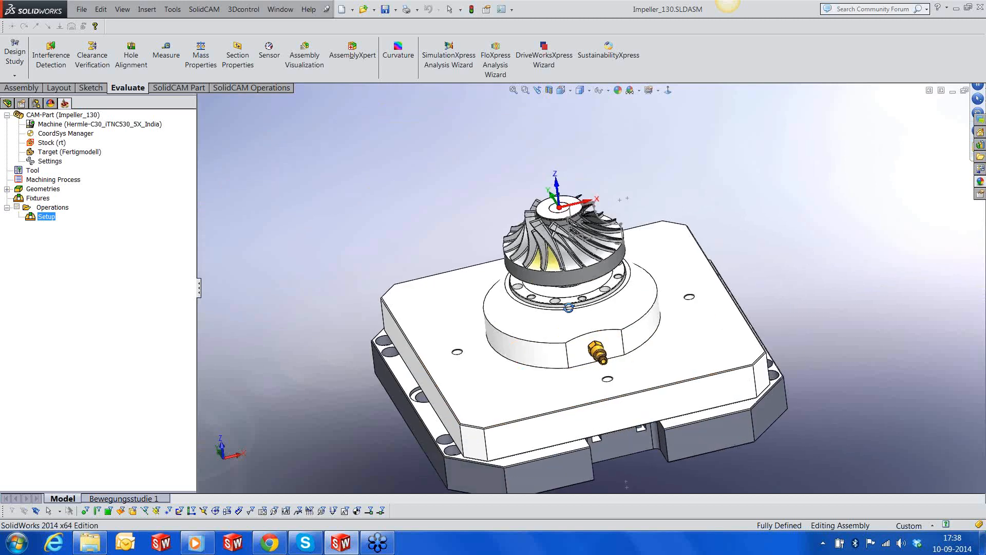
pyautogui.moveTo(569, 307); pyautogui.dragTo(611, 276, button='middle')
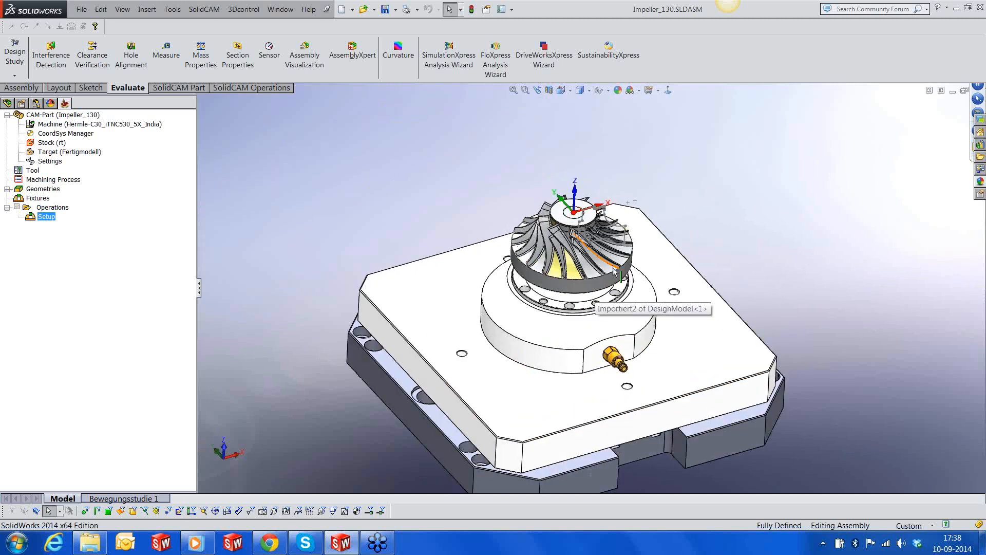
pyautogui.scroll(-2, 617, 272)
pyautogui.scroll(-2, 615, 271)
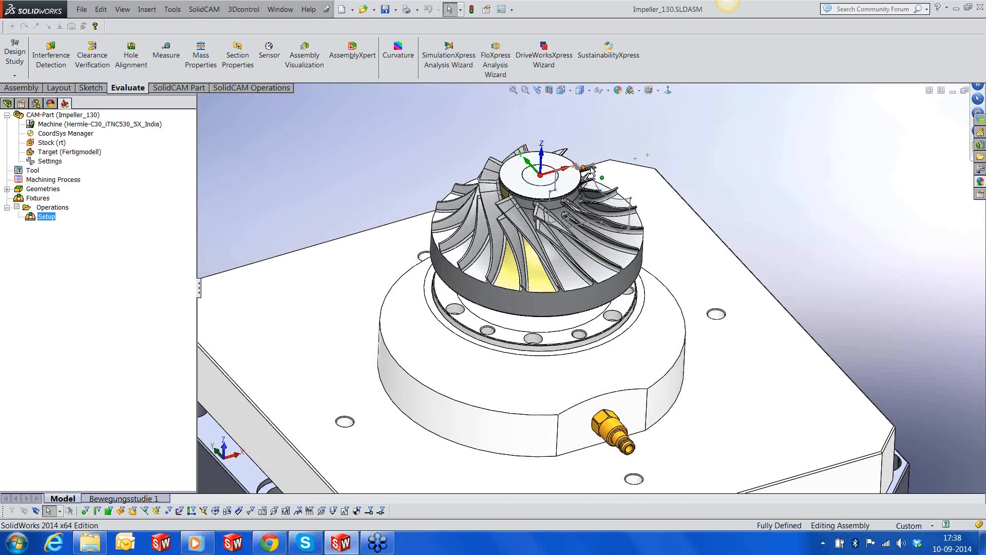
pyautogui.moveTo(720, 211); pyautogui.dragTo(713, 225, button='middle')
pyautogui.scroll(-2, 571, 230)
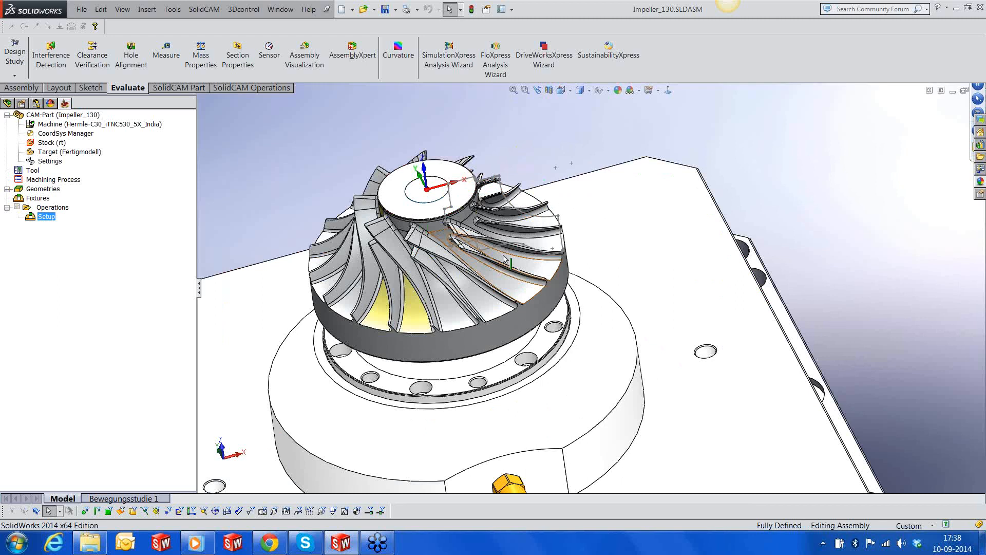
pyautogui.scroll(-1, 503, 258)
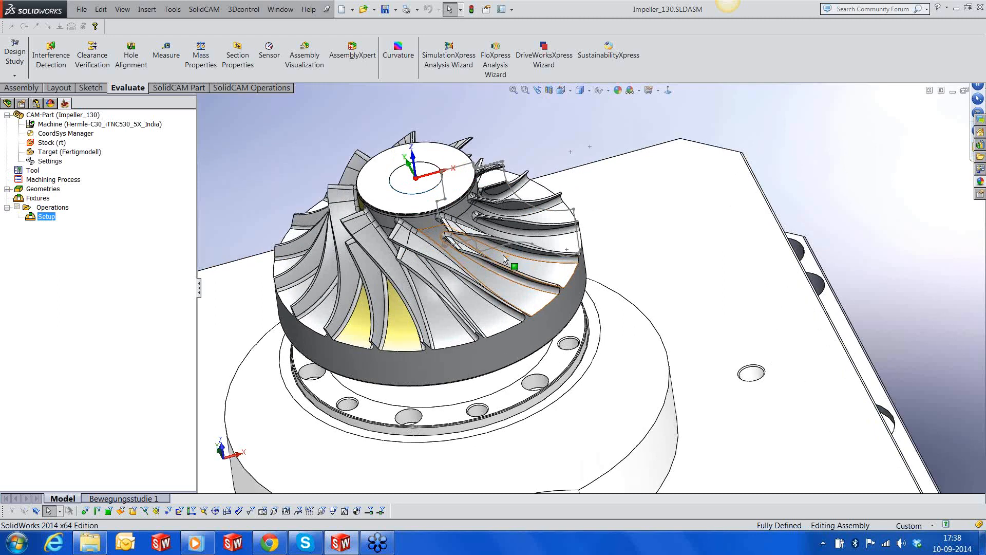
pyautogui.moveTo(503, 254); pyautogui.dragTo(517, 254, button='middle')
pyautogui.scroll(2, 507, 263)
pyautogui.scroll(-2, 507, 263)
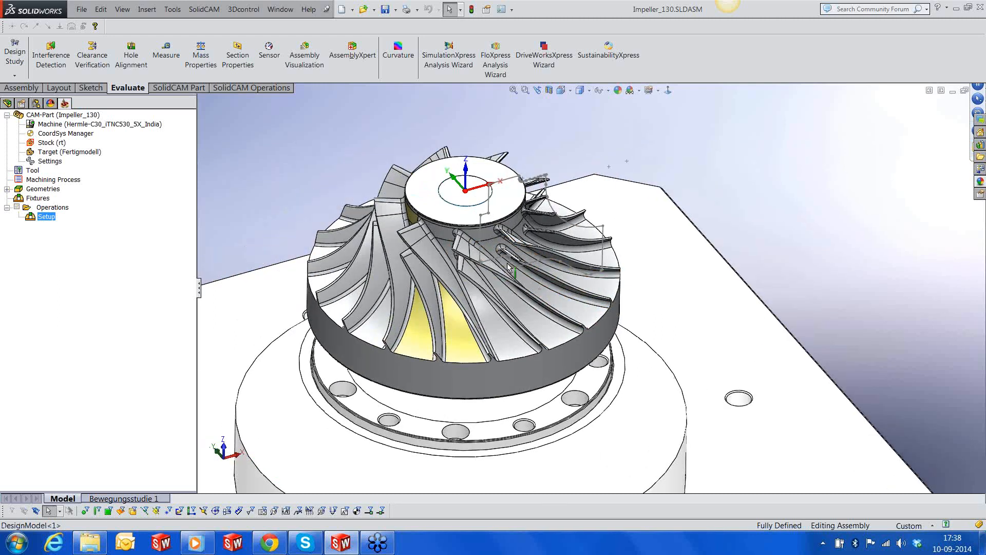
pyautogui.scroll(-1, 508, 263)
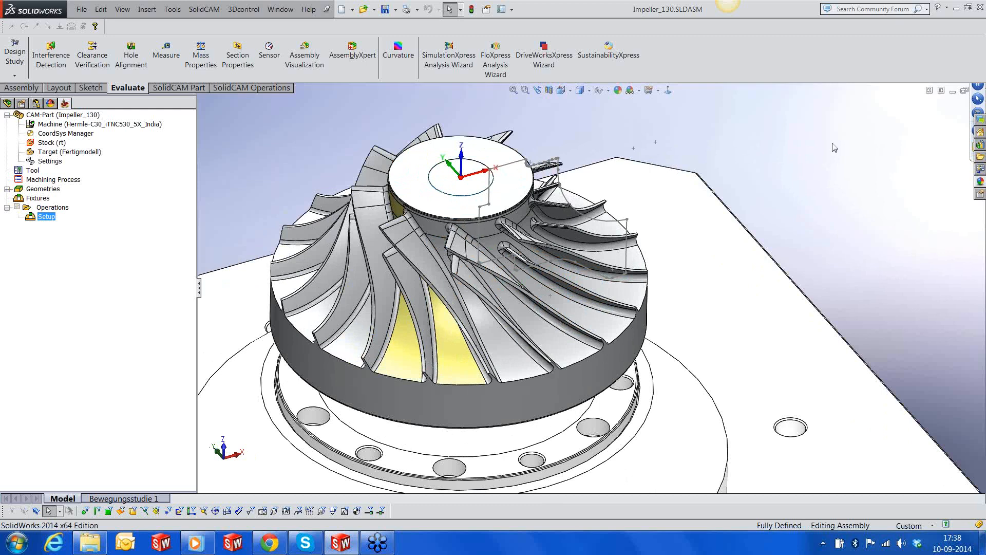
pyautogui.scroll(2, 835, 148)
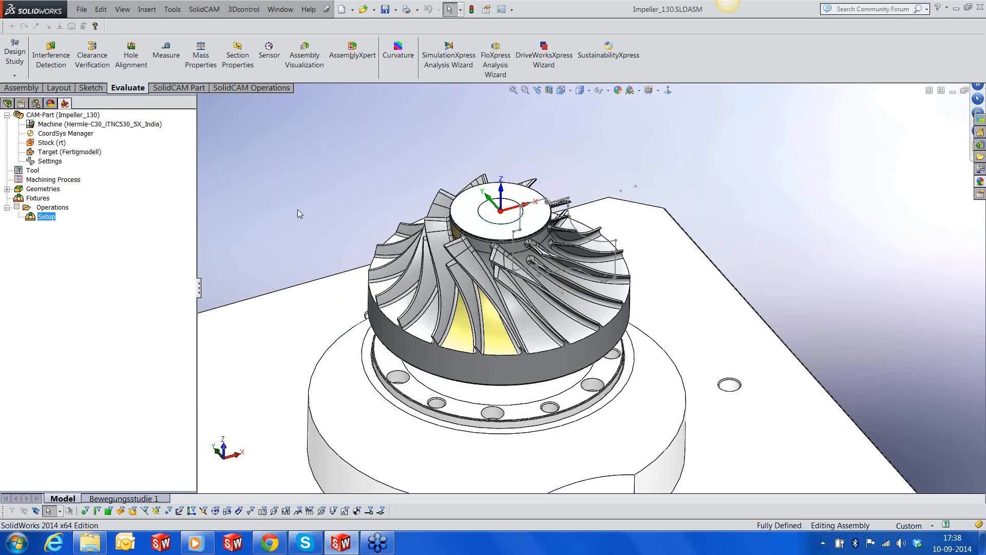
pyautogui.scroll(3, 298, 209)
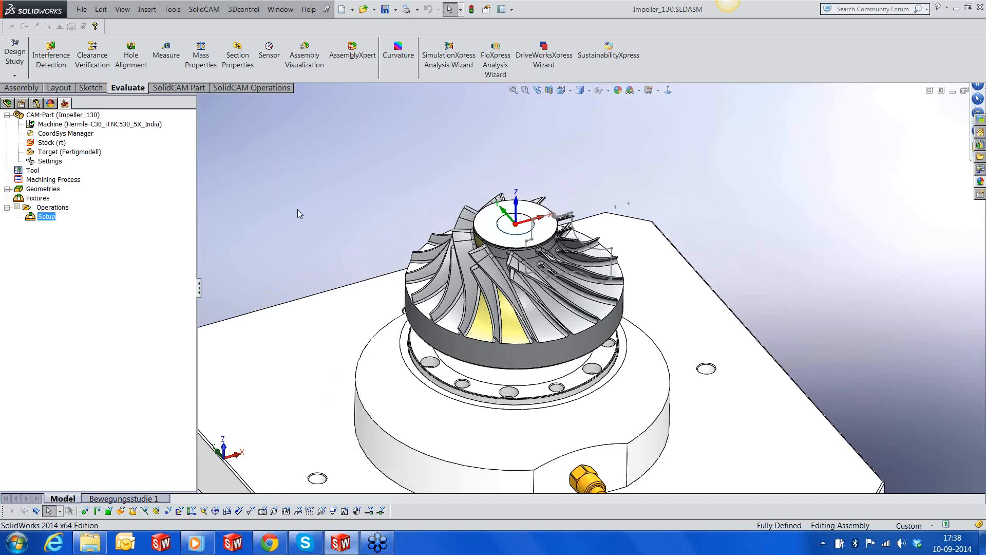
pyautogui.scroll(1, 582, 393)
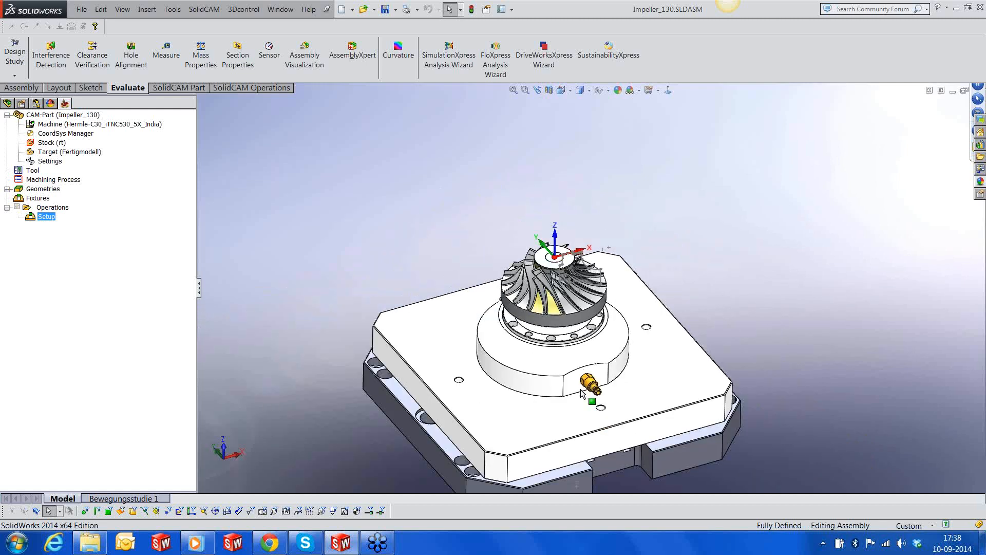
pyautogui.scroll(-2, 582, 393)
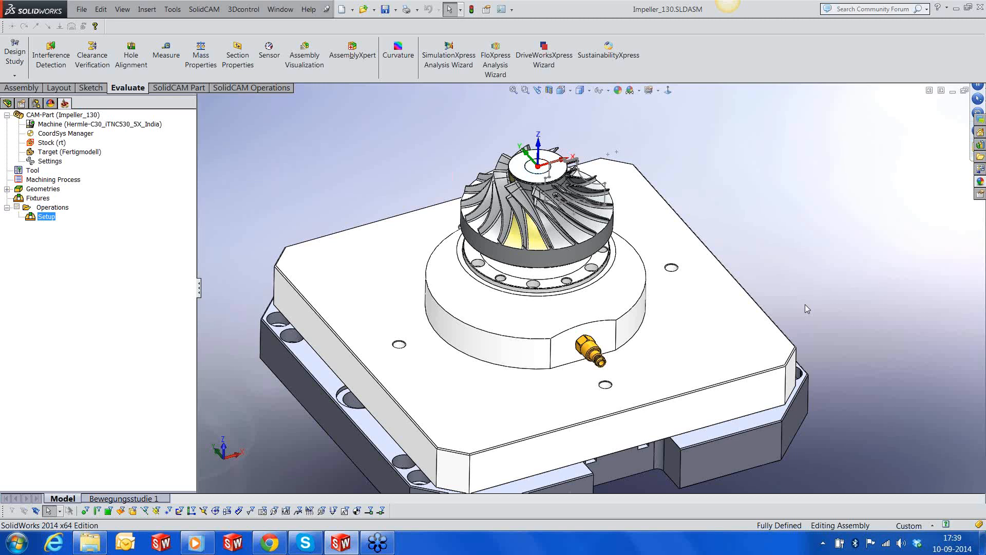
# Step: Open the CAM-Part data and inspect the tensile strength of 16MnCr5 in the iMachining material database
pyautogui.rightClick(92, 115)
pyautogui.click(99, 121)
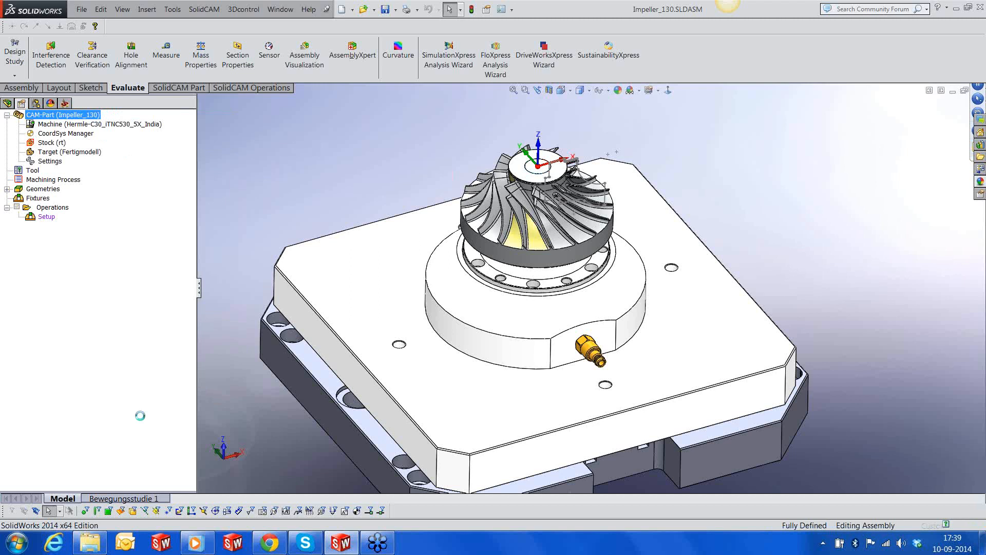
pyautogui.scroll(-2, 191, 360)
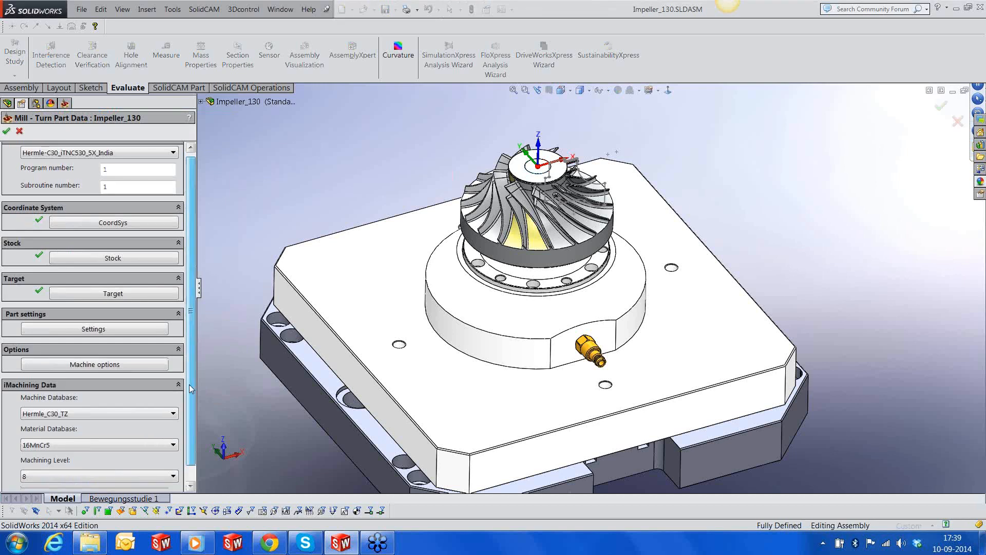
pyautogui.click(50, 481)
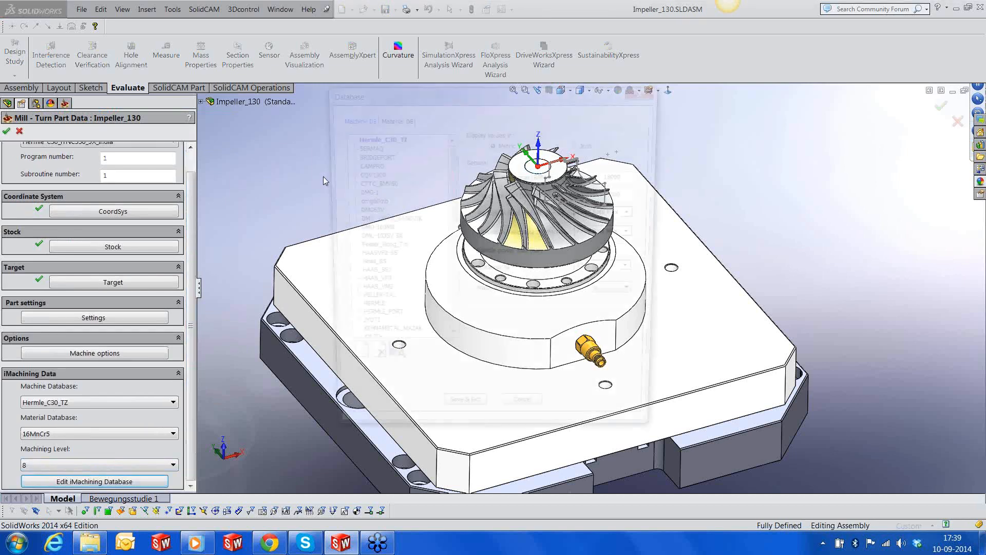
pyautogui.click(392, 118)
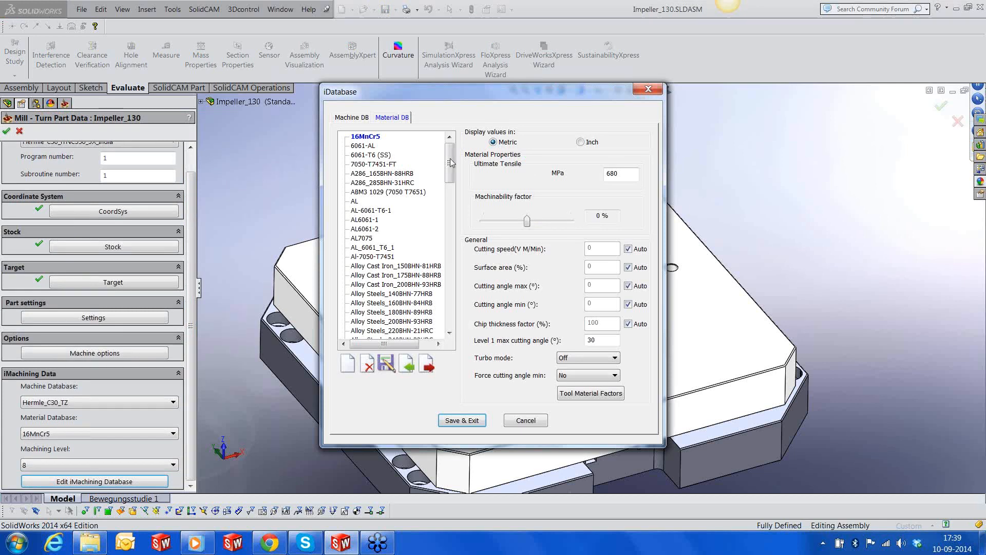
pyautogui.moveTo(616, 174); pyautogui.dragTo(606, 174)
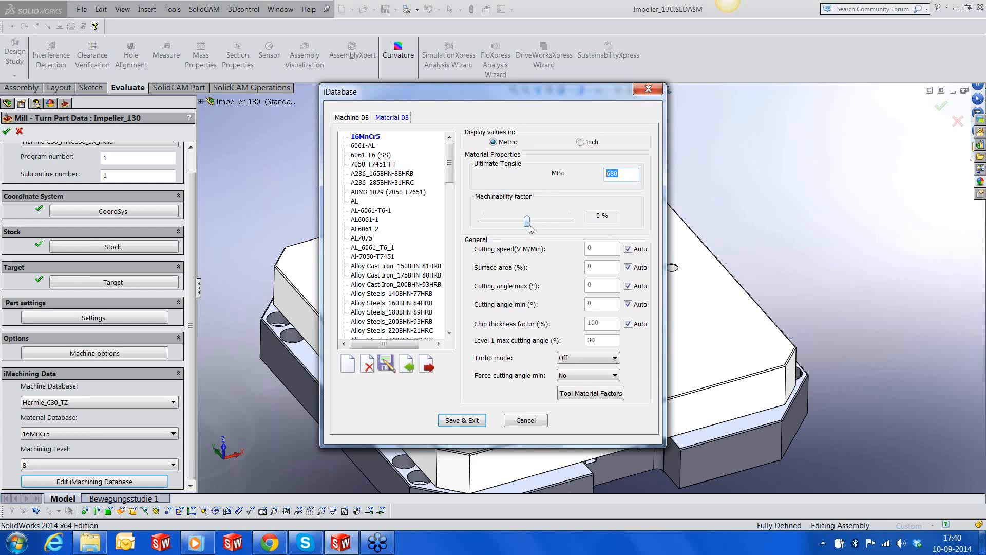
# Step: Try machinability factors of 24 % and lower for 16MnCr5, restore the starting value, and save and close the database
pyautogui.moveTo(530, 225); pyautogui.dragTo(542, 226)
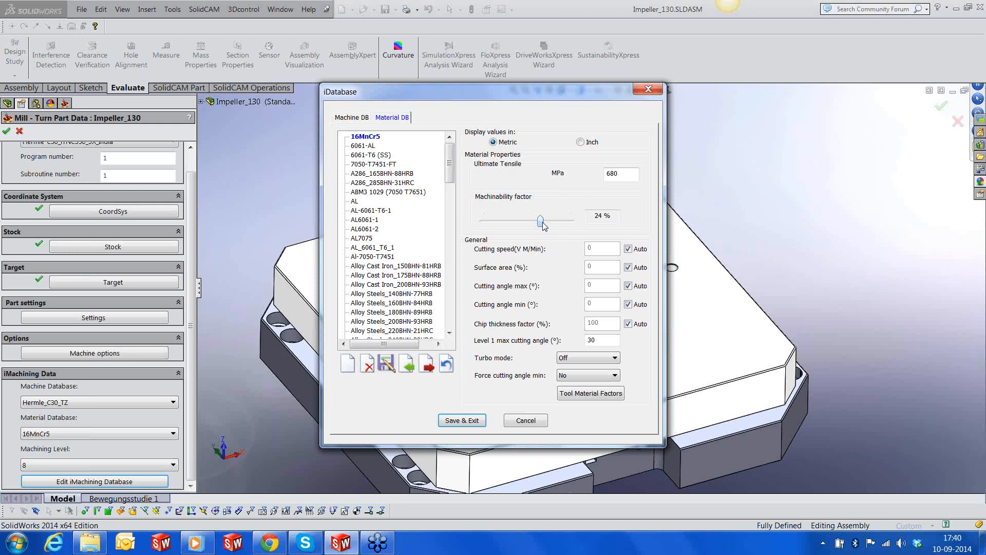
pyautogui.moveTo(542, 222); pyautogui.dragTo(518, 226)
pyautogui.moveTo(631, 173); pyautogui.dragTo(601, 178)
pyautogui.moveTo(518, 222); pyautogui.dragTo(529, 222)
pyautogui.click(469, 423)
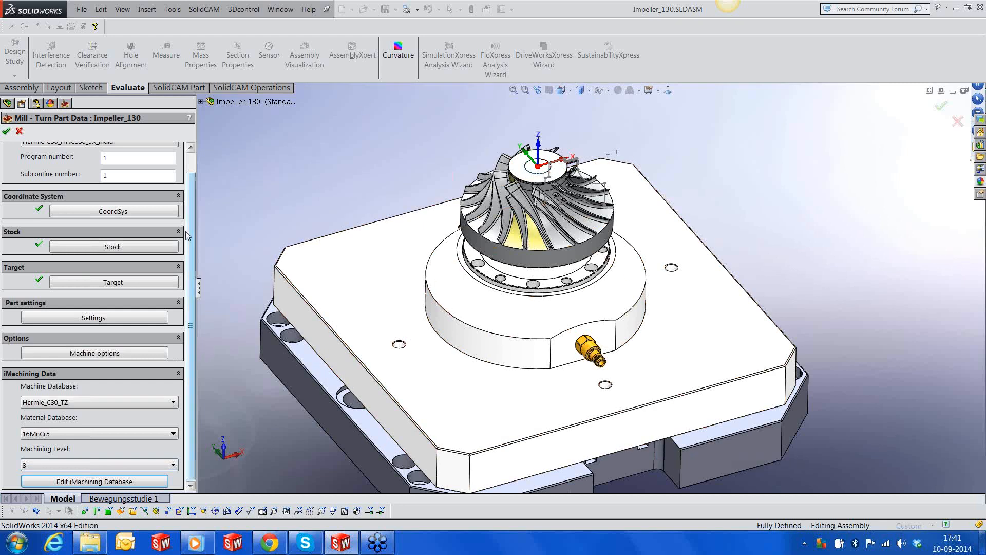
pyautogui.scroll(2, 190, 233)
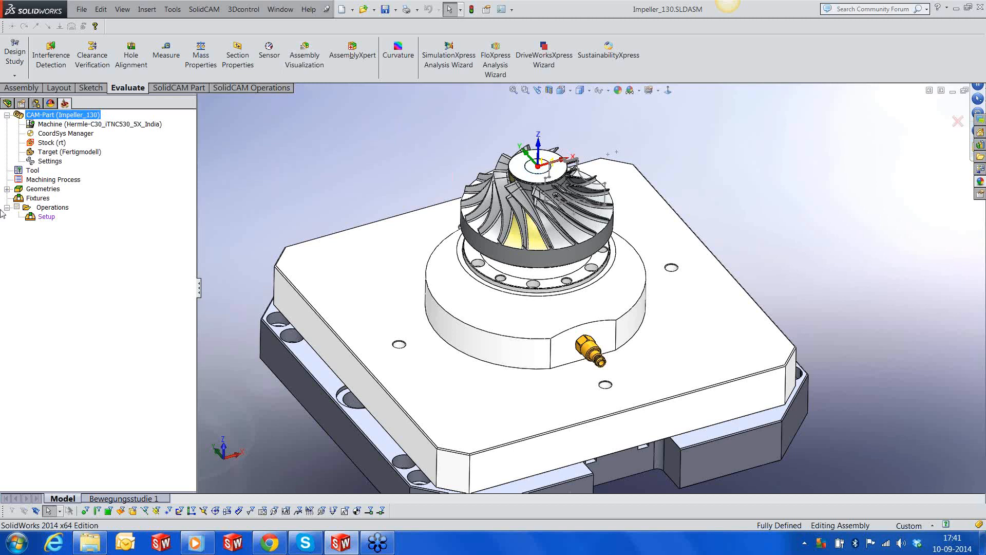
# Step: Add an iMachining milling operation with 3D Surfacing technology under the Setup
pyautogui.rightClick(47, 215)
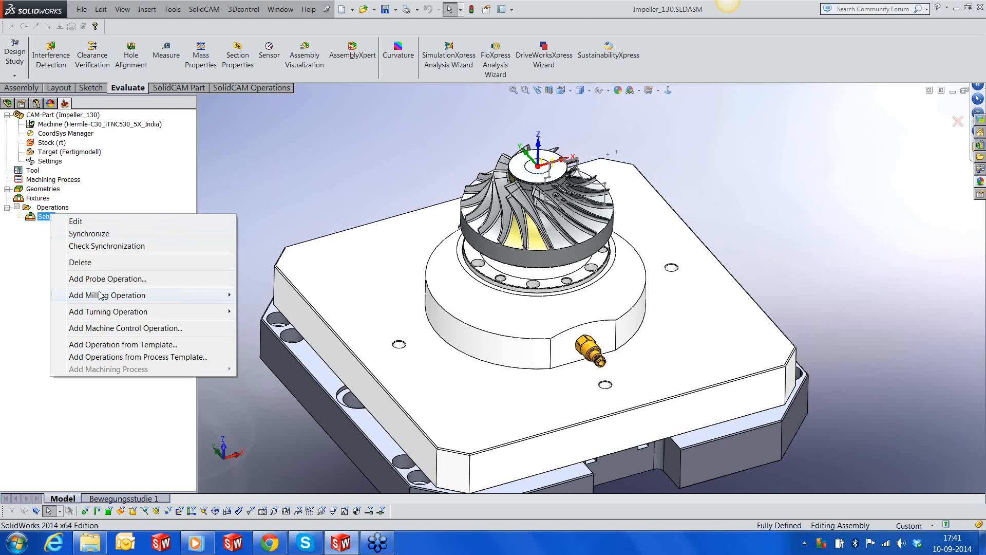
pyautogui.moveTo(108, 295)
pyautogui.click(340, 178)
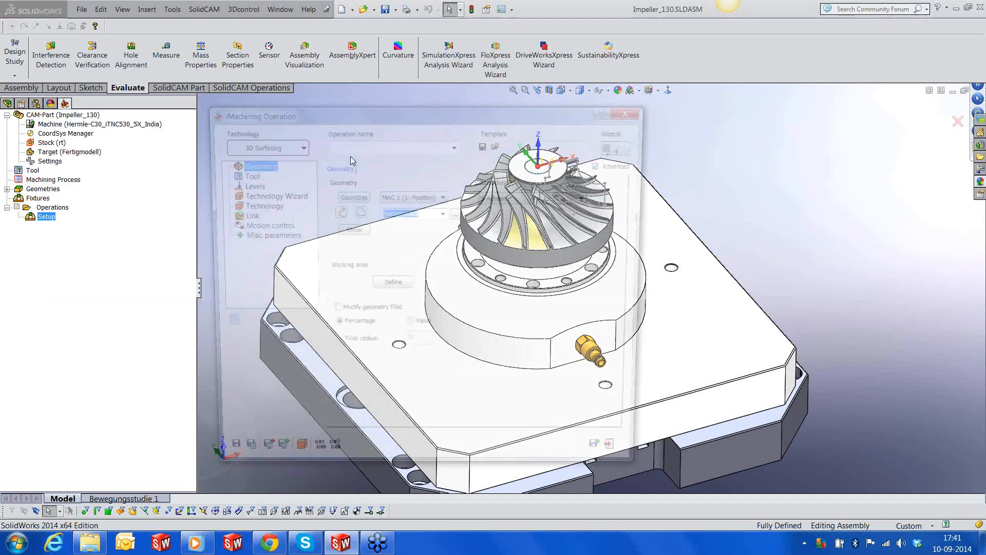
# Step: Assign tool 1, the 16 mm end mill with 5 flutes, to the iMachining operation
pyautogui.click(242, 173)
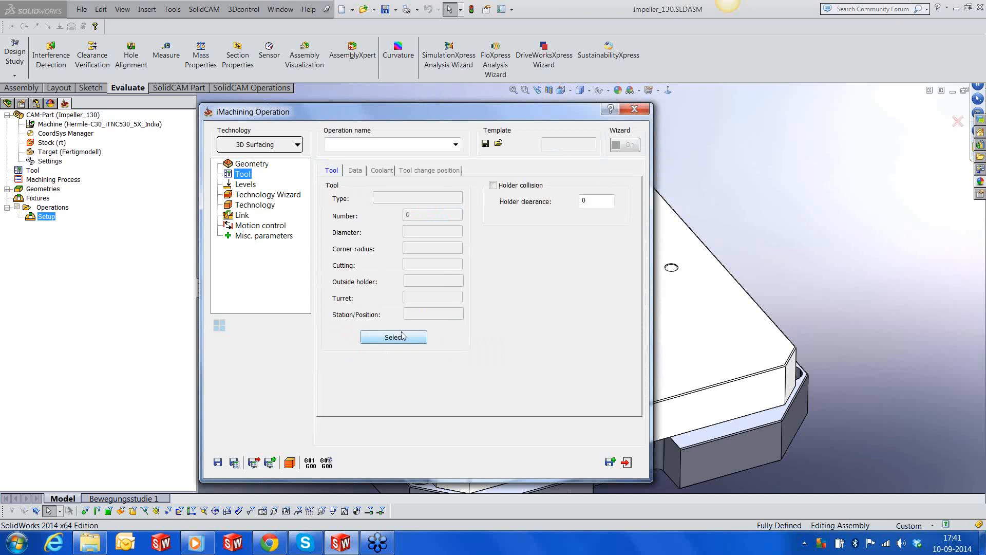
pyautogui.click(402, 340)
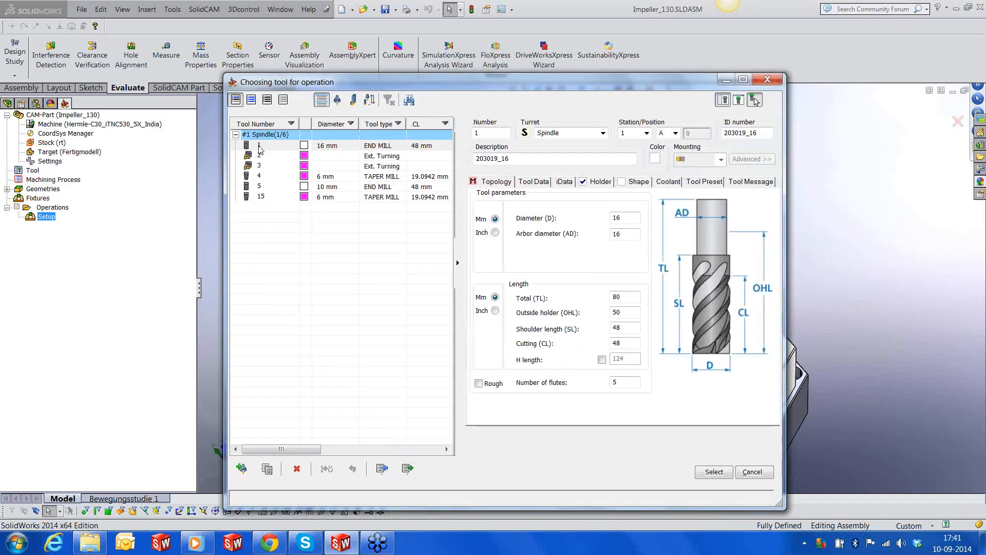
pyautogui.doubleClick(261, 150)
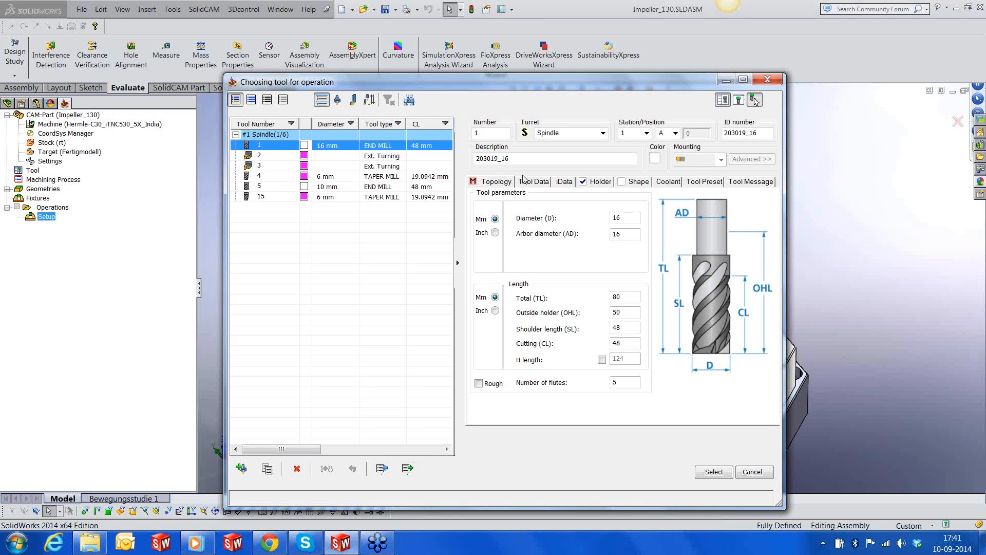
pyautogui.click(630, 217)
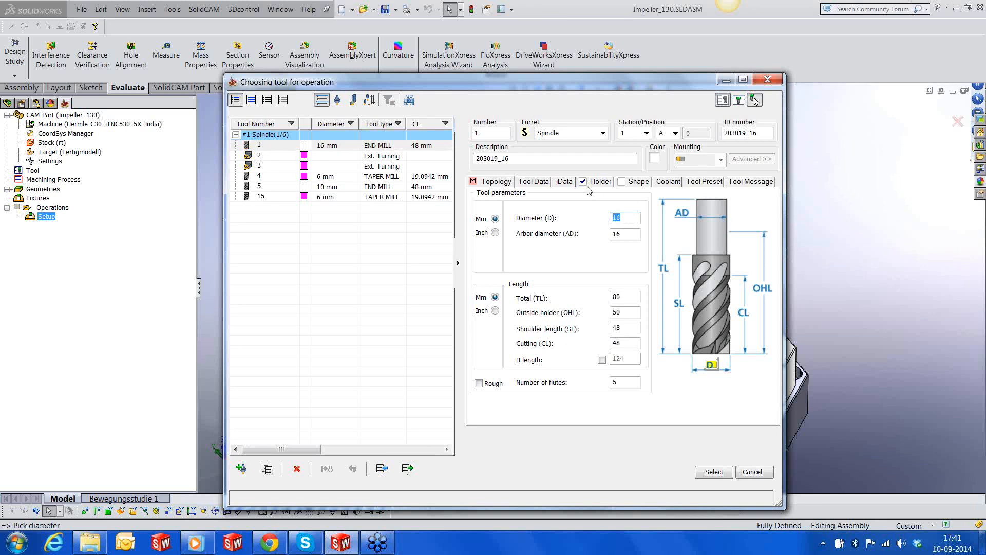
pyautogui.click(614, 383)
pyautogui.click(711, 477)
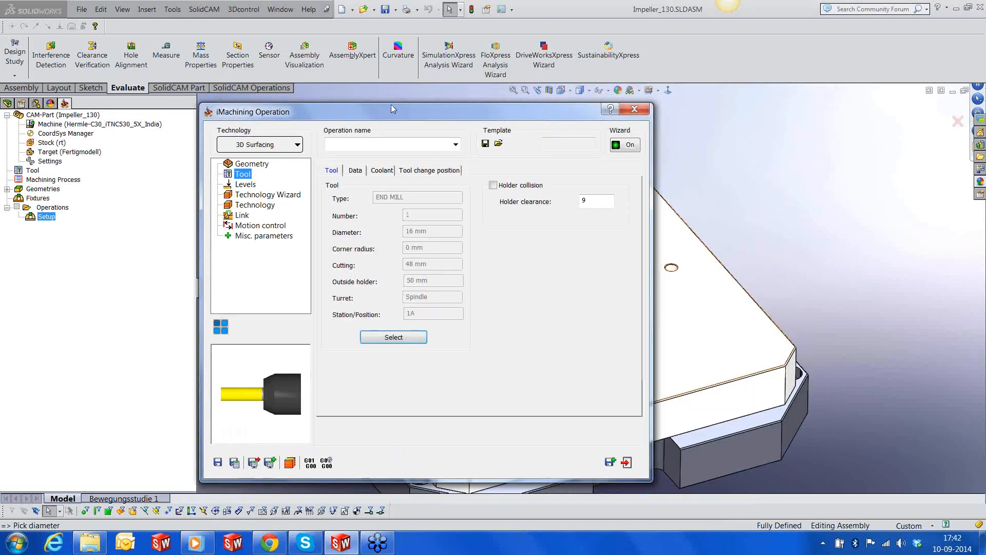
# Step: Set the operation's lower milling level by picking it on the impeller's outer rim, below the blade channels
pyautogui.moveTo(393, 109); pyautogui.dragTo(407, 98)
pyautogui.click(259, 172)
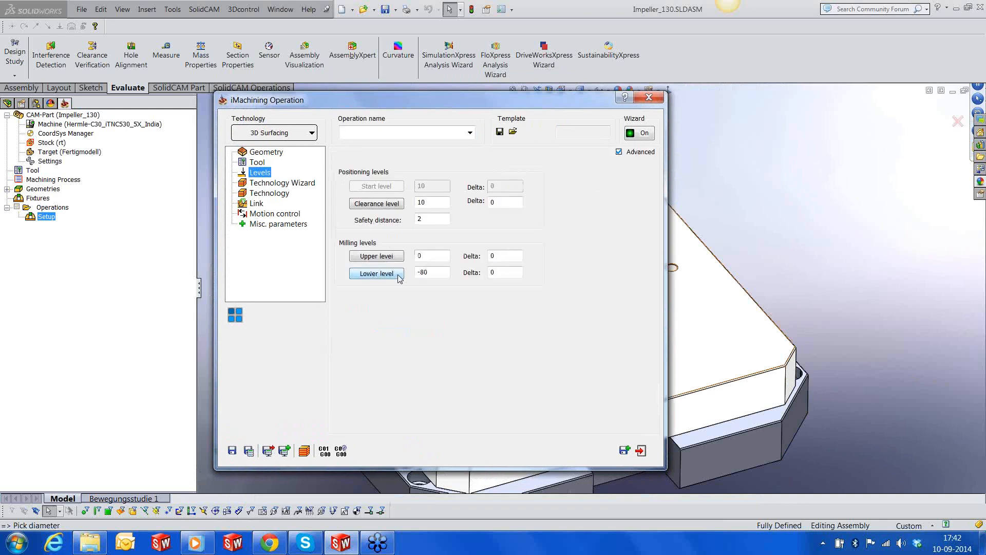
pyautogui.click(377, 273)
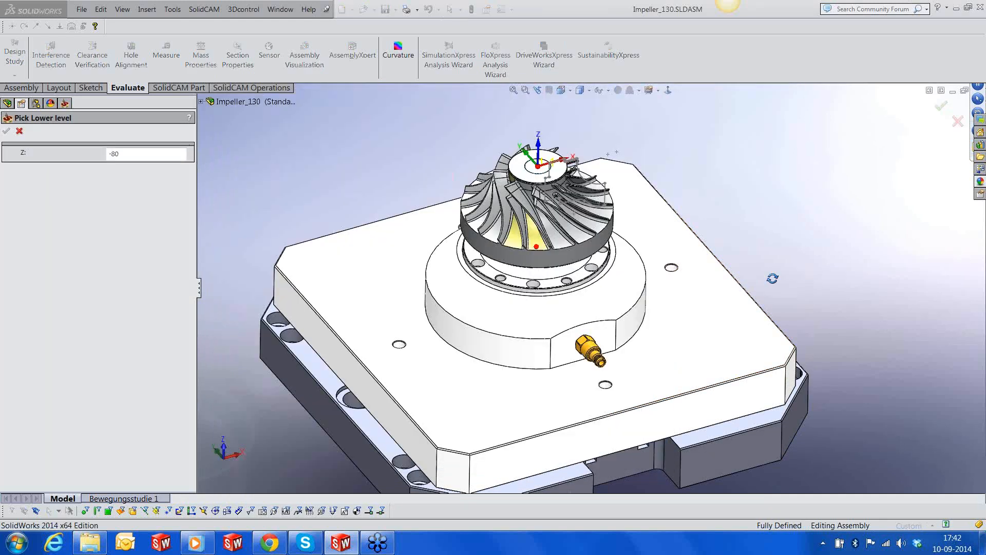
pyautogui.moveTo(773, 278); pyautogui.dragTo(605, 236, button='middle')
pyautogui.scroll(5, 534, 231)
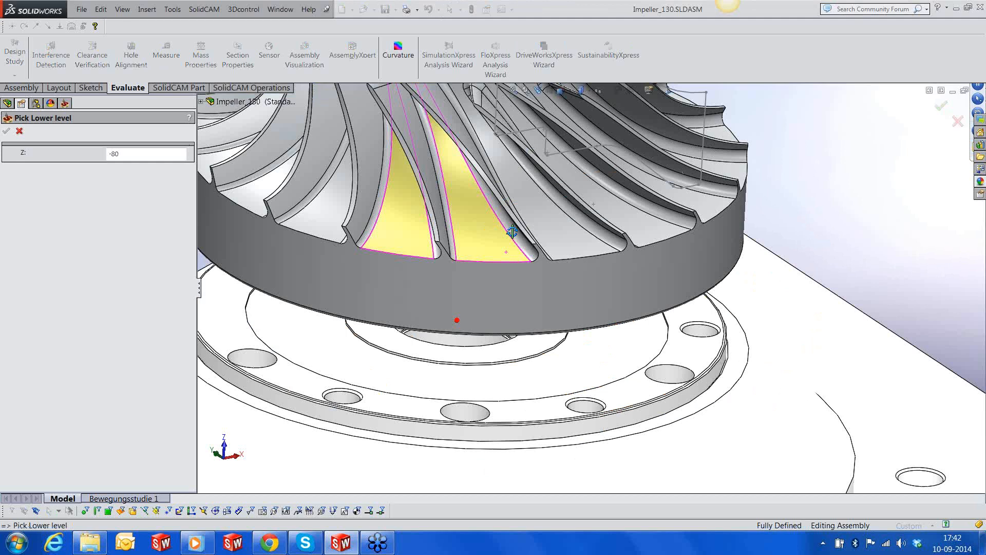
pyautogui.moveTo(513, 232); pyautogui.dragTo(465, 262, button='middle')
pyautogui.scroll(5, 466, 262)
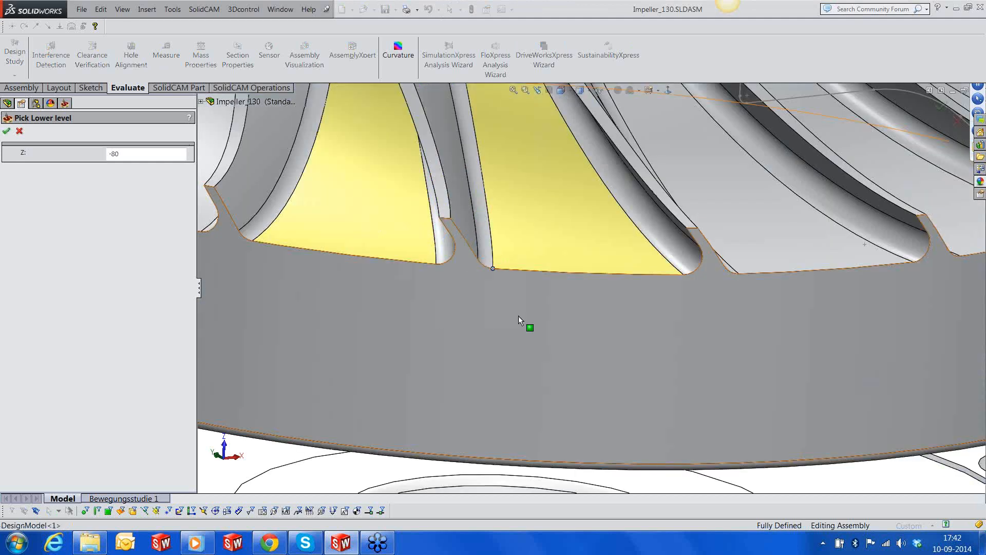
pyautogui.click(519, 320)
pyautogui.click(7, 131)
# Step: Set the lower level's delta to -2 and the safety distance to 5
pyautogui.moveTo(497, 273); pyautogui.dragTo(464, 277)
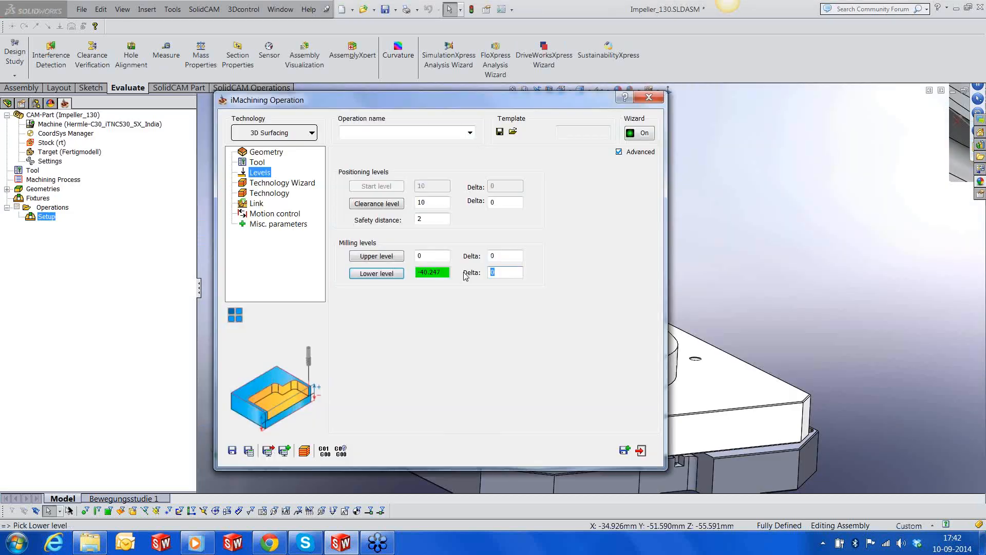
pyautogui.write('-2')
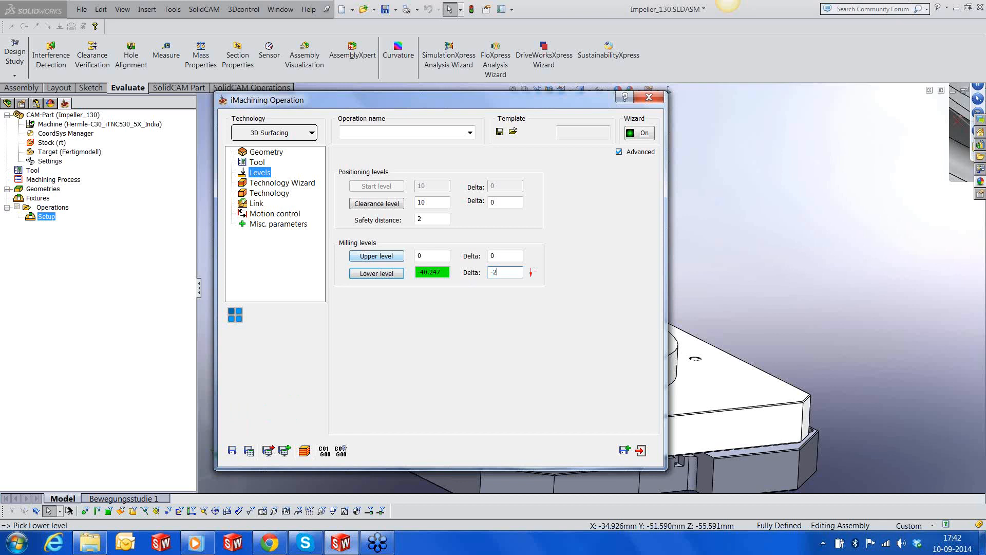
pyautogui.click(394, 221)
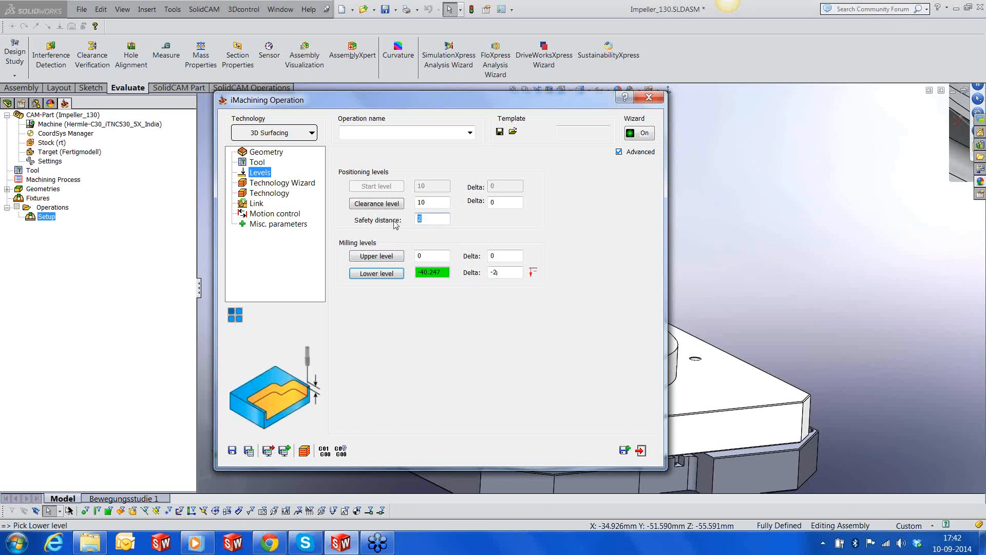
pyautogui.write('5')
# Step: Review the Technology Wizard's cutting conditions in both output views and the modifiable cutting conditions for the workpiece material
pyautogui.click(264, 153)
pyautogui.click(260, 164)
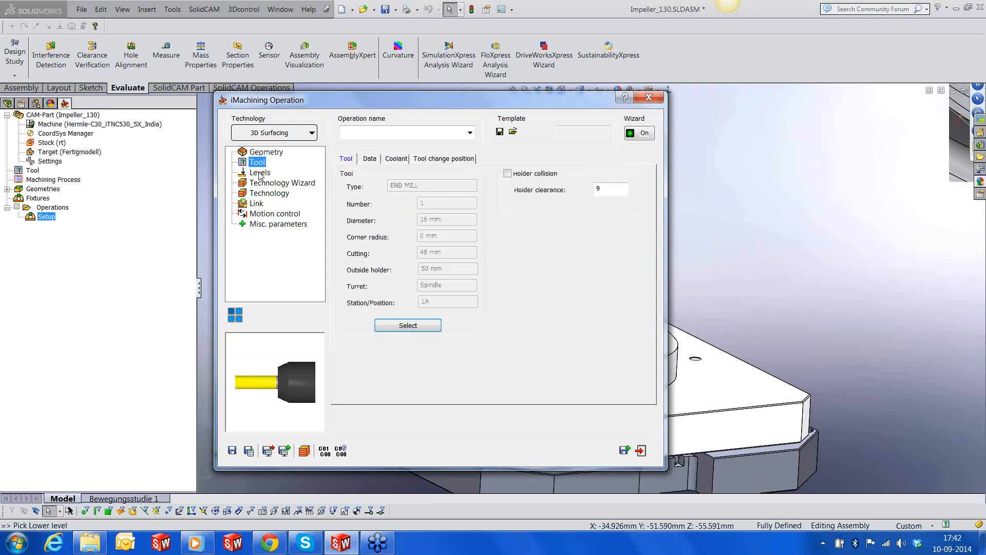
pyautogui.click(260, 175)
pyautogui.click(258, 185)
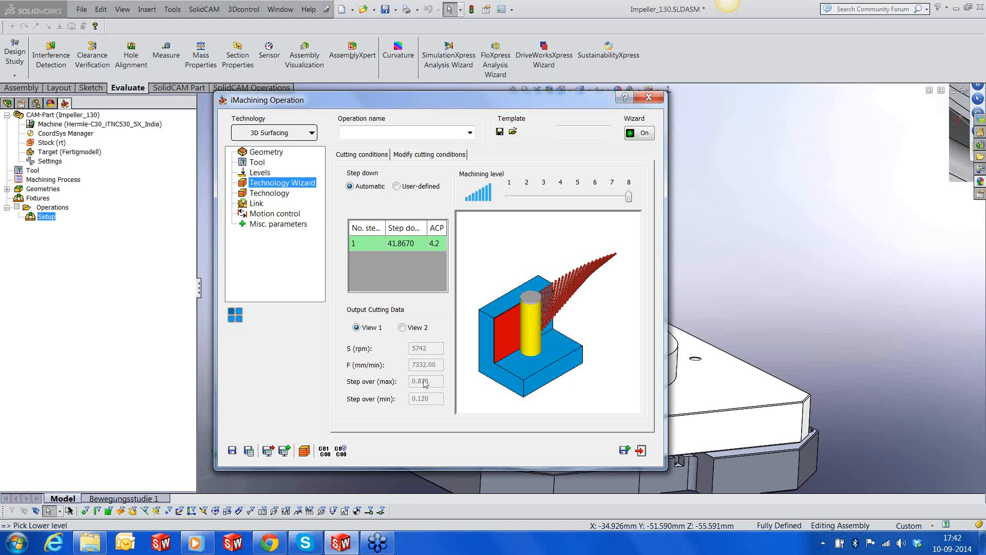
pyautogui.click(417, 328)
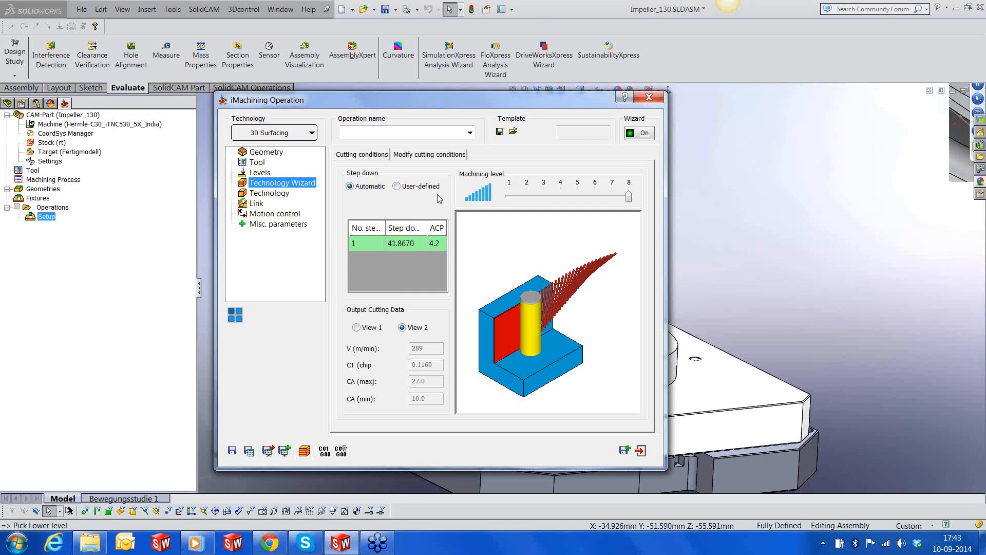
pyautogui.click(440, 156)
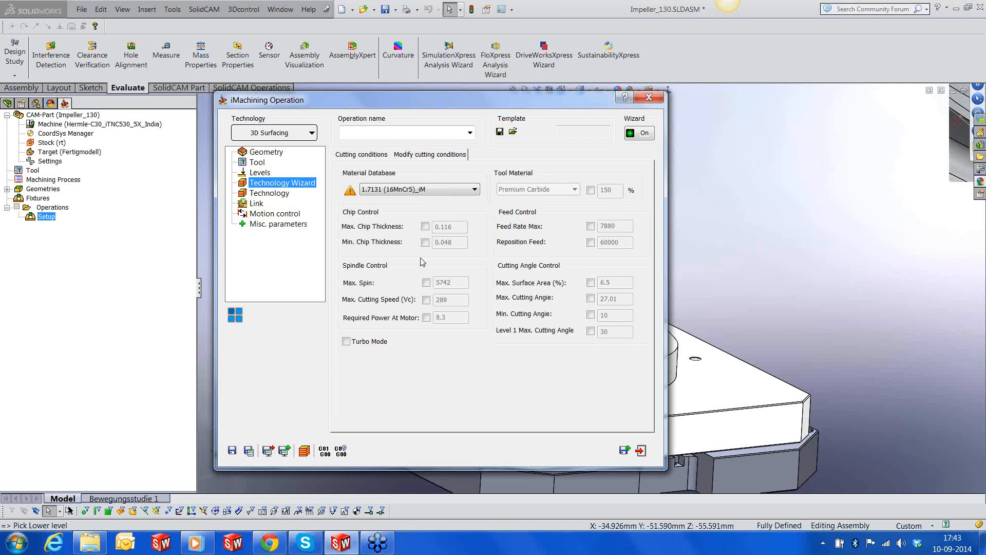
pyautogui.click(351, 193)
pyautogui.click(355, 154)
# Step: Inspect the holder, iData and topology of the 16 mm end mill, keeping Premium Carbide as tool material, and return to the operation
pyautogui.click(258, 162)
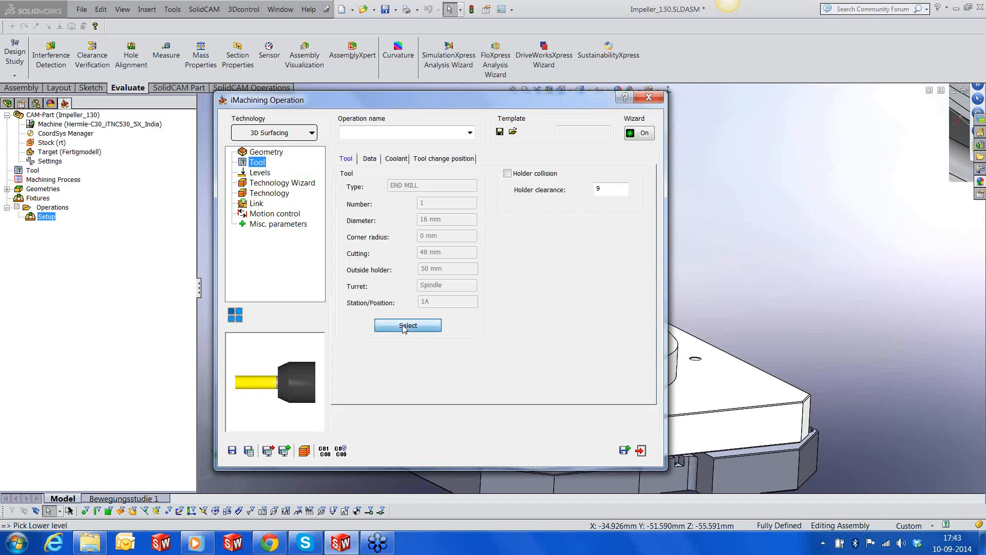
pyautogui.click(406, 326)
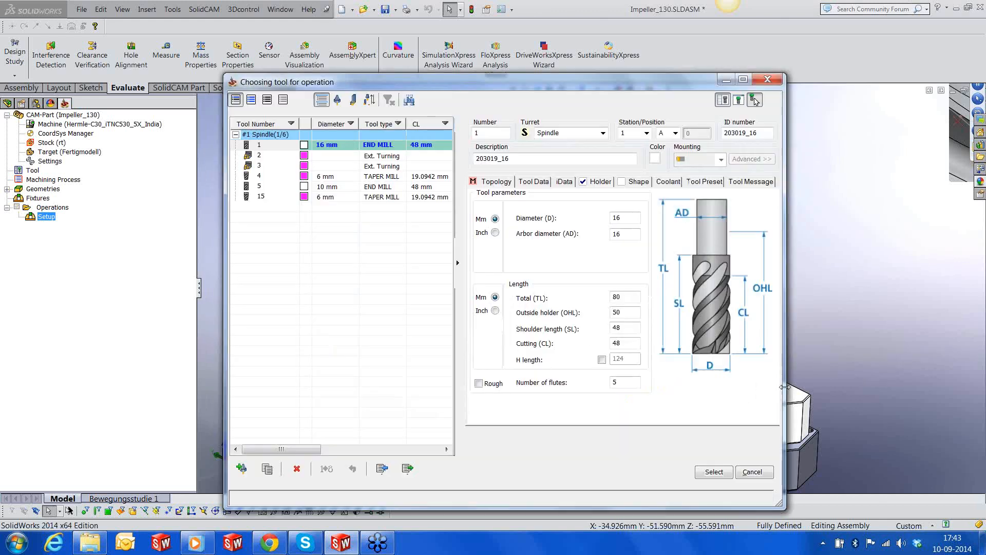
pyautogui.click(598, 182)
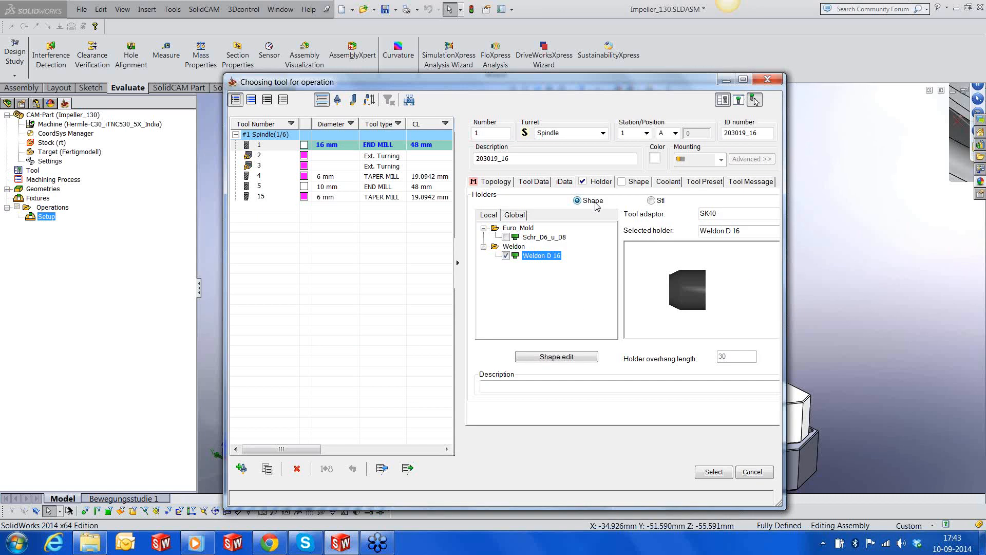
pyautogui.click(564, 182)
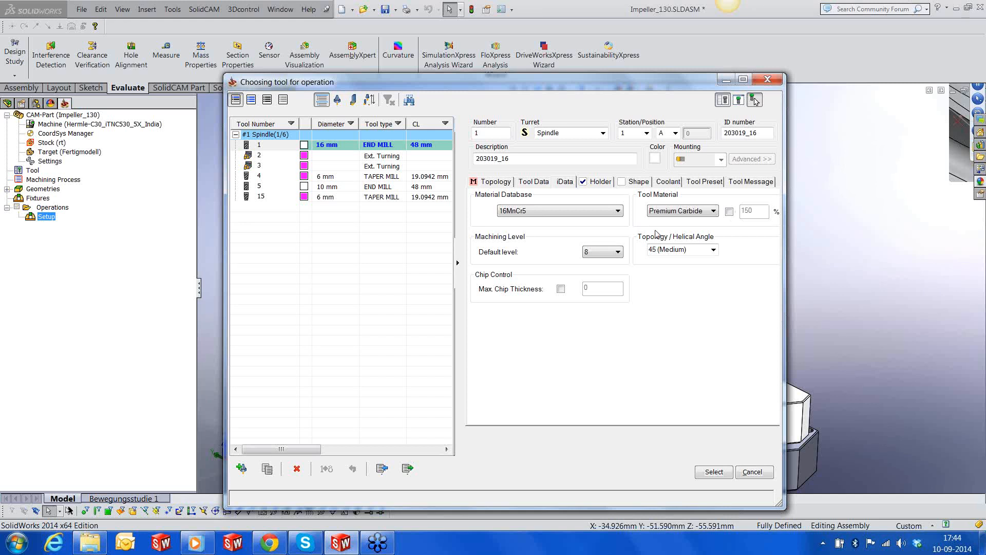
pyautogui.click(713, 212)
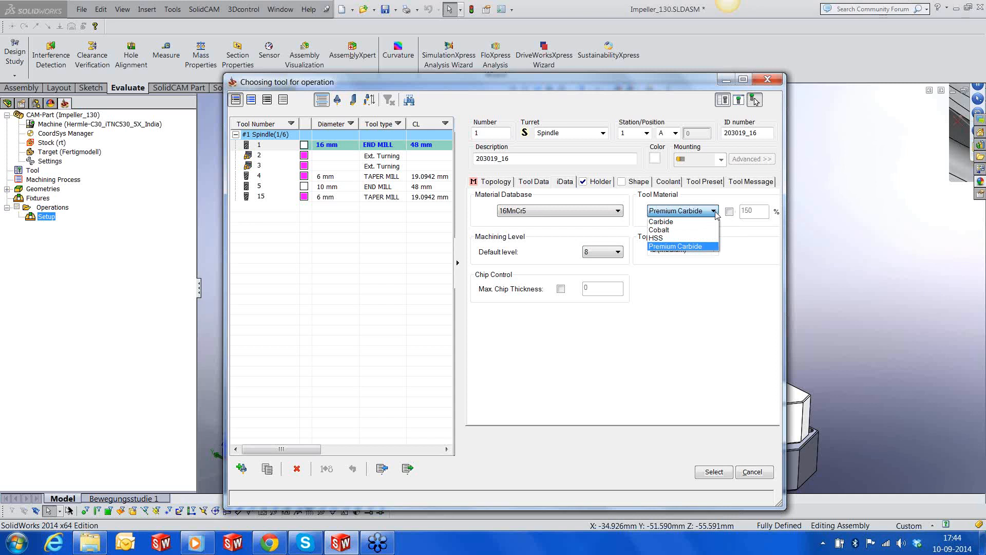
pyautogui.click(686, 246)
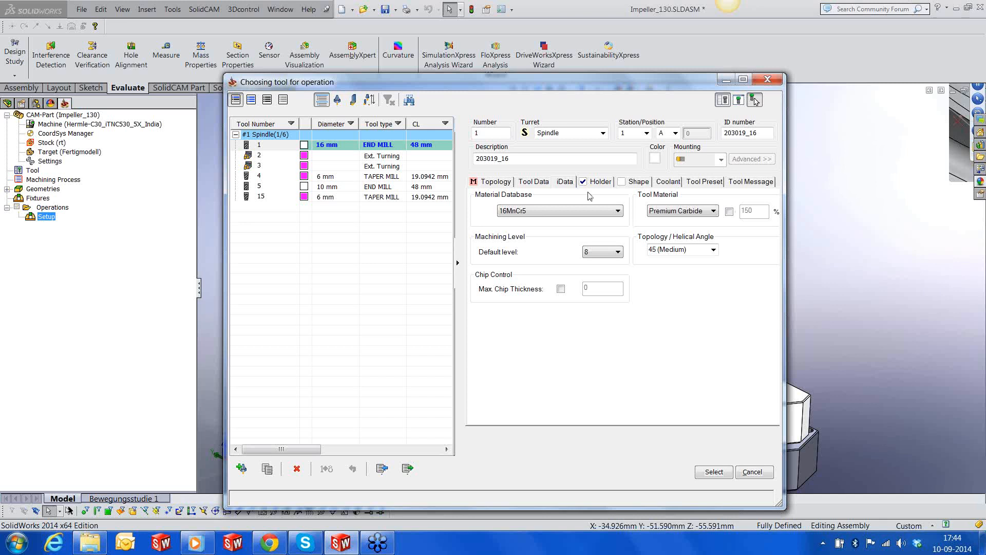
pyautogui.click(496, 181)
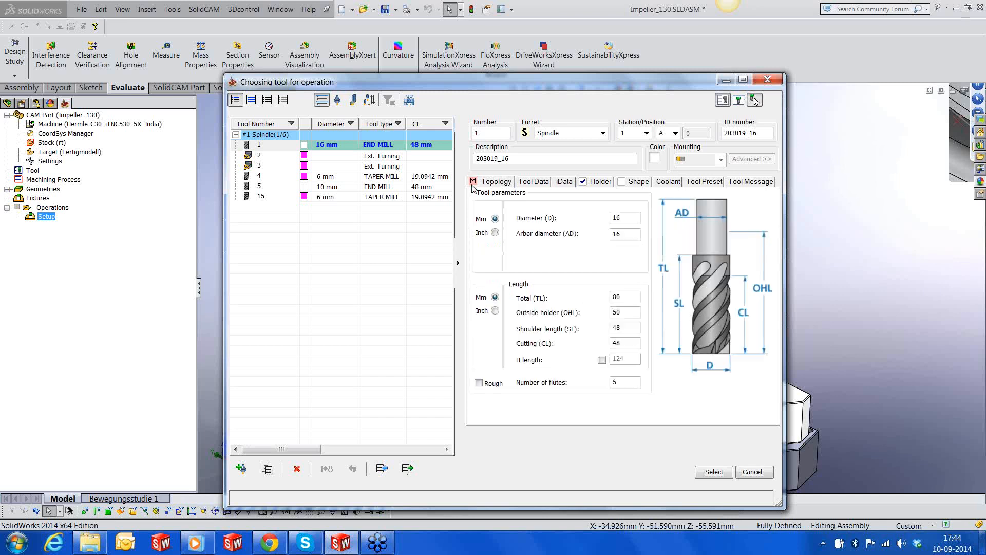
pyautogui.click(714, 477)
# Step: Return the wizard's output cutting data to View 1 and set the wall and floor offsets to 0.4
pyautogui.click(261, 173)
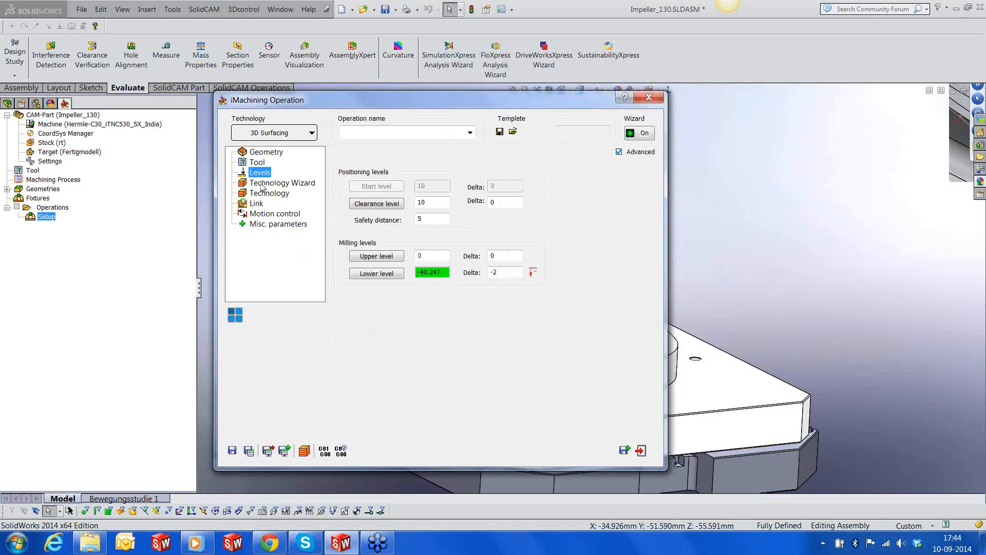
pyautogui.click(261, 185)
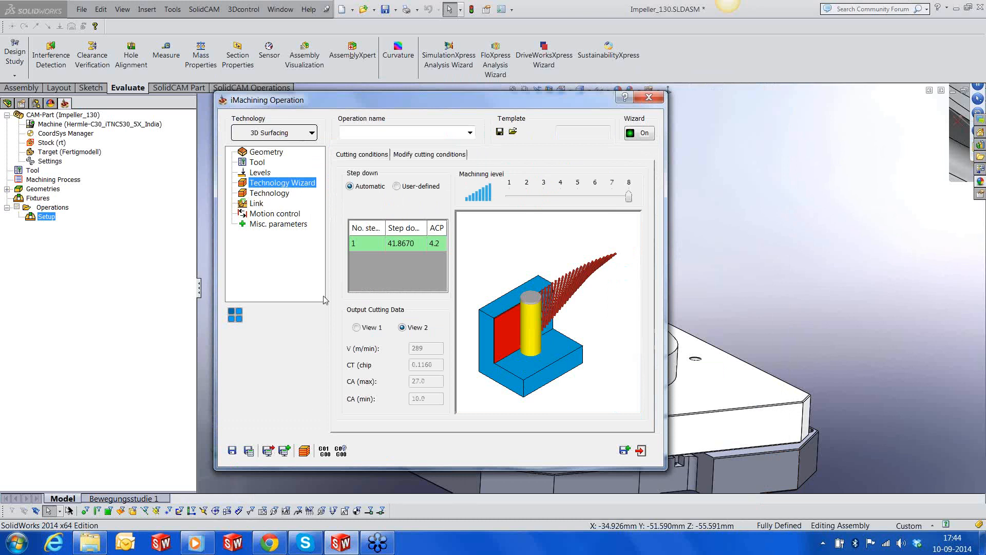
pyautogui.click(378, 331)
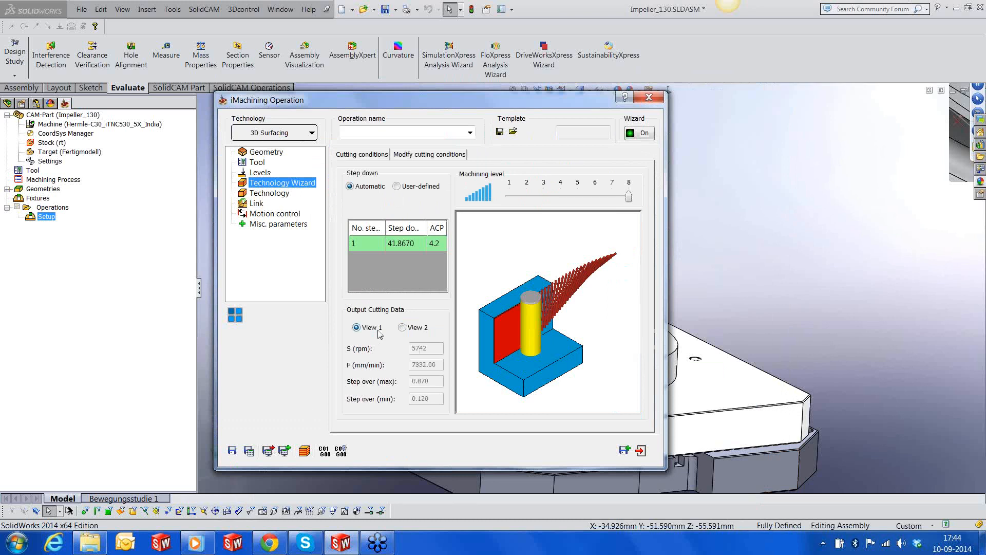
pyautogui.click(272, 194)
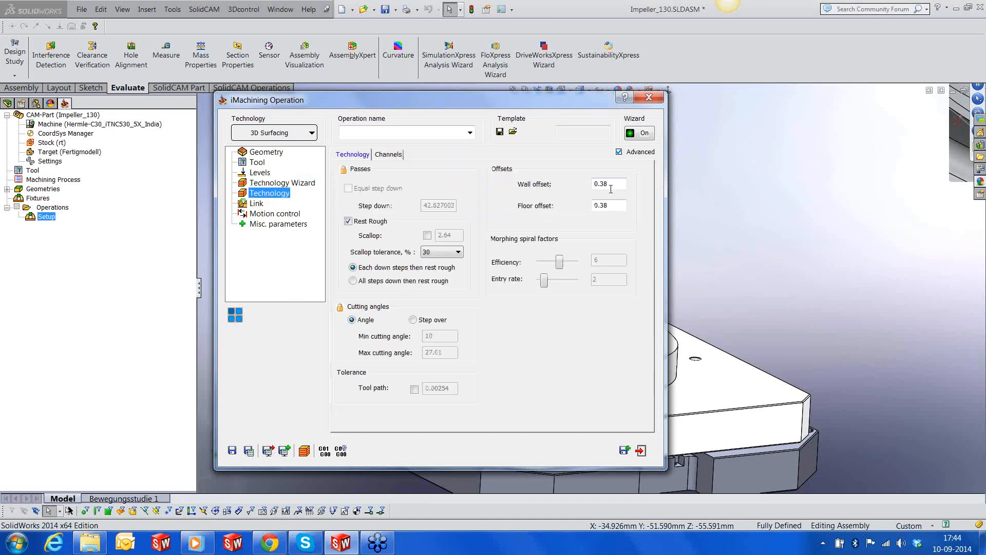
pyautogui.doubleClick(602, 184)
pyautogui.write('0,4')
pyautogui.press('Tab')
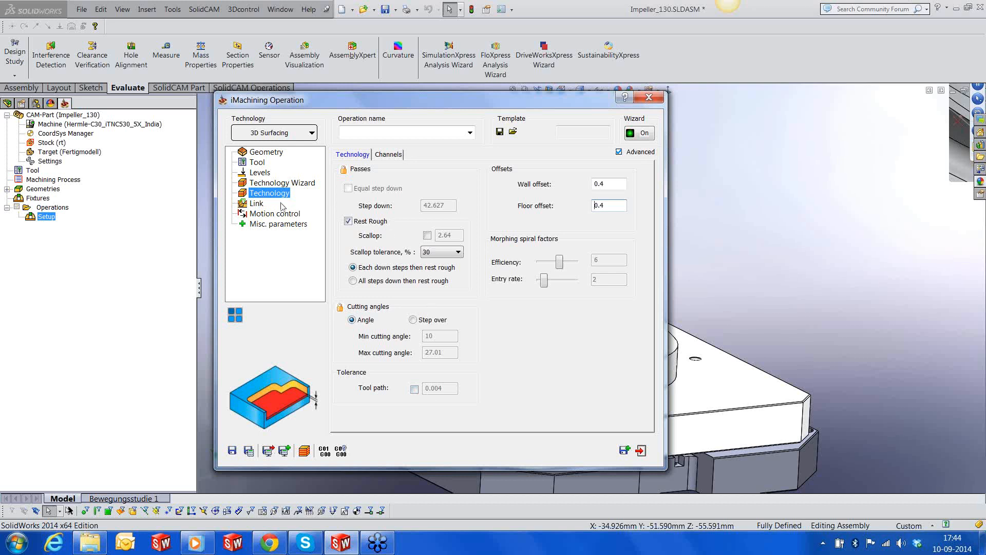
# Step: Increase the maximum arc size for in-pocket positioning to 8.07138 in the link settings
pyautogui.click(257, 203)
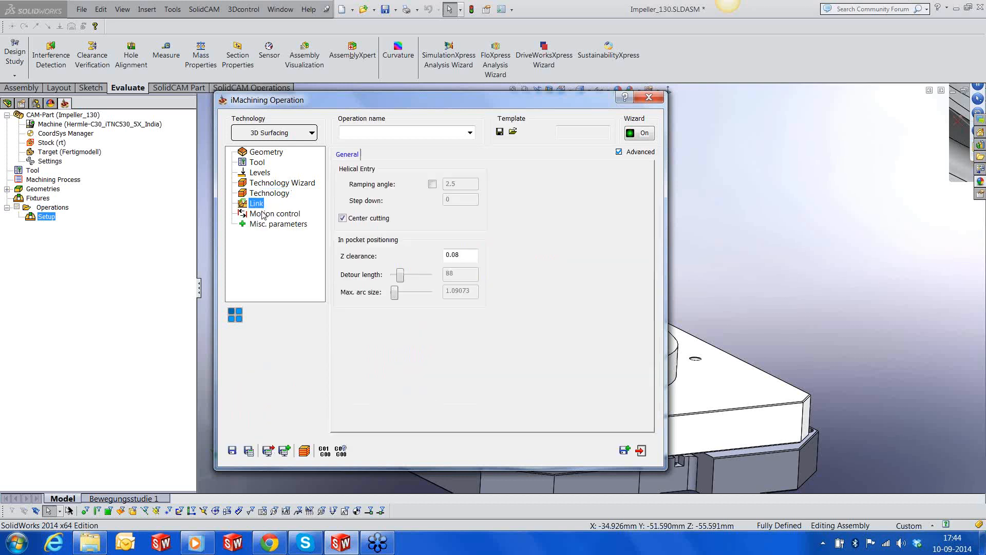
pyautogui.click(396, 294)
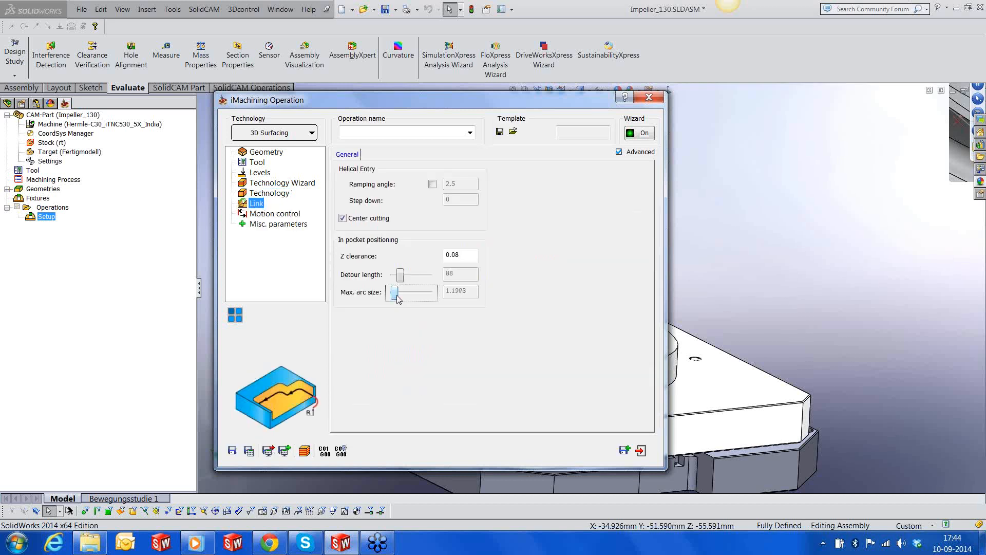
pyautogui.scroll(-13, 398, 295)
pyautogui.scroll(-15, 398, 298)
pyautogui.scroll(-10, 397, 297)
pyautogui.scroll(-9, 399, 299)
pyautogui.scroll(-1, 399, 299)
pyautogui.scroll(-1, 399, 299)
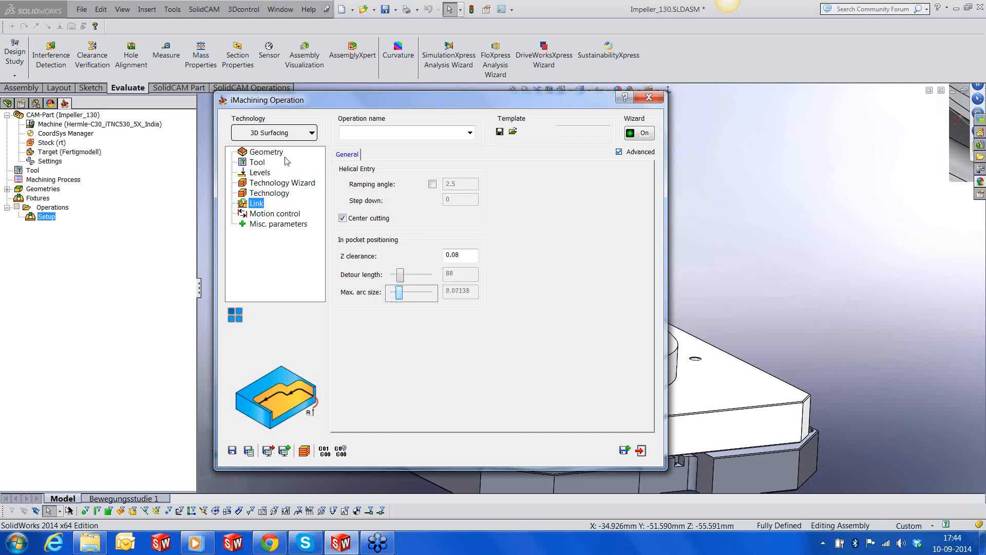
# Step: Try the constant chip thickness control for arcs at about 60 %, and restore it to 100 %
pyautogui.click(271, 215)
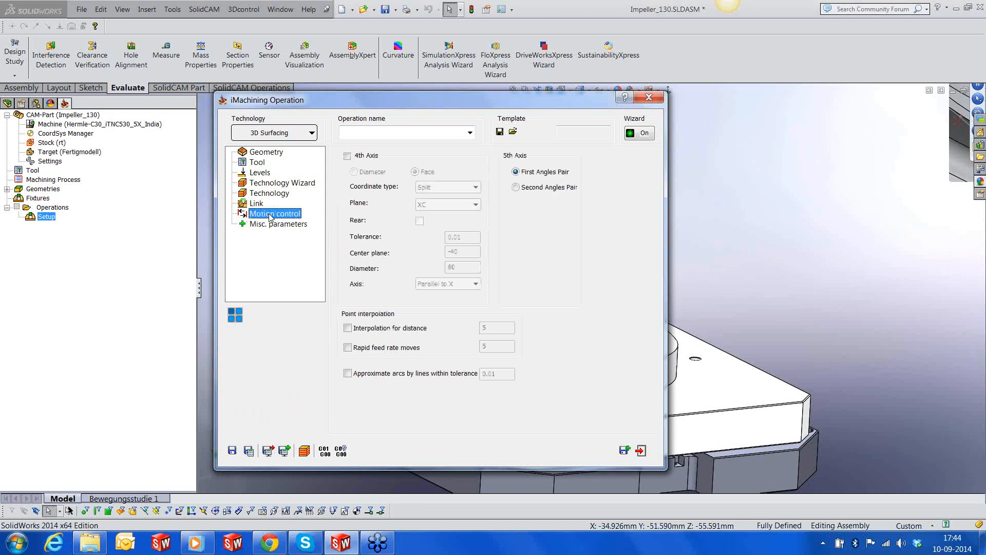
pyautogui.click(266, 225)
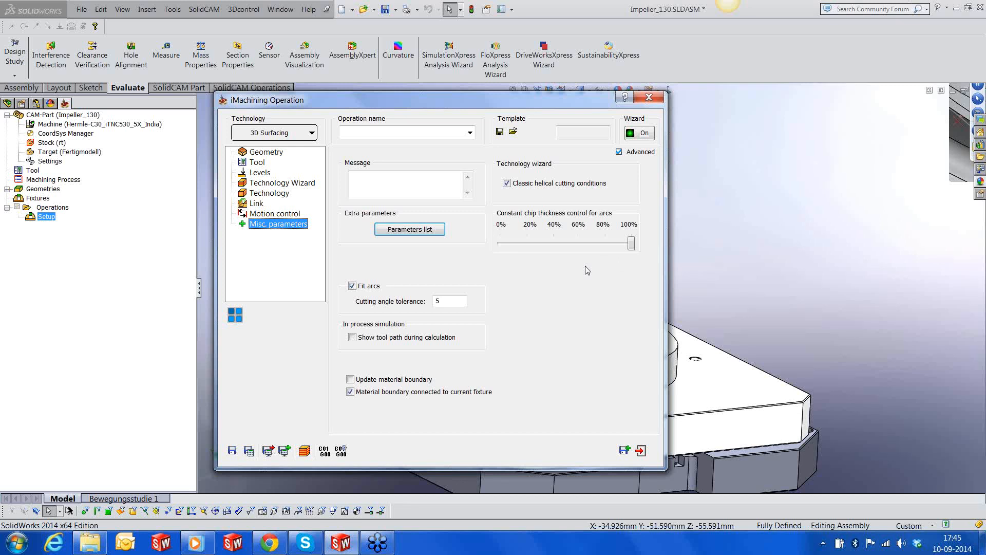
pyautogui.click(631, 246)
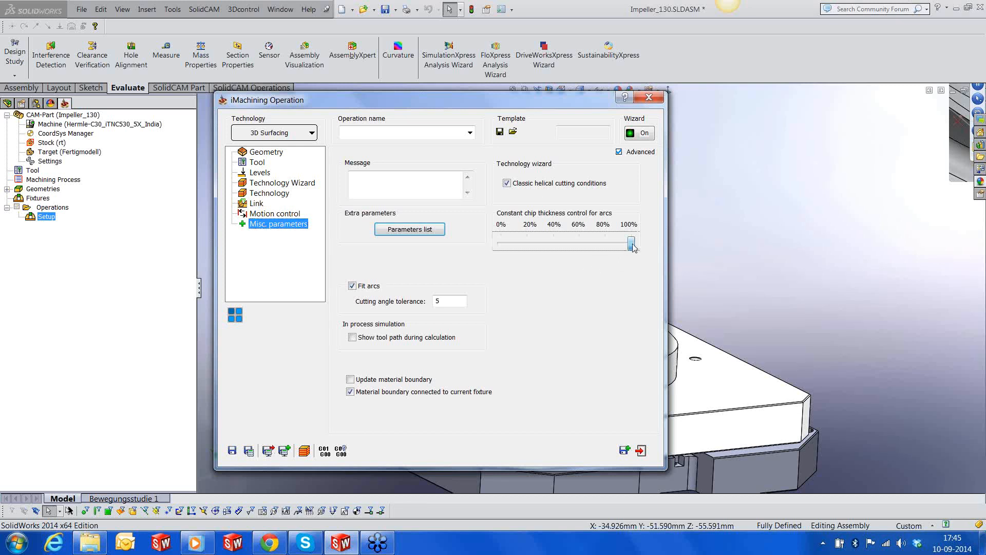
pyautogui.moveTo(631, 245); pyautogui.dragTo(581, 247)
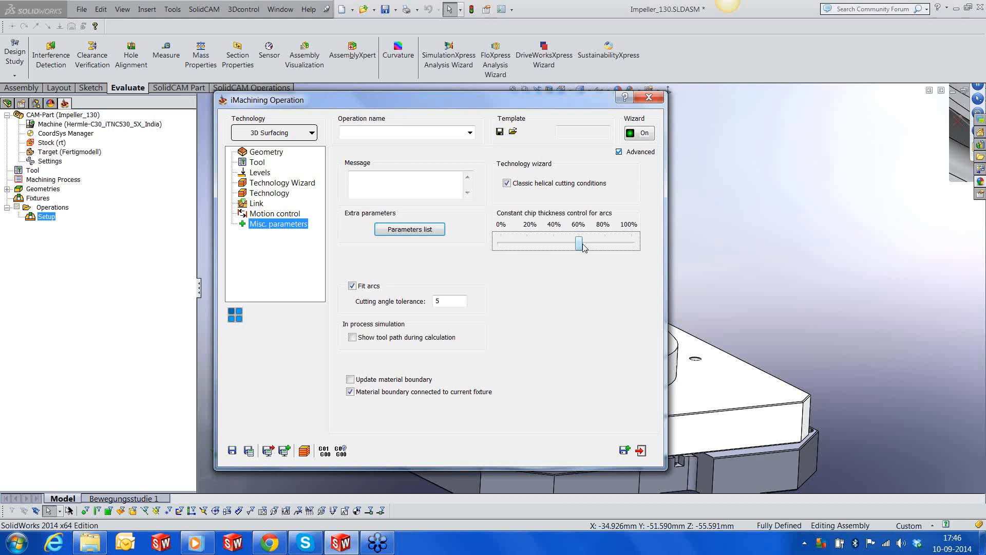
pyautogui.moveTo(584, 248); pyautogui.dragTo(645, 251)
# Step: Save and close the iMachining operation, and calculate its roughing tool path
pyautogui.click(231, 449)
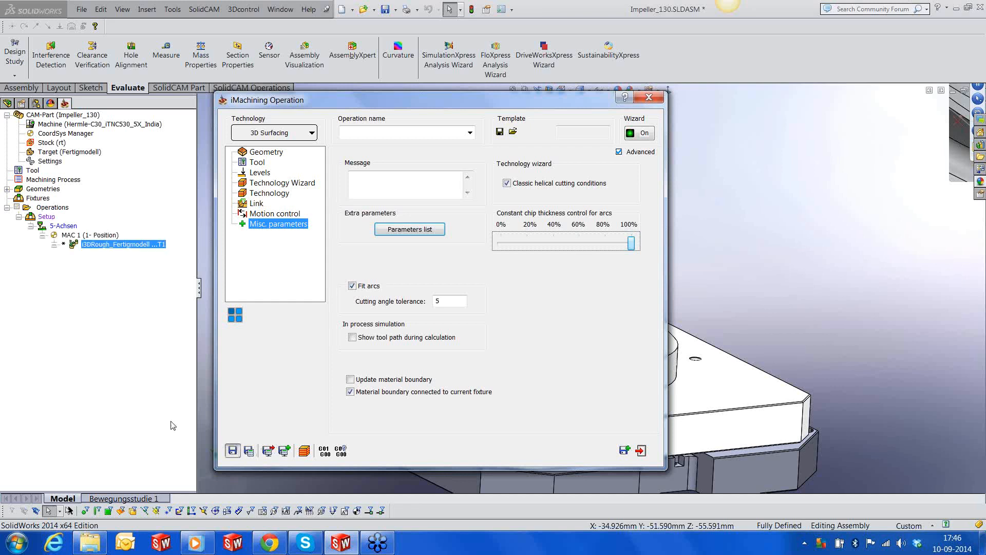
pyautogui.click(641, 450)
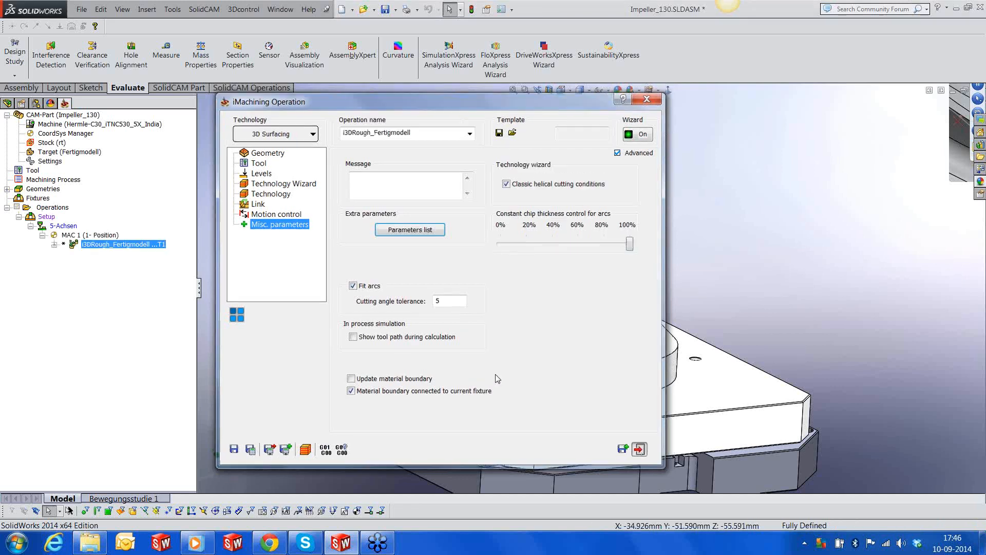
pyautogui.rightClick(143, 244)
pyautogui.click(154, 159)
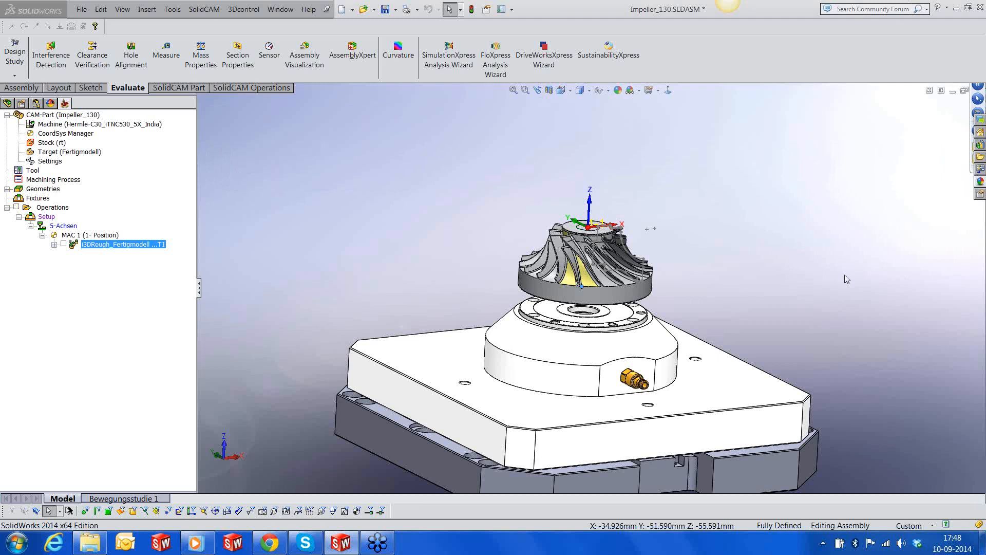
pyautogui.scroll(3, 791, 354)
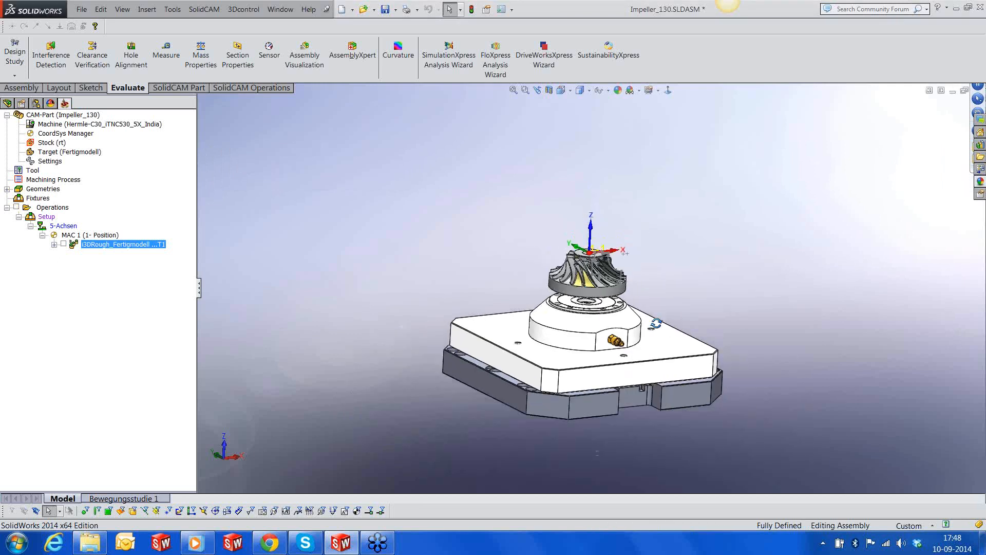
pyautogui.scroll(-5, 605, 291)
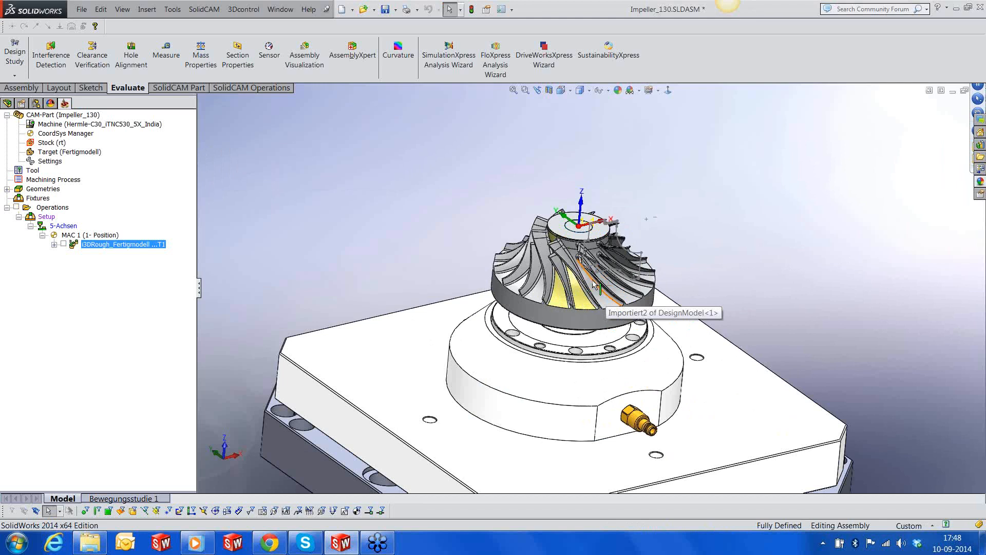
# Step: Open the simulation of the calculated iMachining roughing operation in SolidVerify mode
pyautogui.scroll(-2, 594, 285)
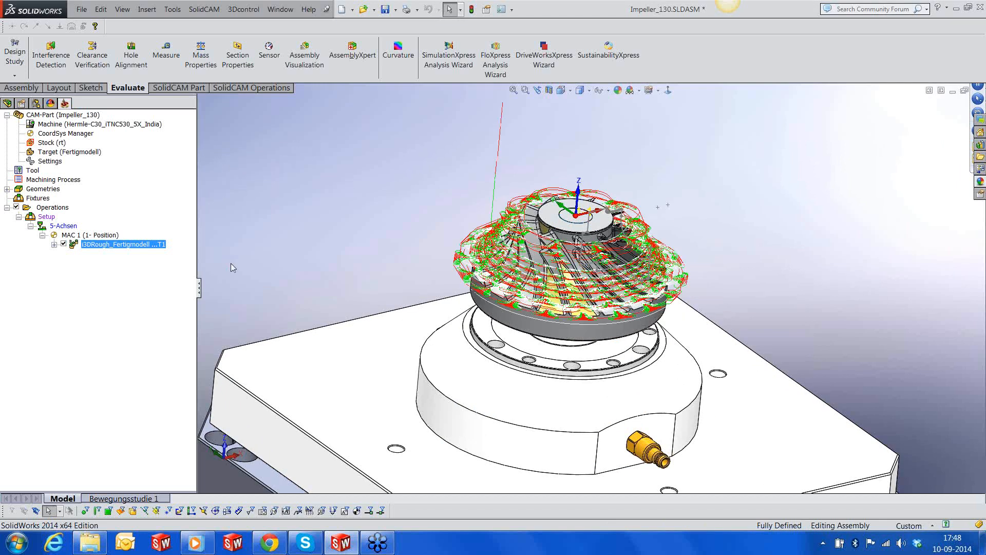
pyautogui.moveTo(587, 309); pyautogui.dragTo(603, 329, button='middle')
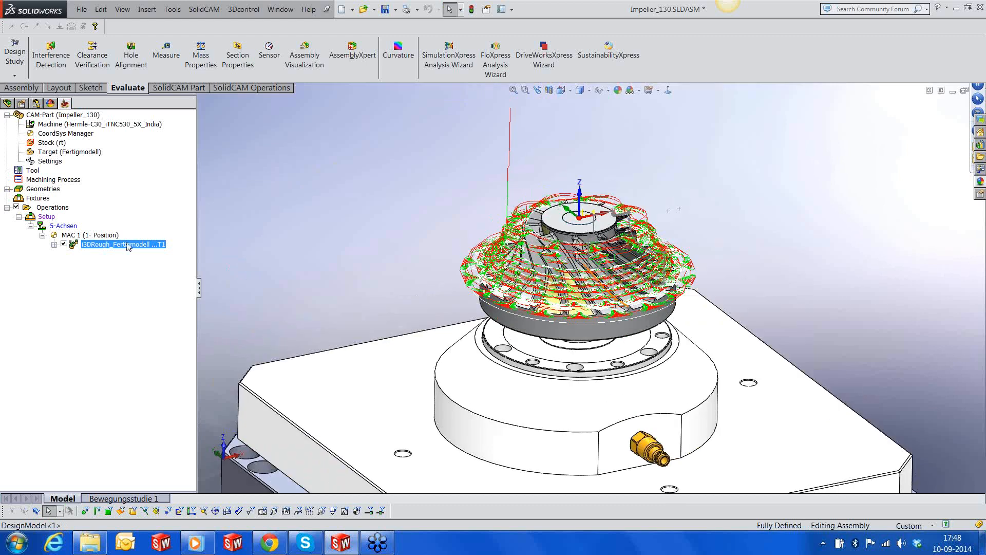
pyautogui.rightClick(127, 244)
pyautogui.click(159, 202)
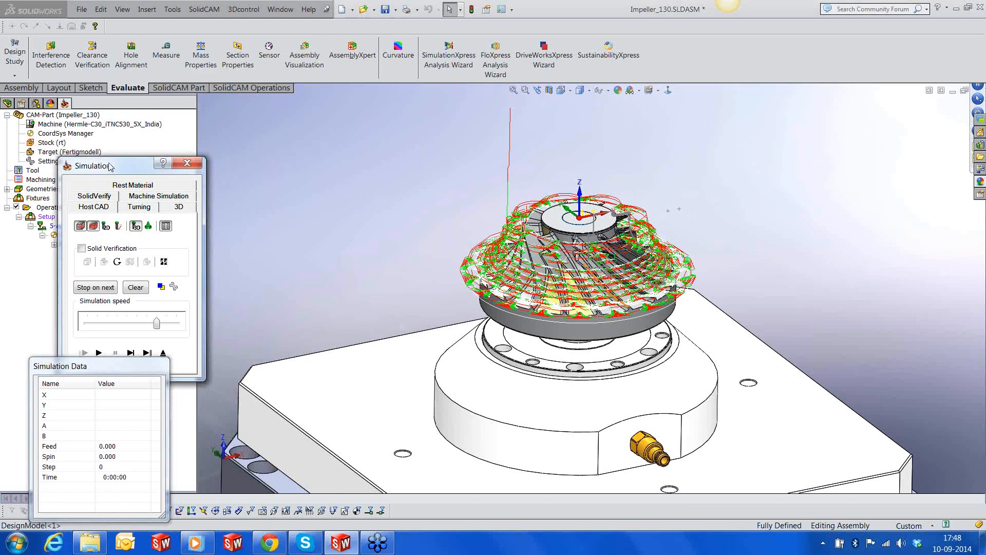
pyautogui.moveTo(108, 171); pyautogui.dragTo(113, 91)
pyautogui.click(109, 117)
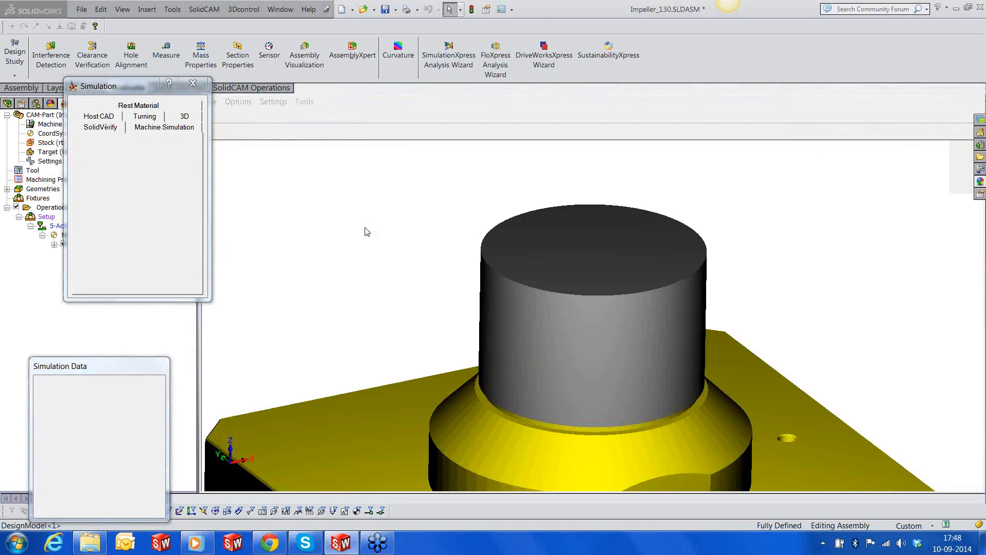
# Step: Run the SolidVerify simulation of the roughing tool path on the cylindrical stock
pyautogui.scroll(-3, 570, 345)
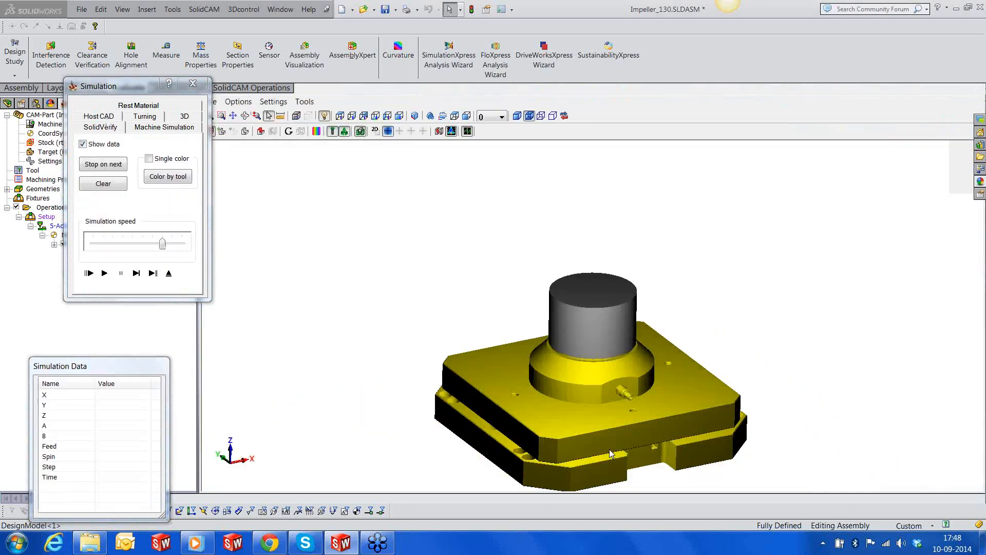
pyautogui.scroll(3, 615, 460)
pyautogui.keyDown('ctrl'); pyautogui.moveTo(619, 456); pyautogui.dragTo(583, 337, button='middle'); pyautogui.keyUp('ctrl')
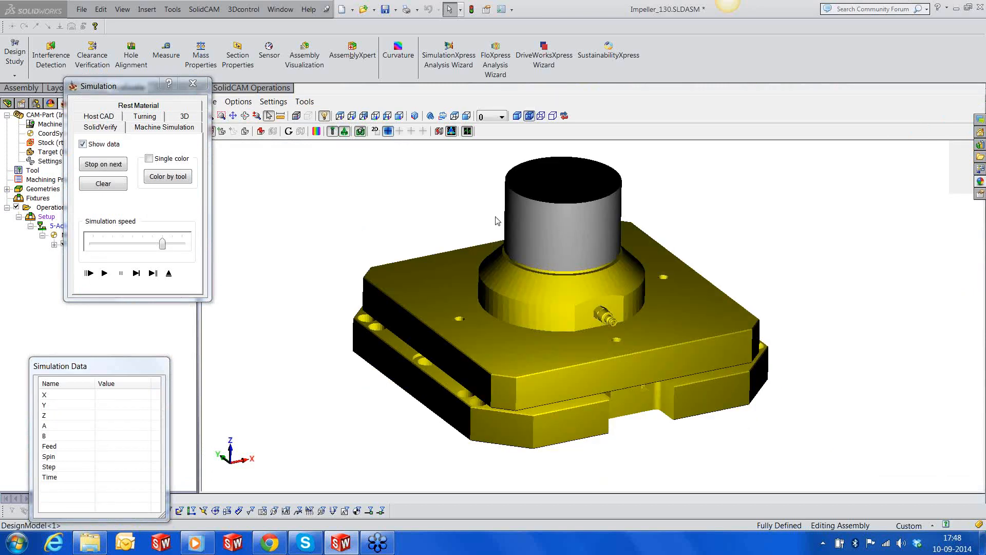
pyautogui.moveTo(554, 233); pyautogui.dragTo(545, 269, button='middle')
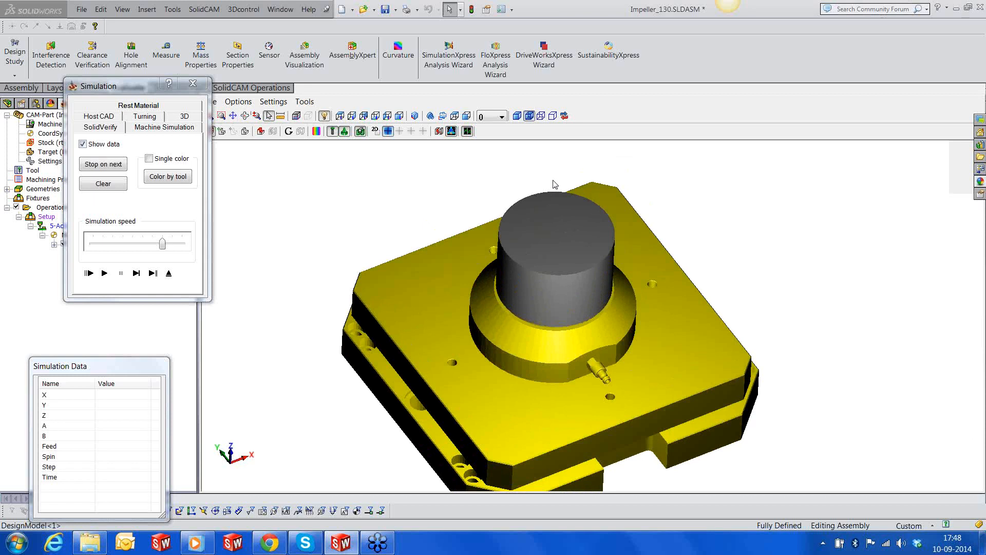
pyautogui.scroll(1, 553, 181)
pyautogui.scroll(2, 553, 183)
pyautogui.keyDown('ctrl'); pyautogui.moveTo(552, 221); pyautogui.dragTo(550, 301, button='middle'); pyautogui.keyUp('ctrl')
pyautogui.click(111, 272)
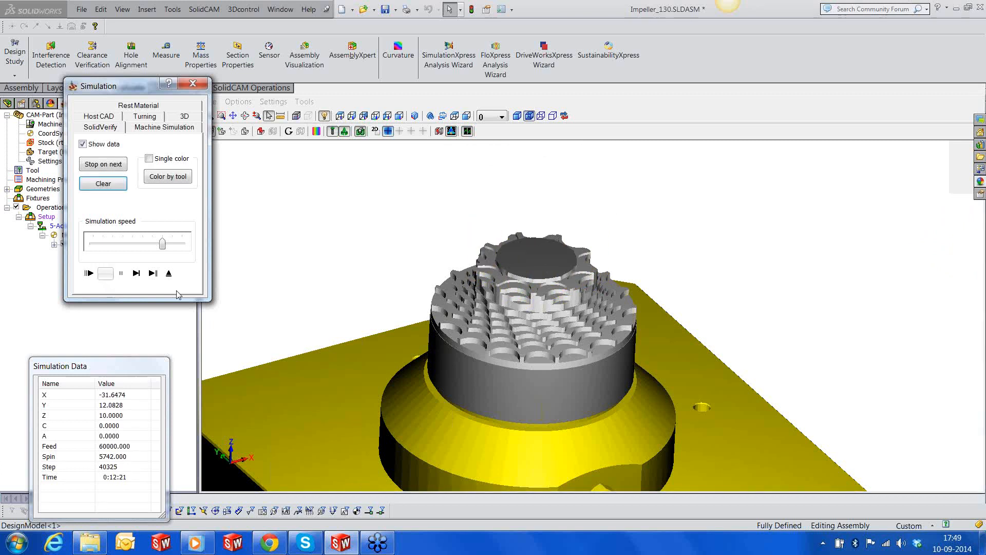
# Step: Examine the roughed impeller stock after the simulation, and exit the simulation
pyautogui.moveTo(549, 305)
pyautogui.mouseDown(button='middle')
pyautogui.moveTo(514, 330)
pyautogui.moveTo(539, 325)
pyautogui.moveTo(551, 295)
pyautogui.moveTo(540, 303)
pyautogui.mouseUp(button='middle')
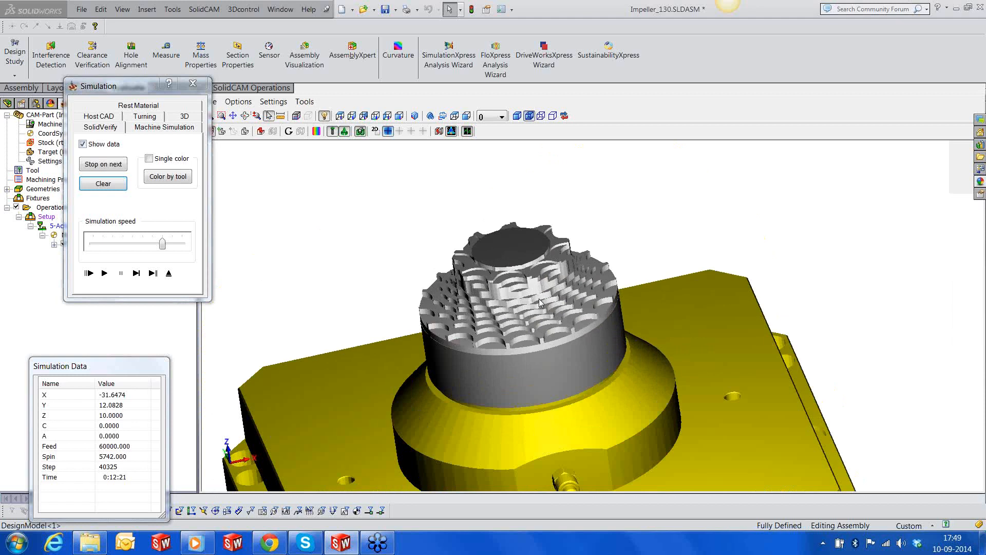
pyautogui.click(978, 25)
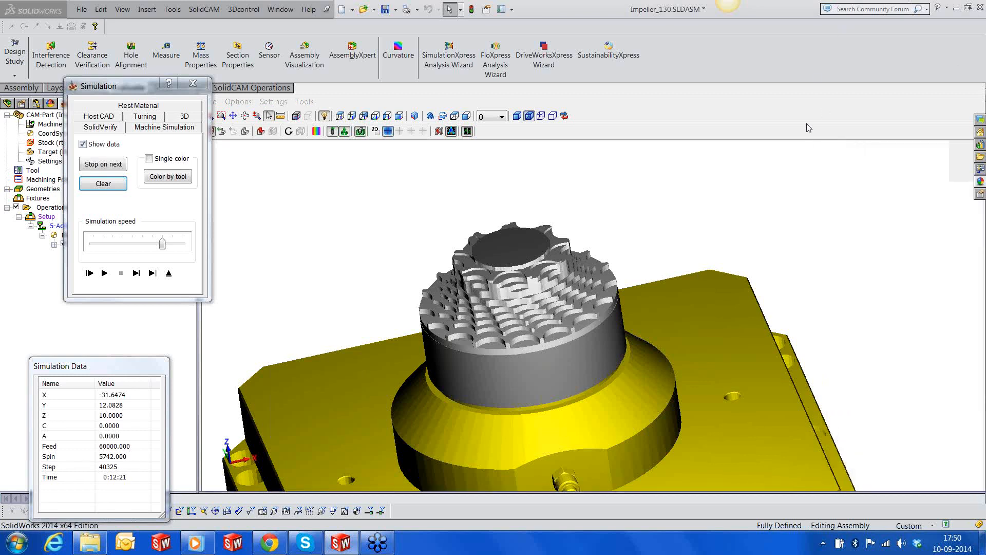
pyautogui.scroll(-5, 714, 321)
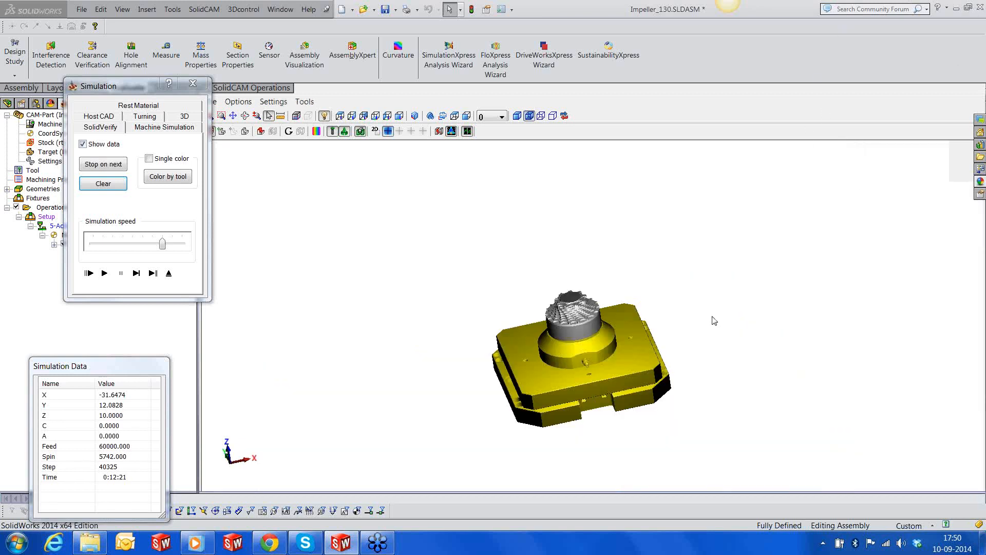
pyautogui.scroll(5, 613, 368)
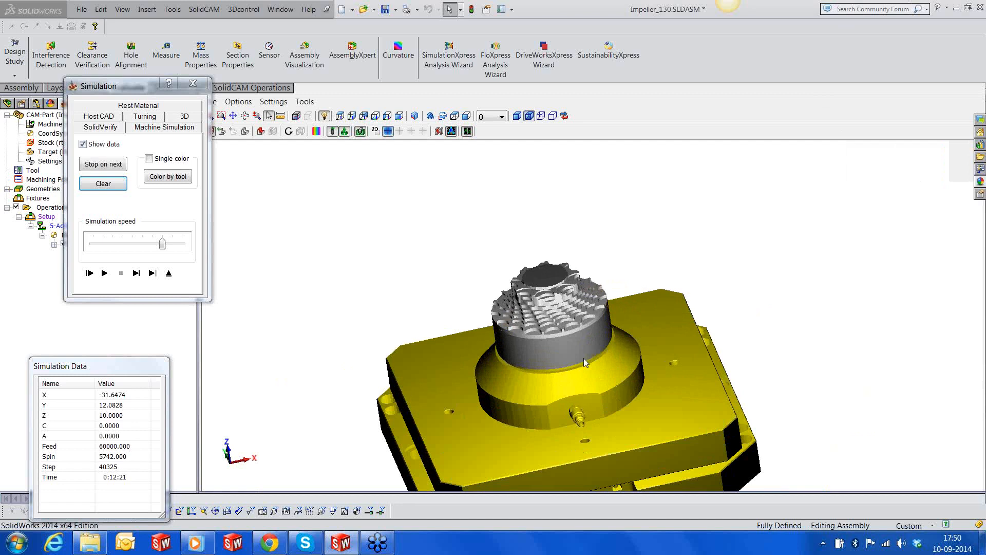
pyautogui.scroll(3, 586, 359)
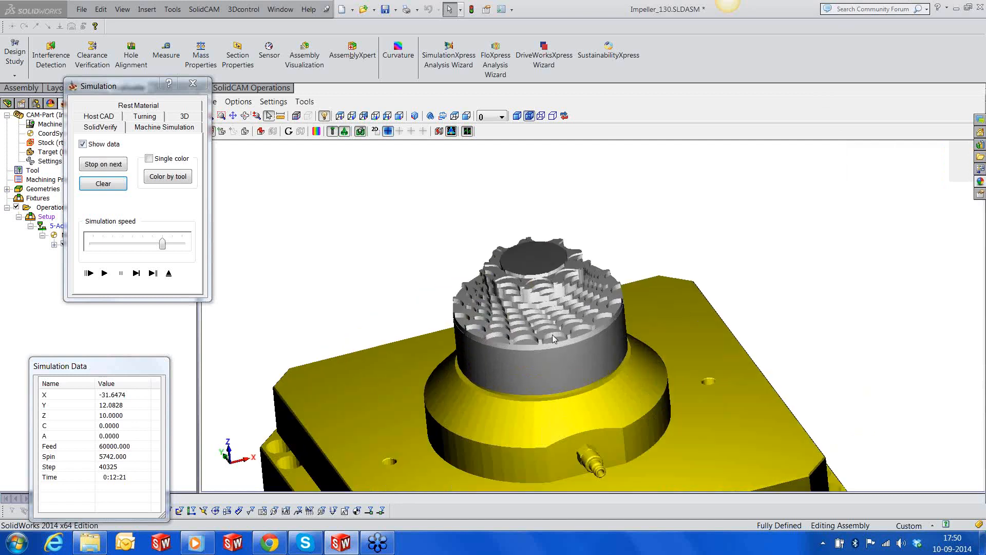
pyautogui.scroll(2, 553, 334)
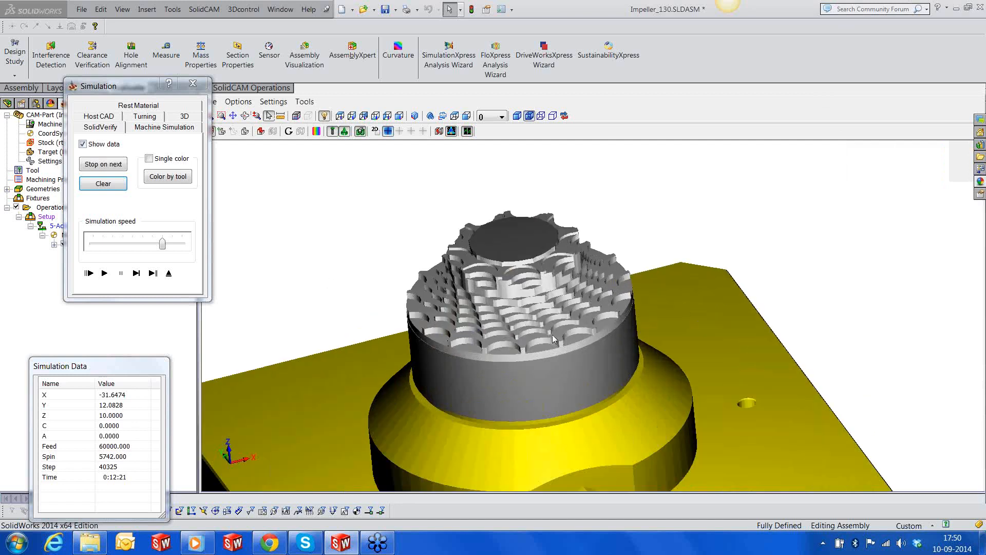
pyautogui.click(169, 274)
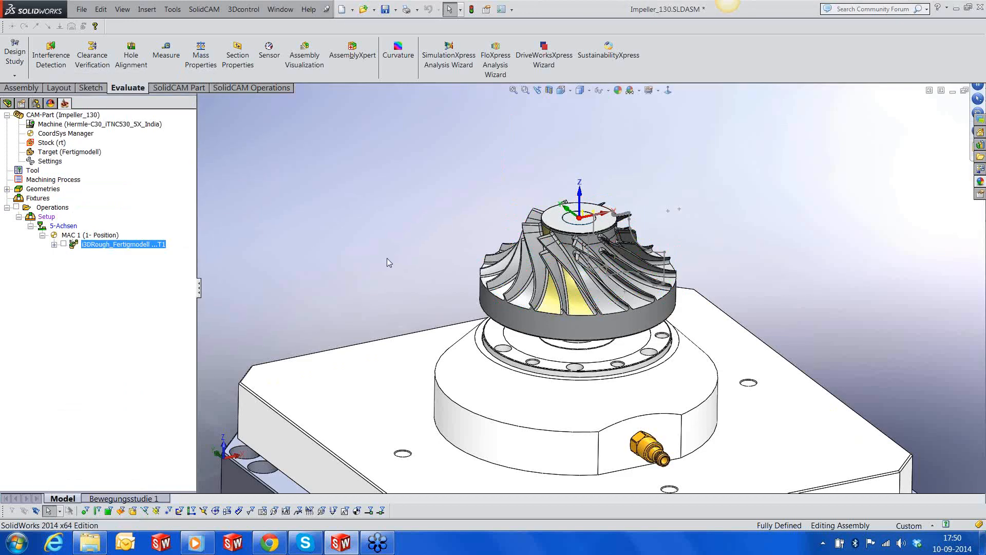
# Step: Add a Multiblade machining operation with Roughing technology after the iMachining roughing operation
pyautogui.scroll(-1, 618, 303)
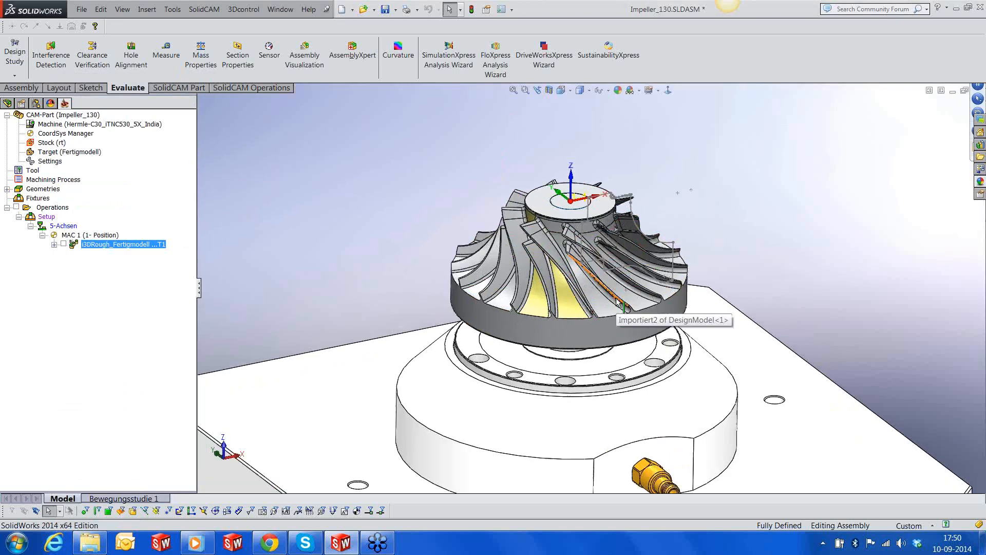
pyautogui.scroll(-2, 618, 302)
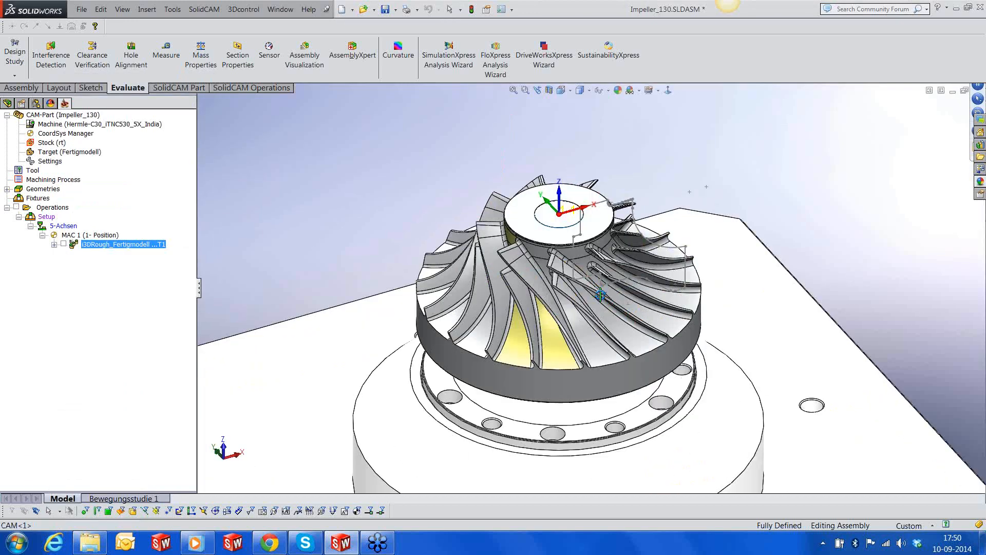
pyautogui.scroll(-2, 600, 295)
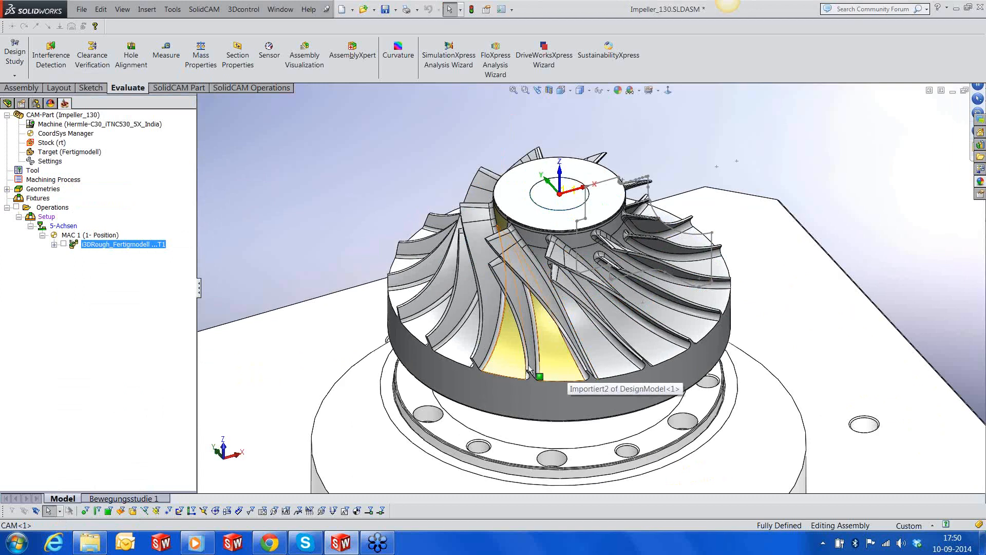
pyautogui.rightClick(135, 249)
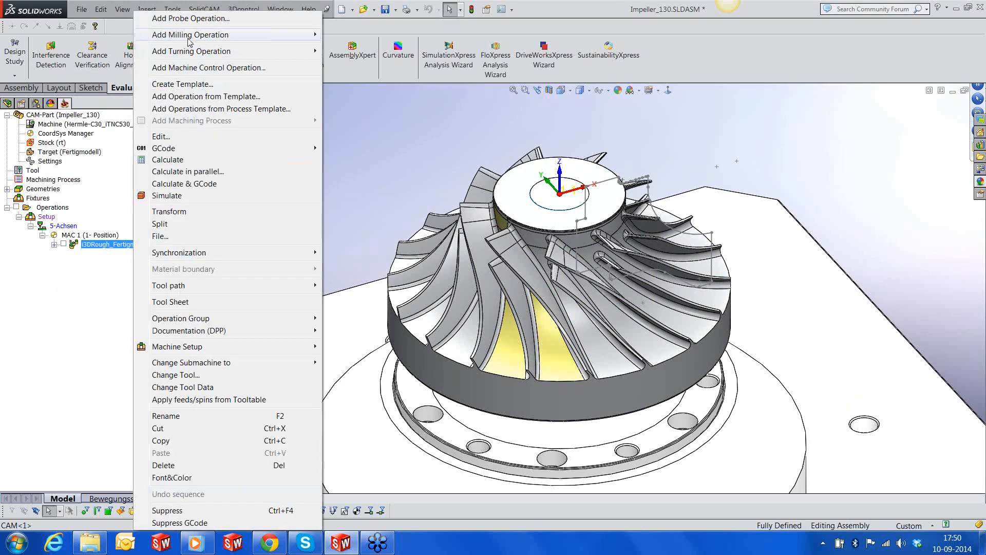
pyautogui.moveTo(191, 35)
pyautogui.click(393, 301)
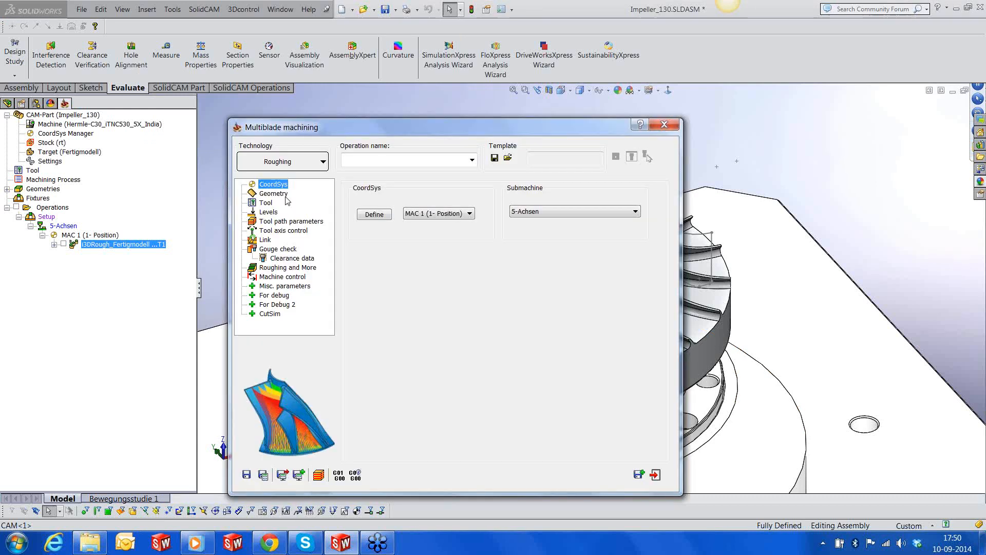
# Step: Review the available geometry strategies of the Multiblade roughing operation
pyautogui.click(283, 194)
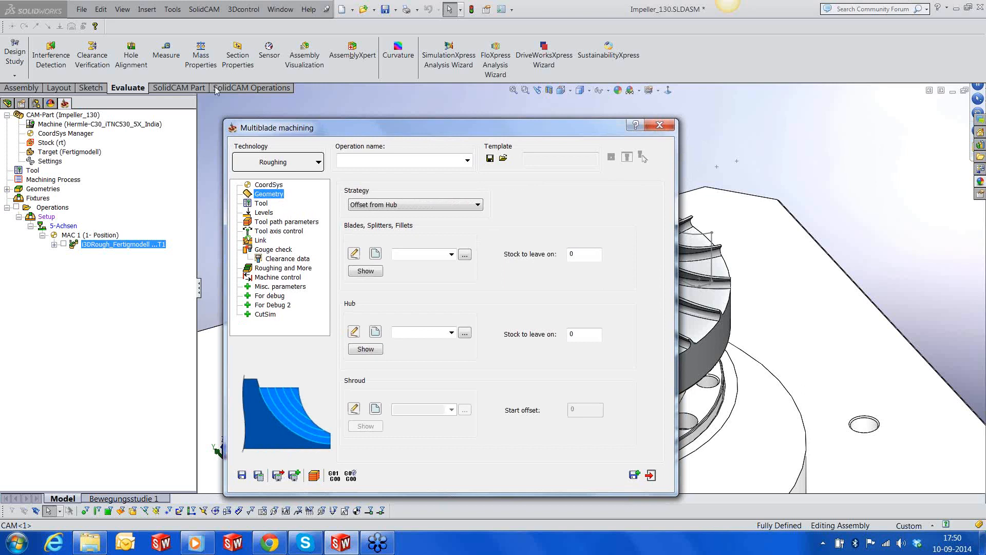
pyautogui.moveTo(376, 127); pyautogui.dragTo(179, 51)
pyautogui.click(200, 129)
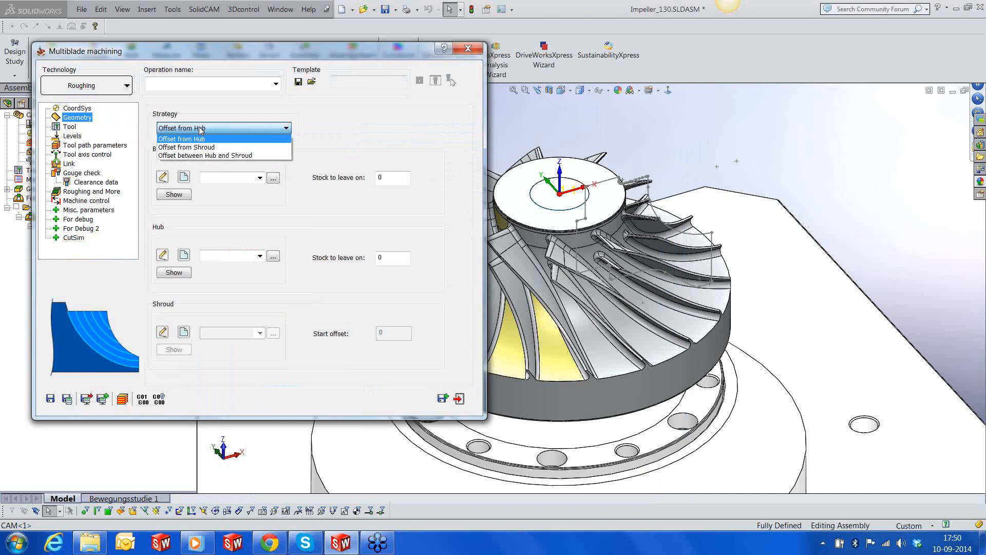
pyautogui.click(519, 126)
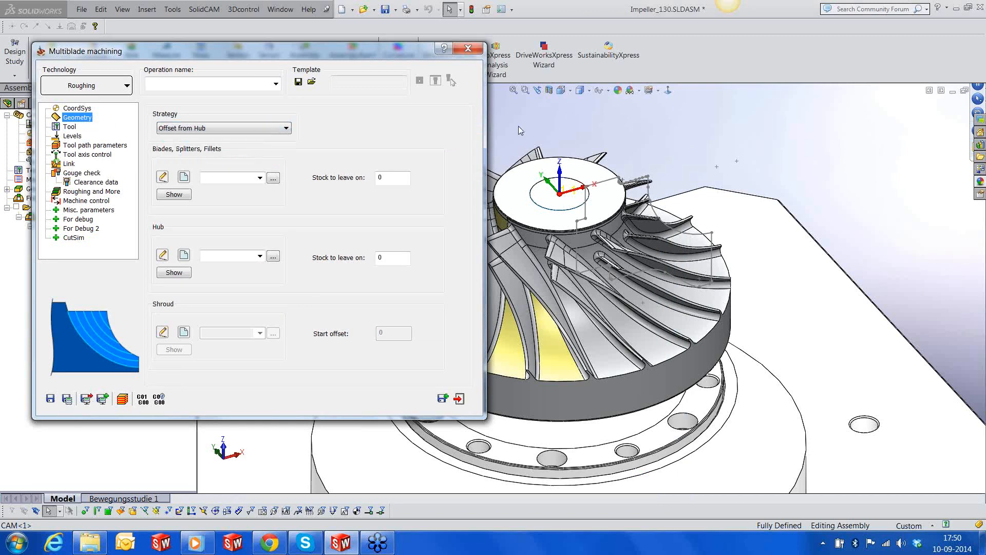
# Step: Examine the blade, splitter and hub surfaces of one impeller segment, picking a blade edge and the adjacent hub faces
pyautogui.moveTo(362, 51); pyautogui.dragTo(204, 63)
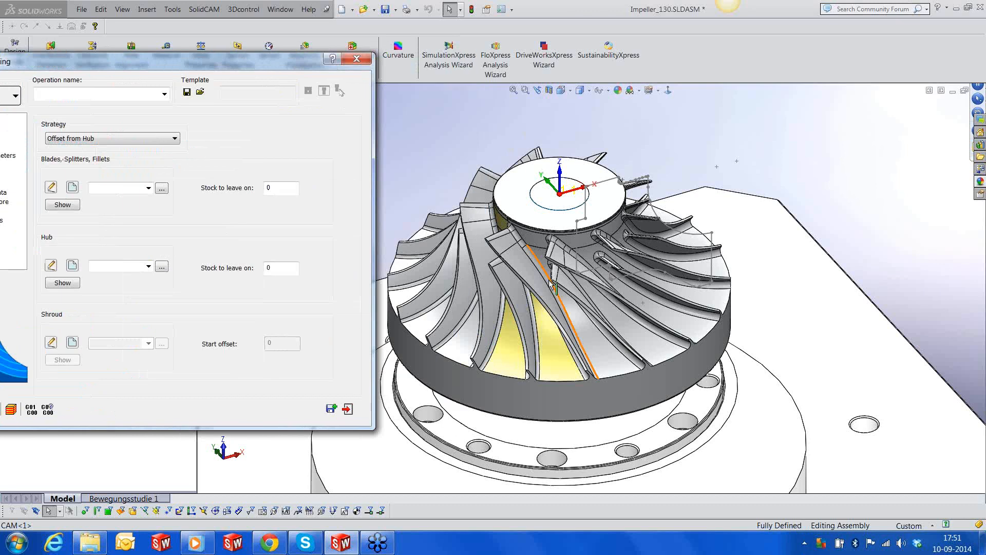
pyautogui.moveTo(549, 279); pyautogui.dragTo(527, 279, button='middle')
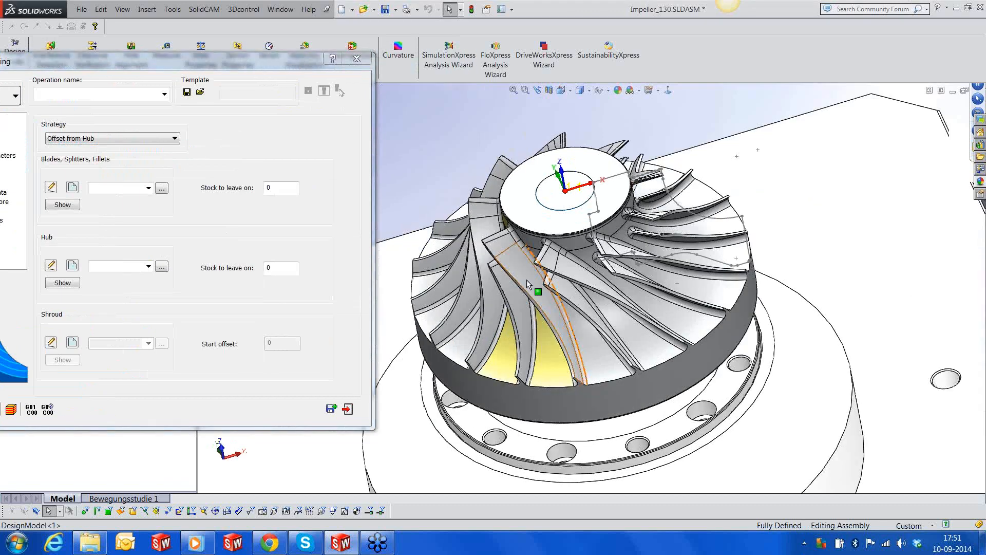
pyautogui.scroll(-5, 527, 279)
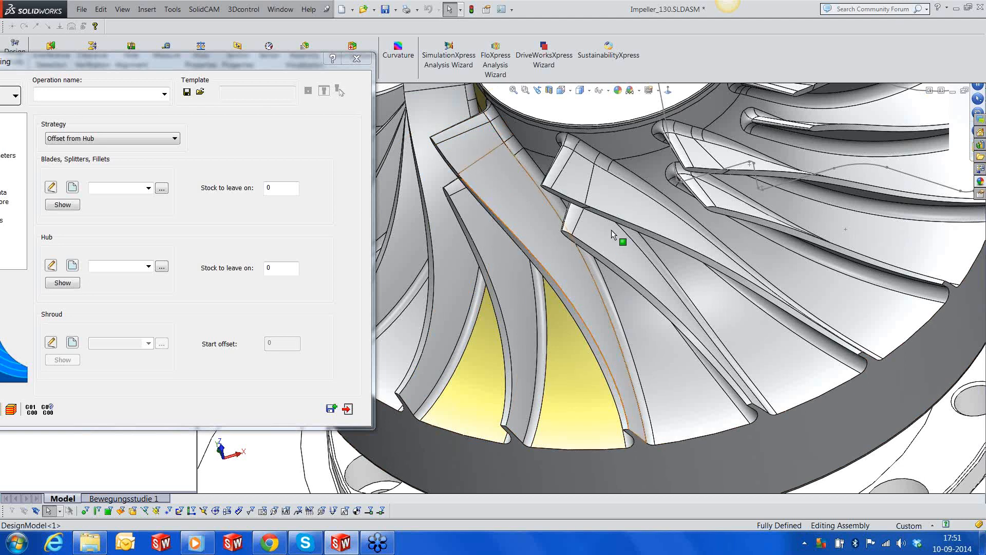
pyautogui.click(660, 359)
pyautogui.click(609, 375)
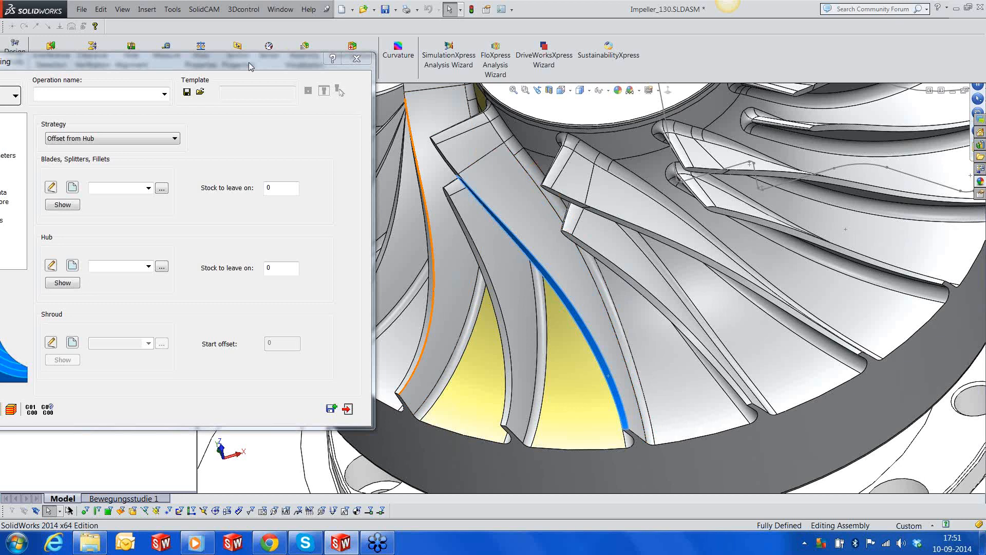
pyautogui.moveTo(249, 63); pyautogui.dragTo(290, 67)
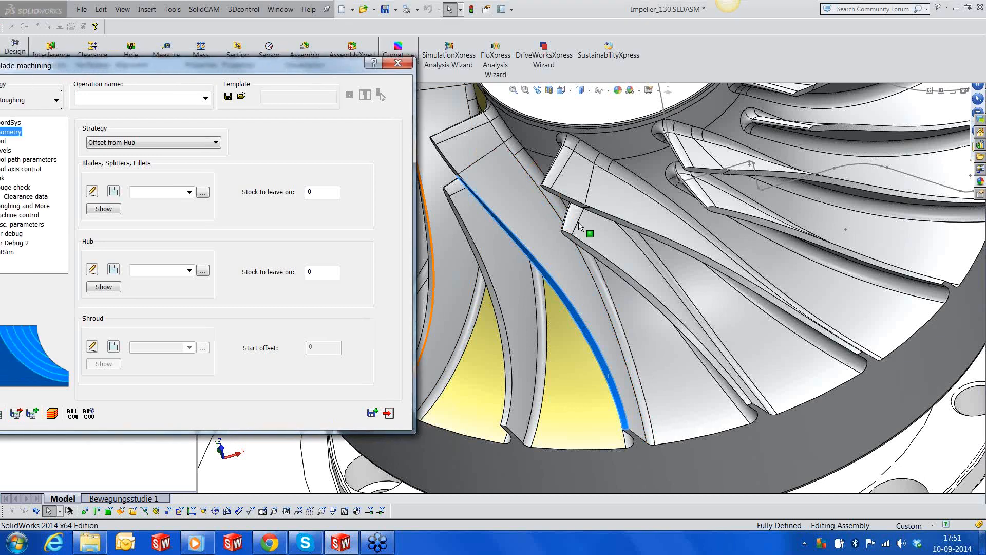
pyautogui.click(735, 313)
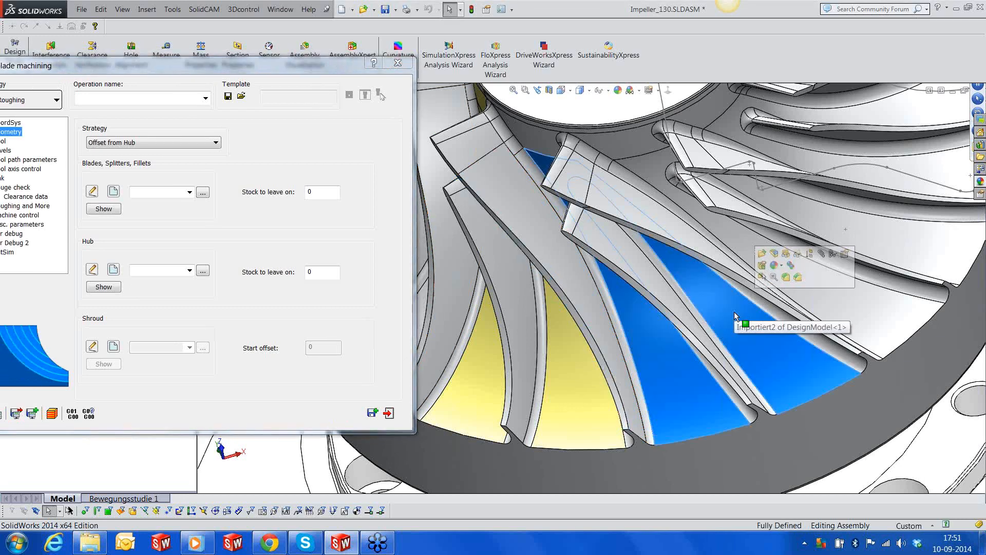
pyautogui.scroll(4, 734, 312)
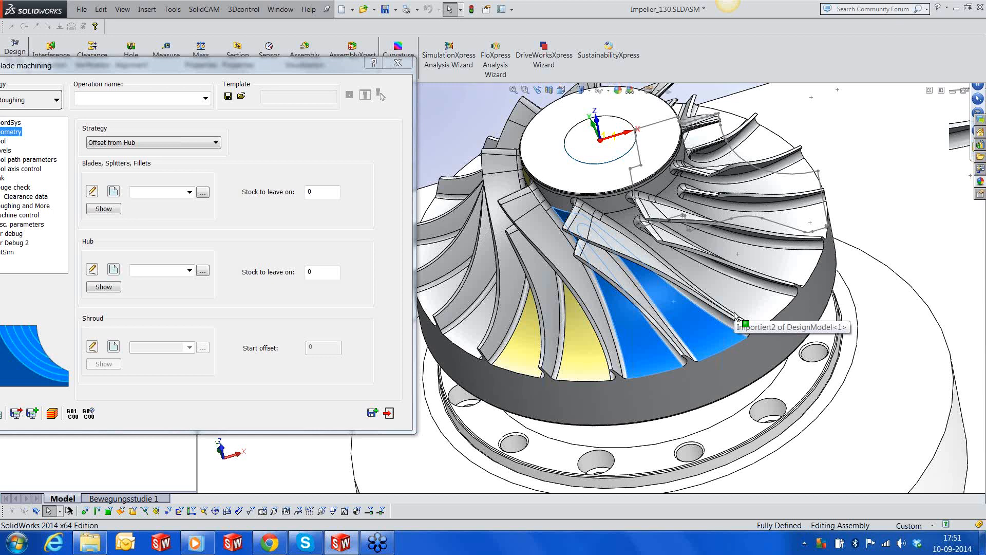
pyautogui.scroll(3, 735, 313)
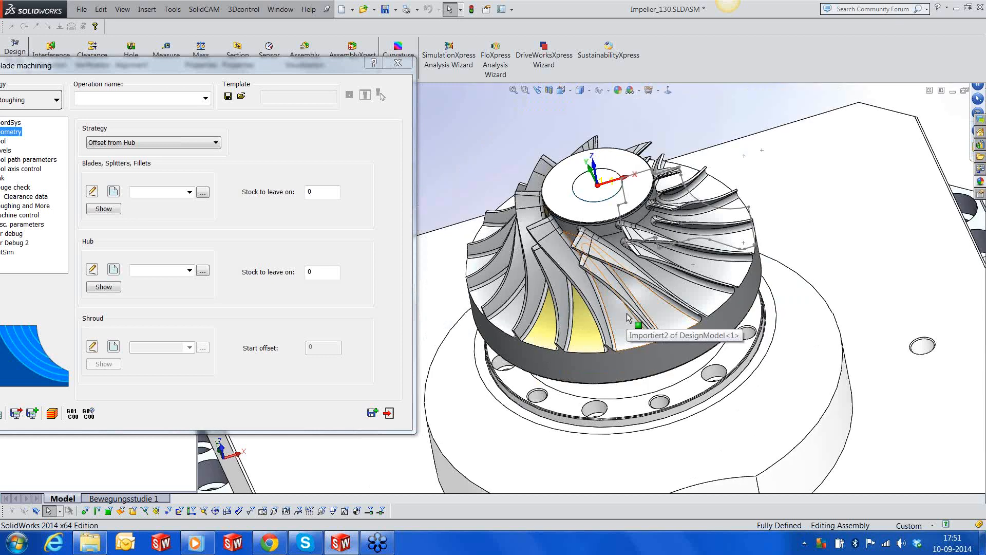
# Step: Choose Offset from Hub as the strategy of the Multiblade roughing operation, keeping the impeller in view
pyautogui.click(253, 76)
pyautogui.moveTo(253, 67); pyautogui.dragTo(390, 77)
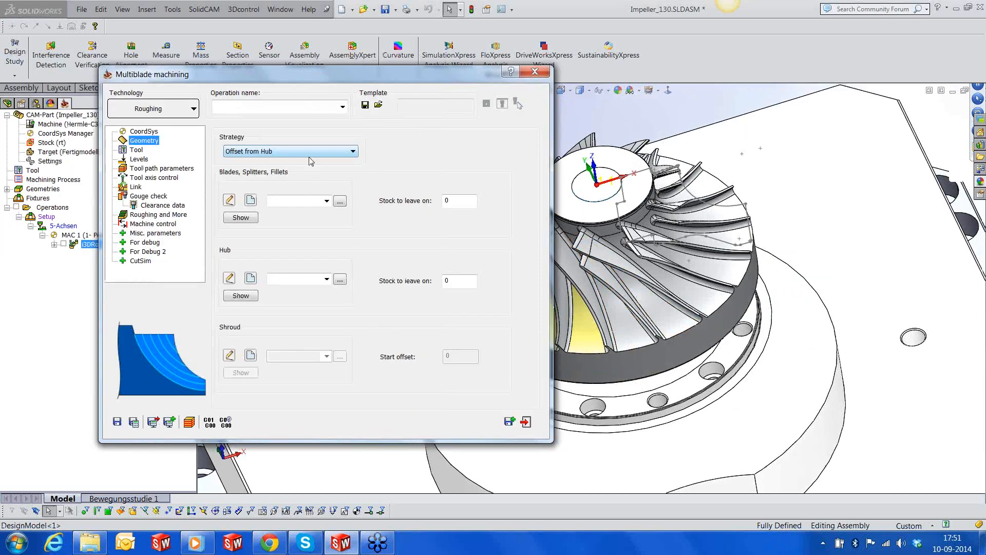
pyautogui.click(306, 150)
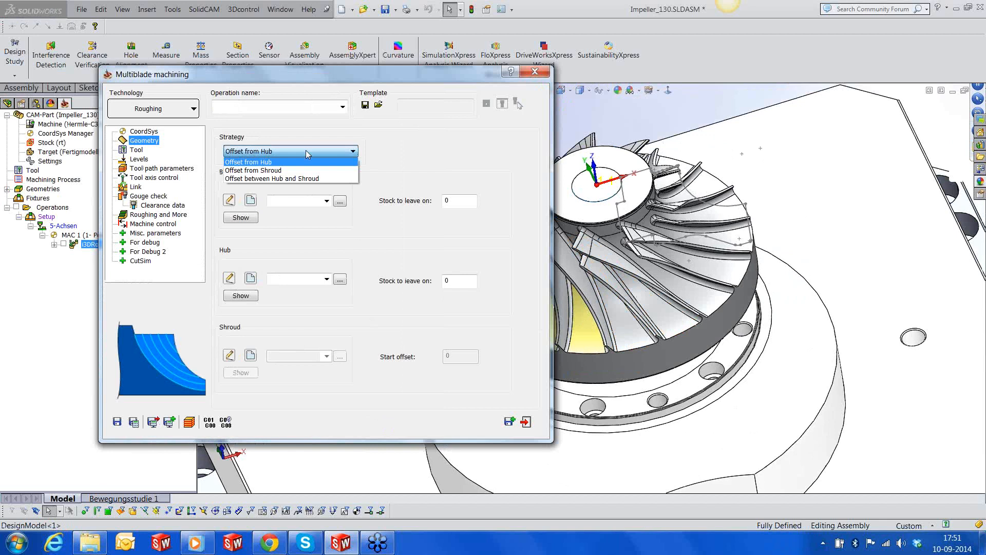
pyautogui.click(303, 163)
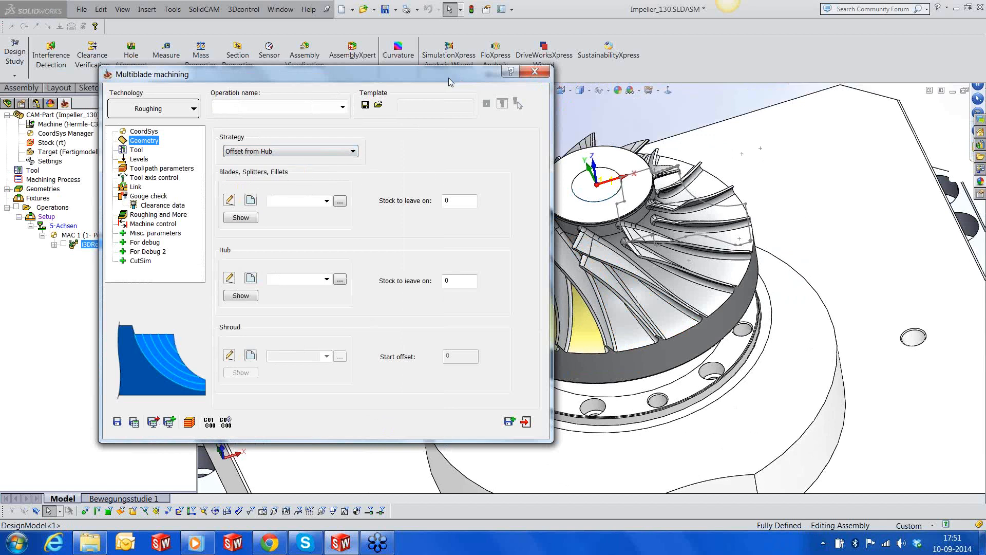
pyautogui.moveTo(449, 79); pyautogui.dragTo(409, 93)
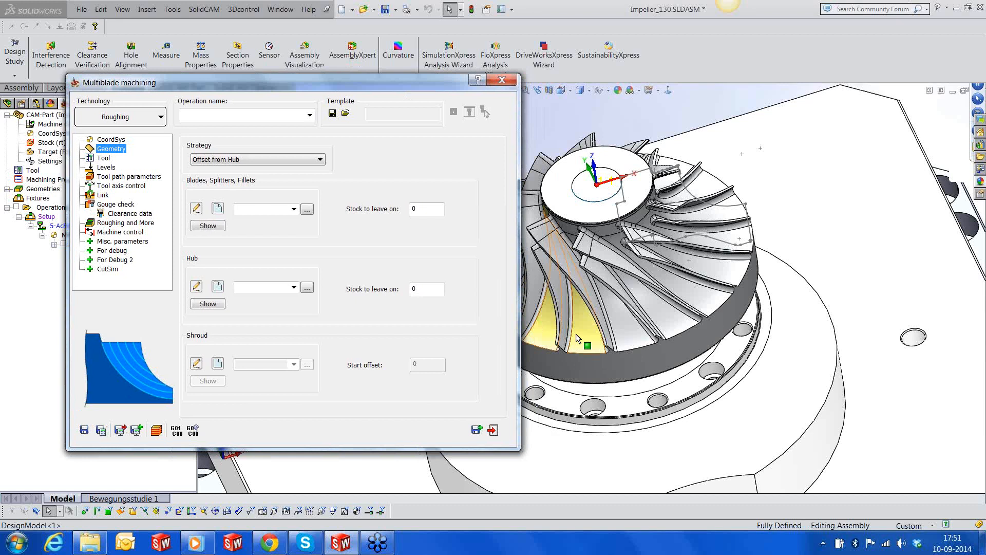
# Step: Assign the Flaechen geometry to the blades, splitters and fillets and set its stock to leave to 0.05
pyautogui.click(576, 334)
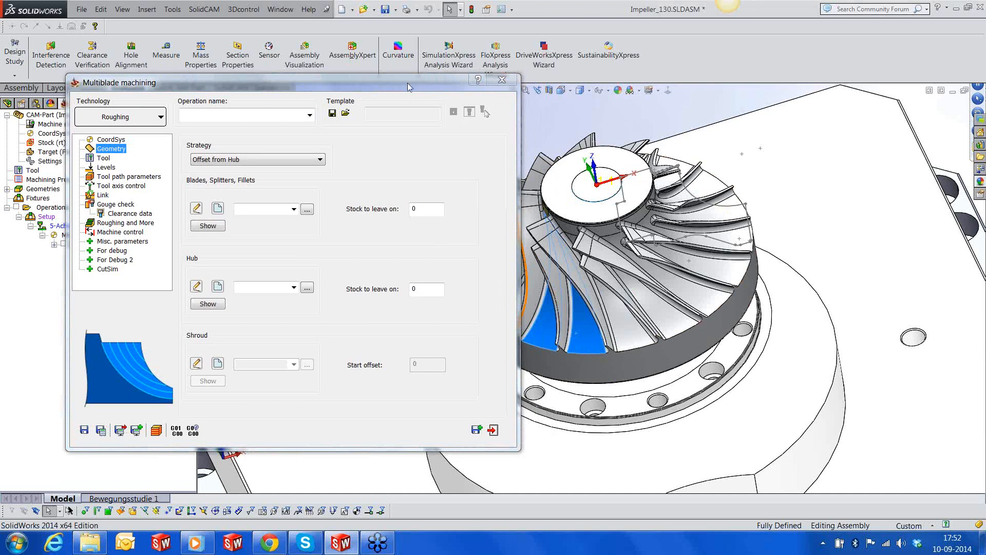
pyautogui.click(471, 94)
pyautogui.moveTo(426, 84); pyautogui.dragTo(521, 94)
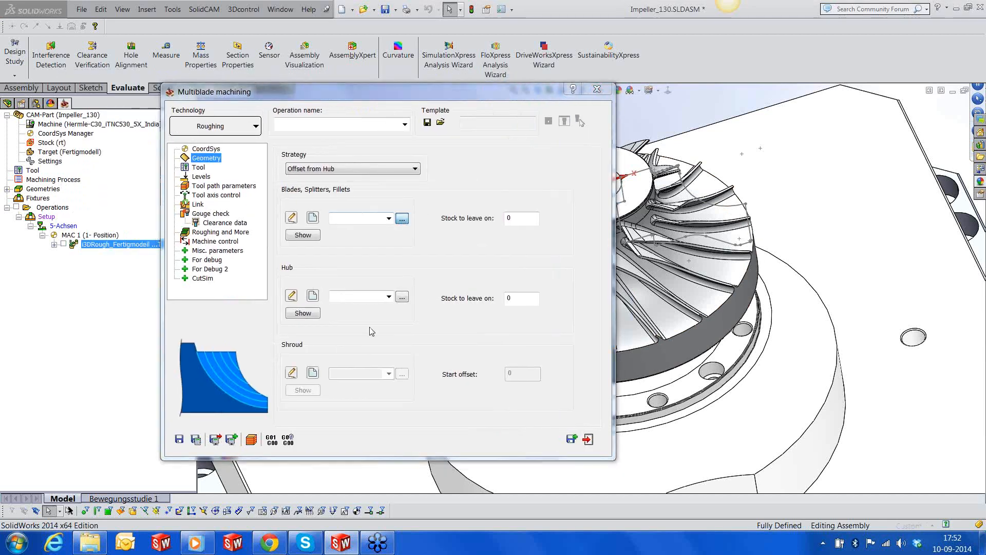
pyautogui.click(402, 218)
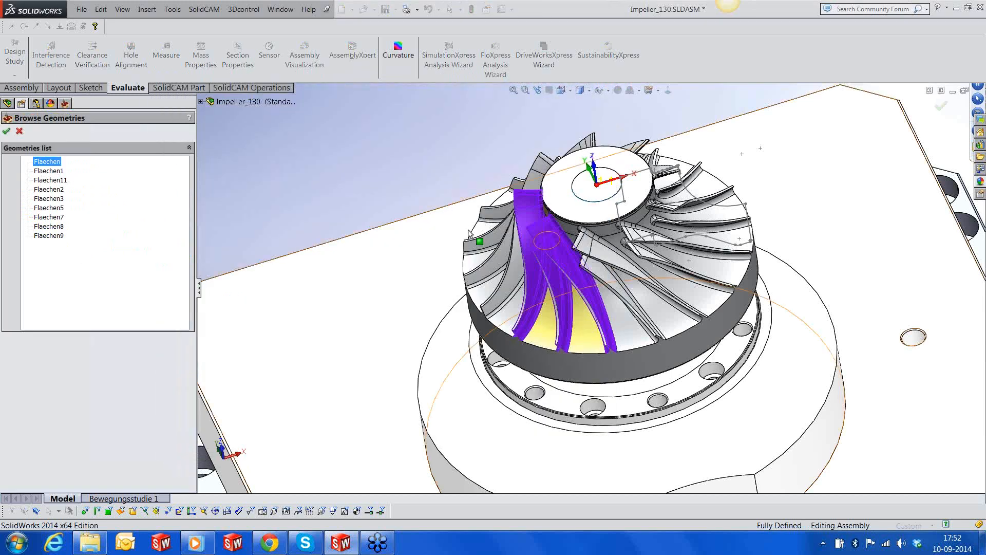
pyautogui.moveTo(468, 230); pyautogui.dragTo(556, 245, button='middle')
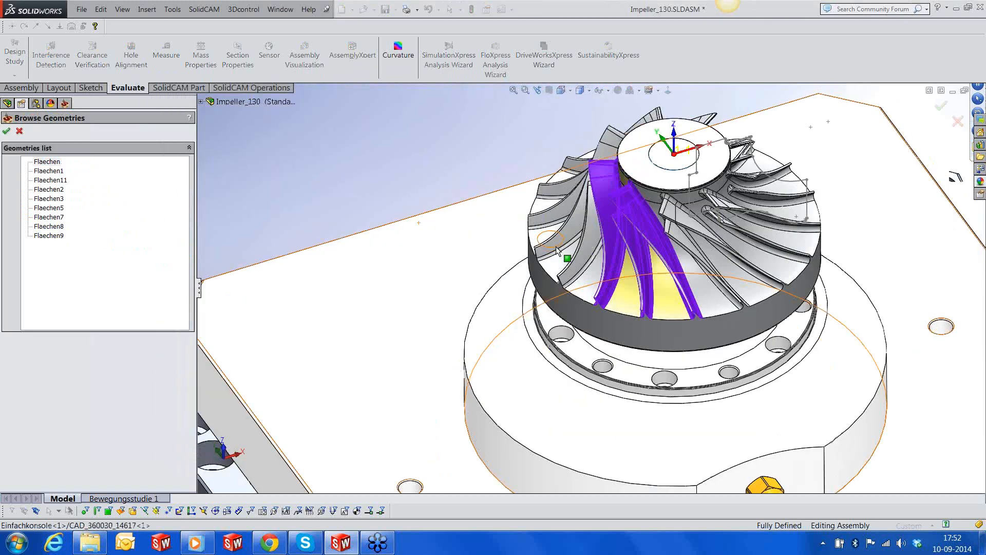
pyautogui.scroll(-5, 639, 222)
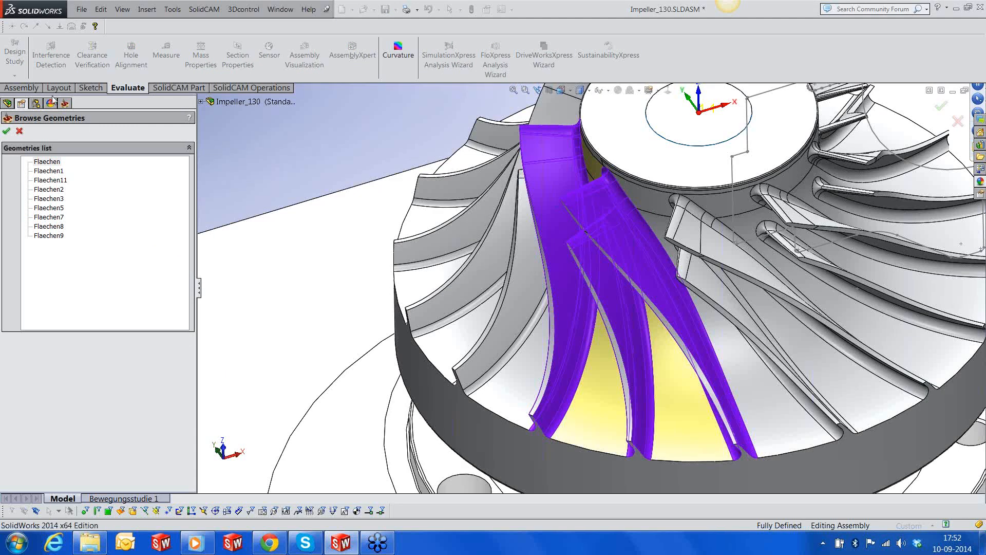
pyautogui.click(7, 132)
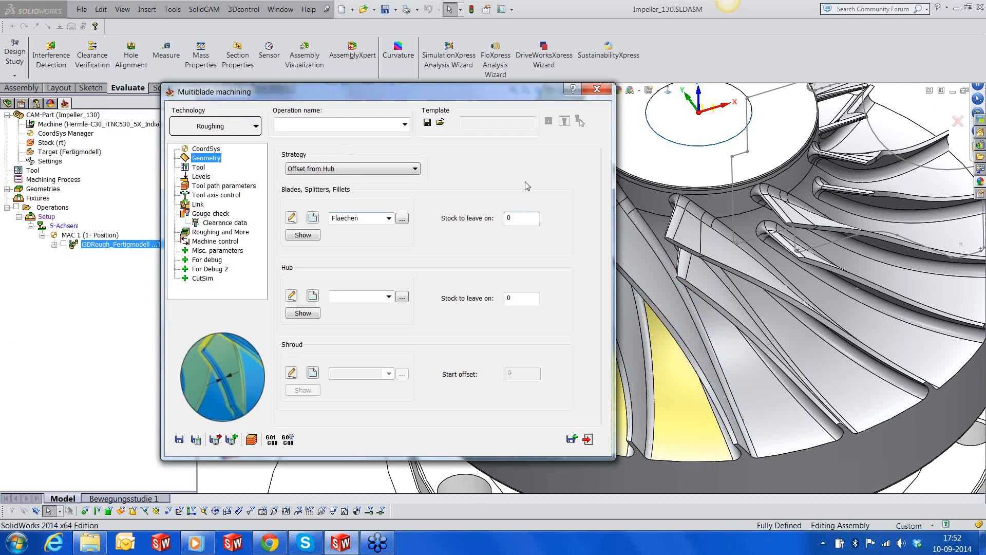
pyautogui.write('.05')
# Step: Assign the Flaechen1 geometry as the hub of the Multiblade operation with a stock to leave of 0.05
pyautogui.click(401, 297)
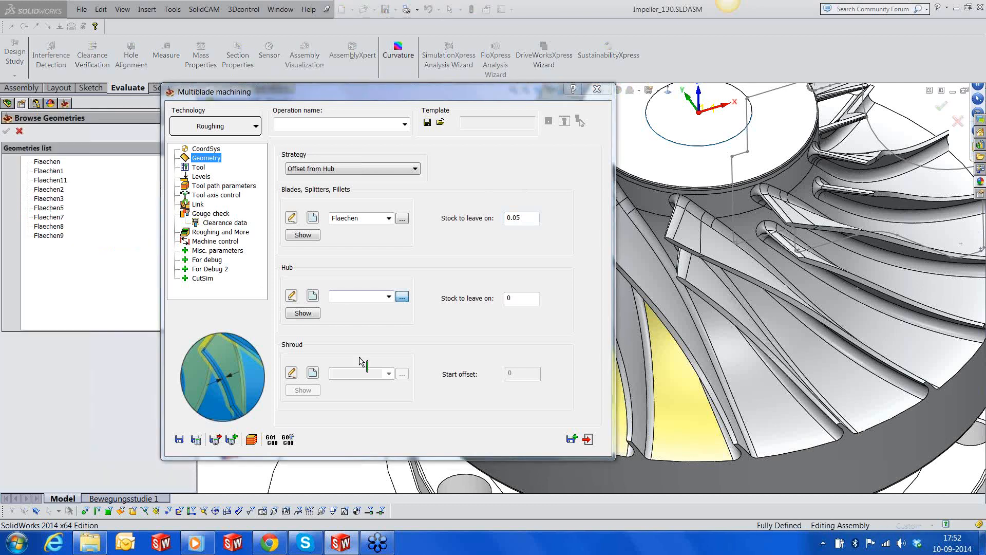
pyautogui.click(50, 171)
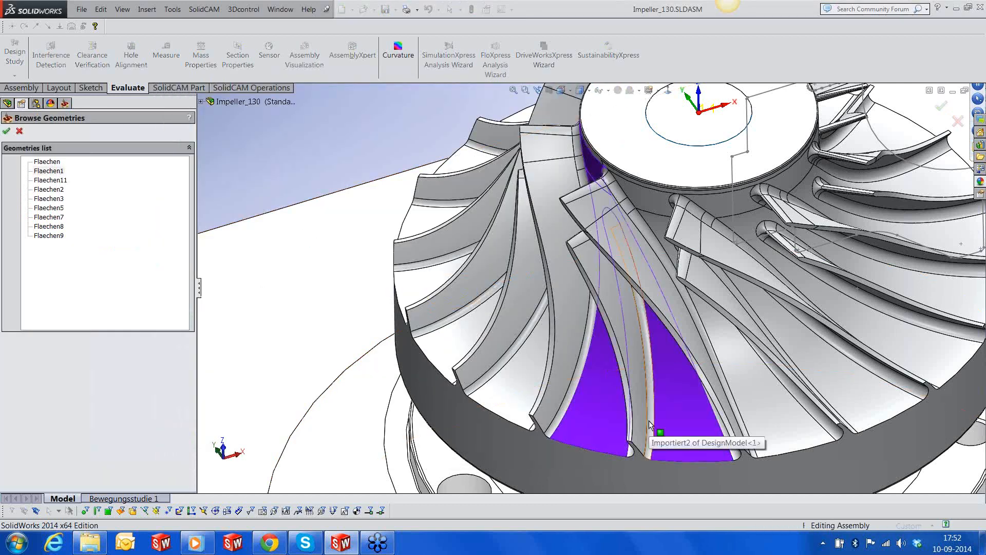
pyautogui.moveTo(649, 420); pyautogui.dragTo(668, 391, button='middle')
pyautogui.scroll(1, 668, 391)
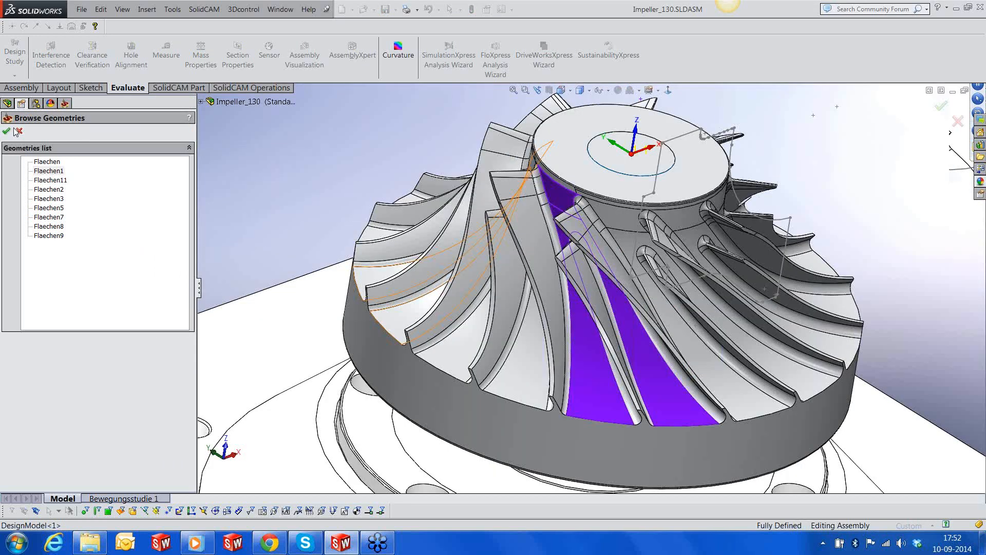
pyautogui.click(18, 132)
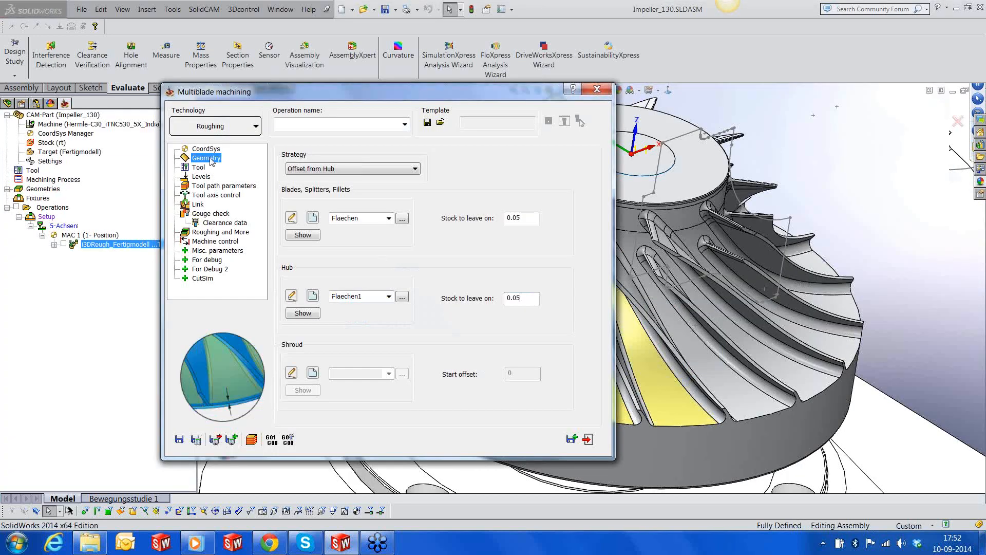
# Step: Preview tool 15, the 6 mm taper mill, with its holder and select it for the Multiblade operation
pyautogui.click(204, 168)
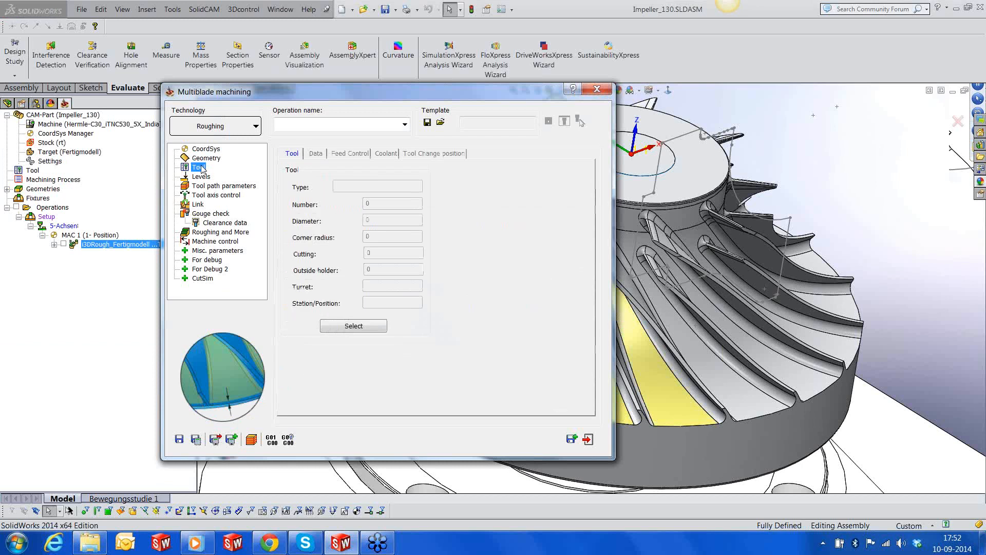
pyautogui.click(377, 329)
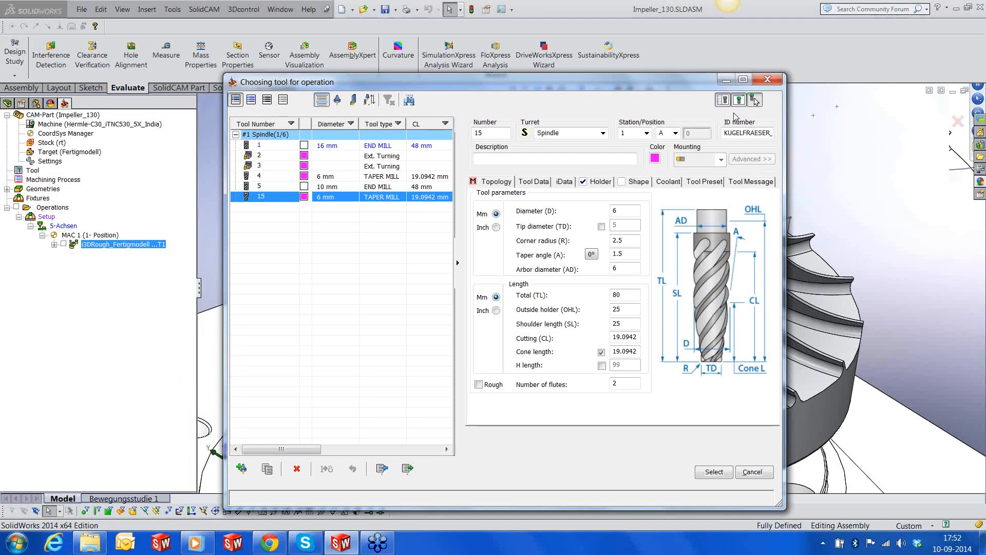
pyautogui.click(755, 100)
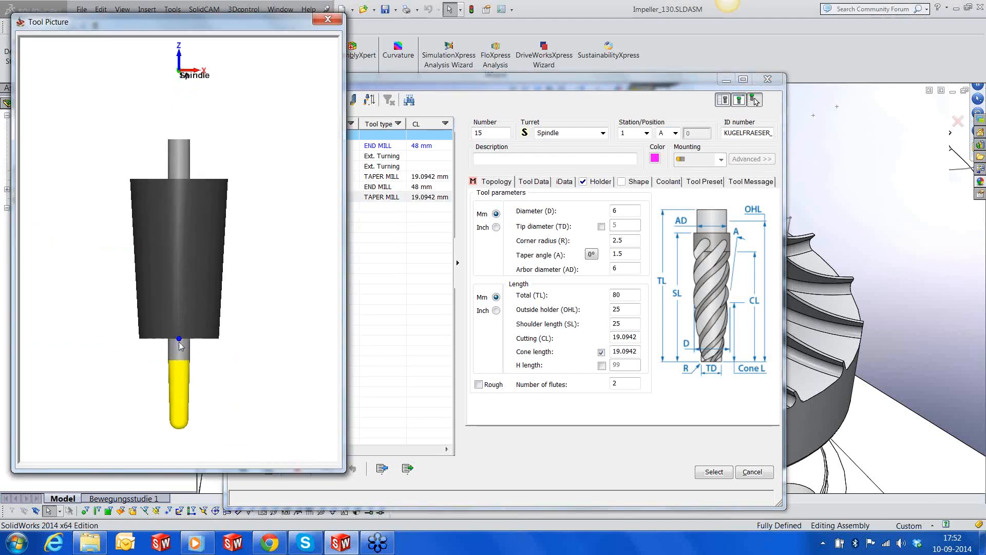
pyautogui.scroll(3, 178, 343)
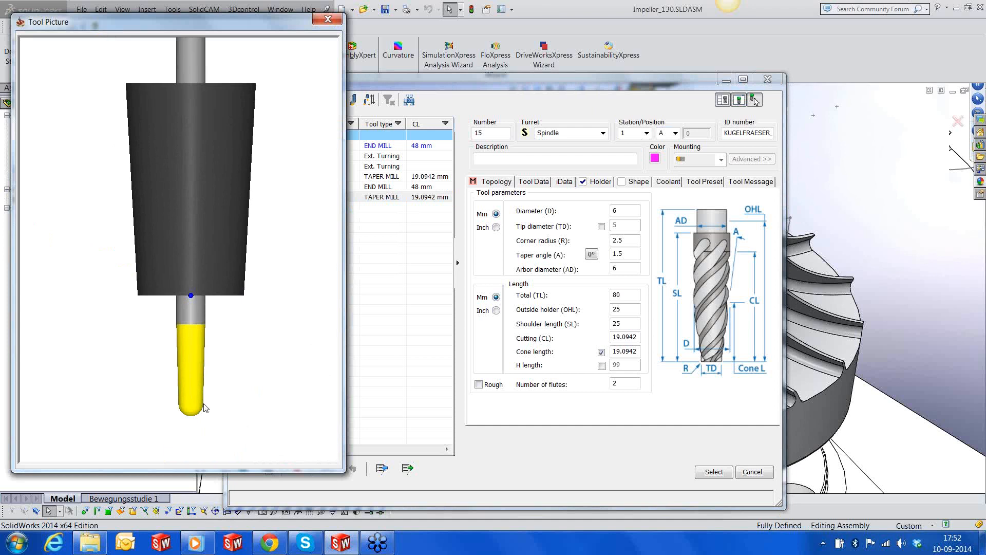
pyautogui.click(327, 21)
pyautogui.click(715, 472)
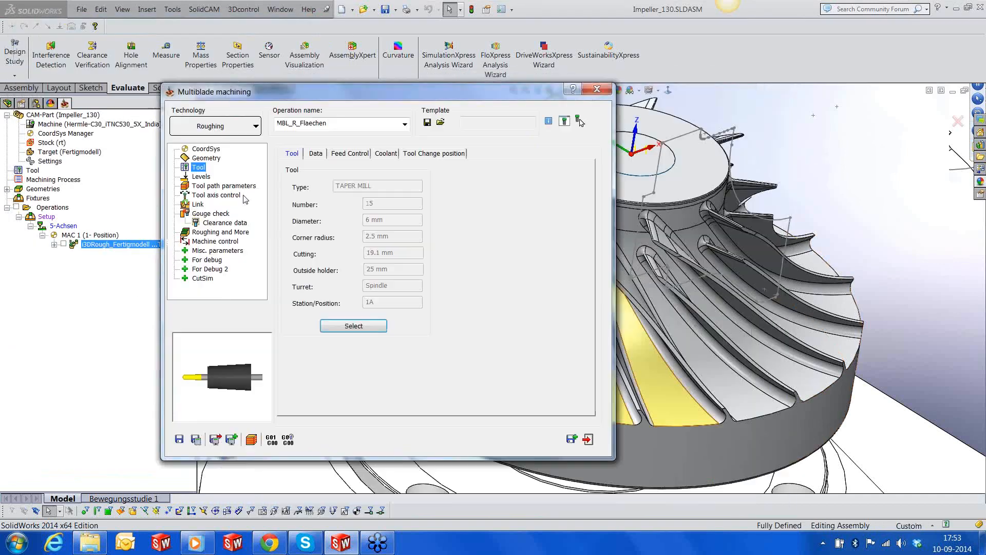
# Step: Set the tool path layers to a maximum number of 15 and define the slices by a maximum number of 10
pyautogui.click(201, 176)
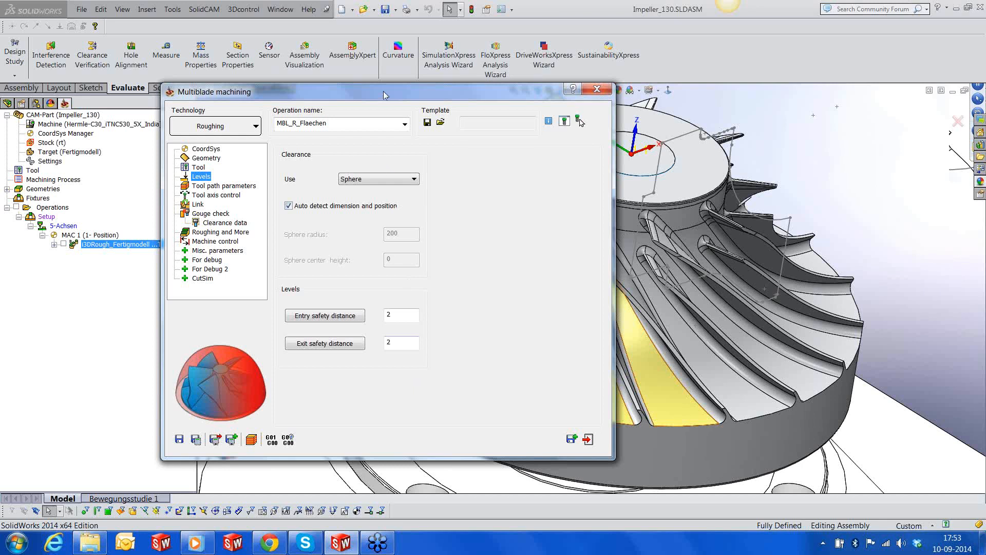
pyautogui.moveTo(384, 94); pyautogui.dragTo(387, 80)
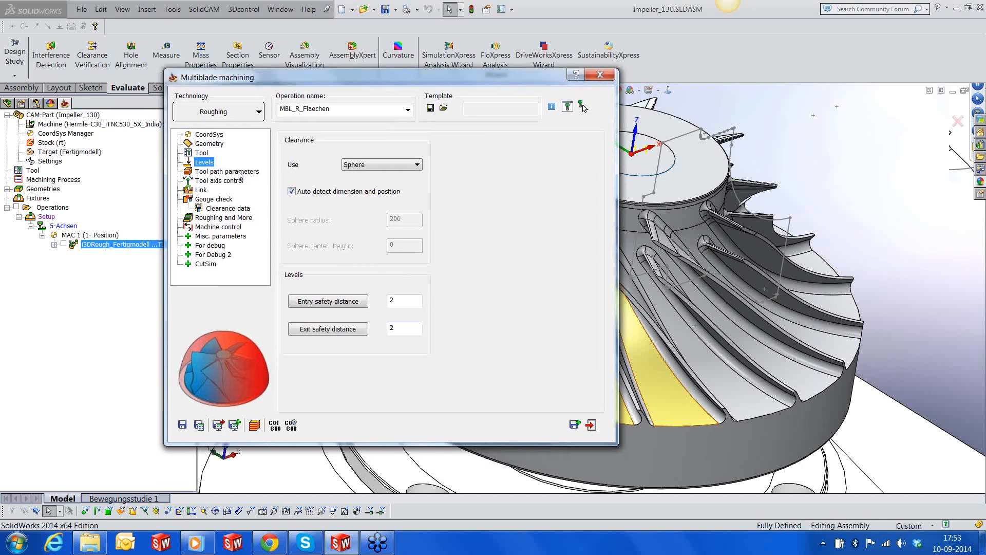
pyautogui.click(211, 171)
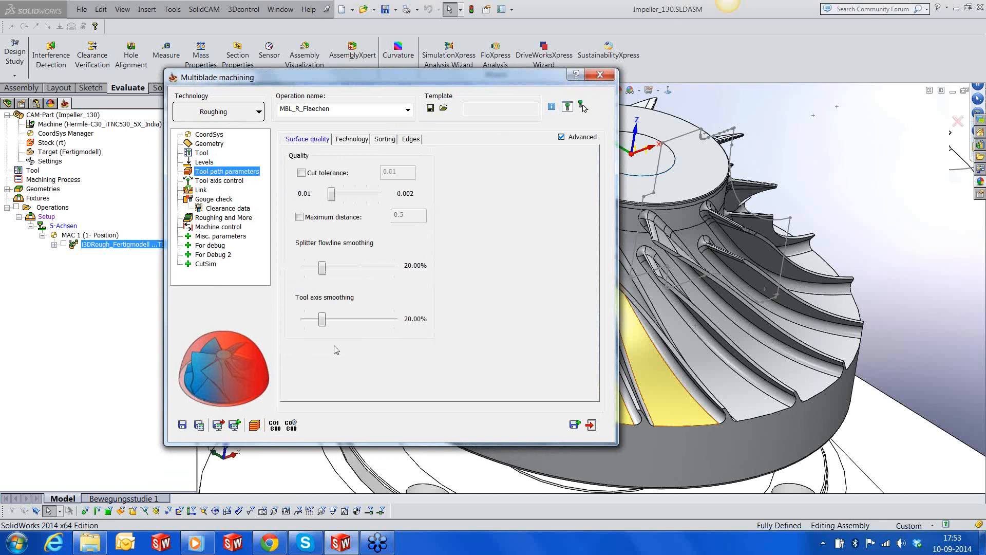
pyautogui.click(352, 140)
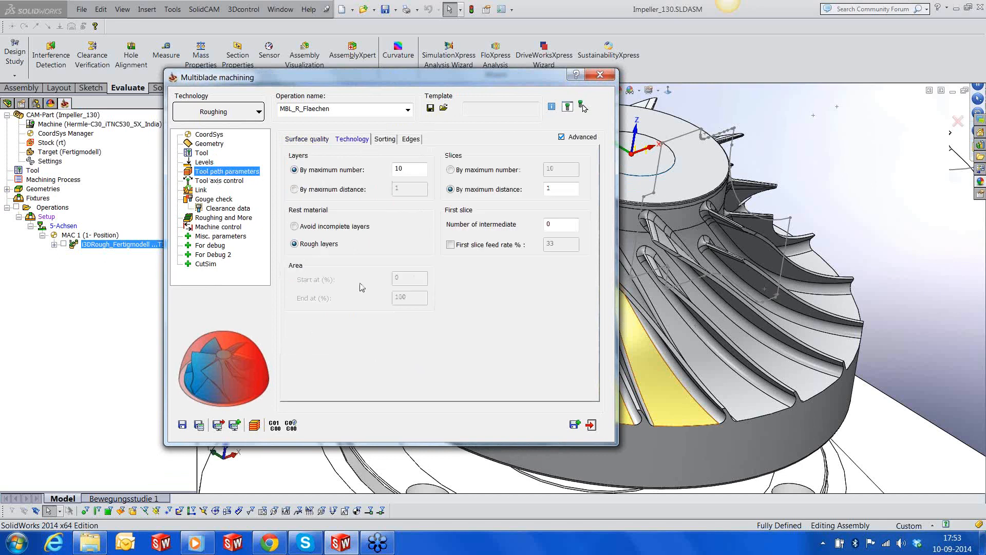
pyautogui.click(401, 170)
pyautogui.doubleClick(400, 171)
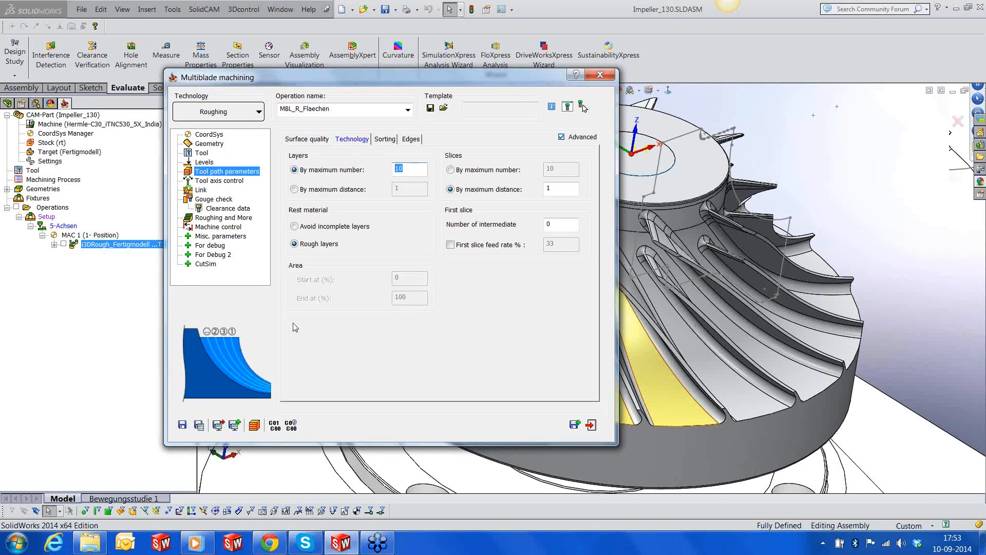
pyautogui.write('15')
pyautogui.click(488, 170)
pyautogui.doubleClick(559, 171)
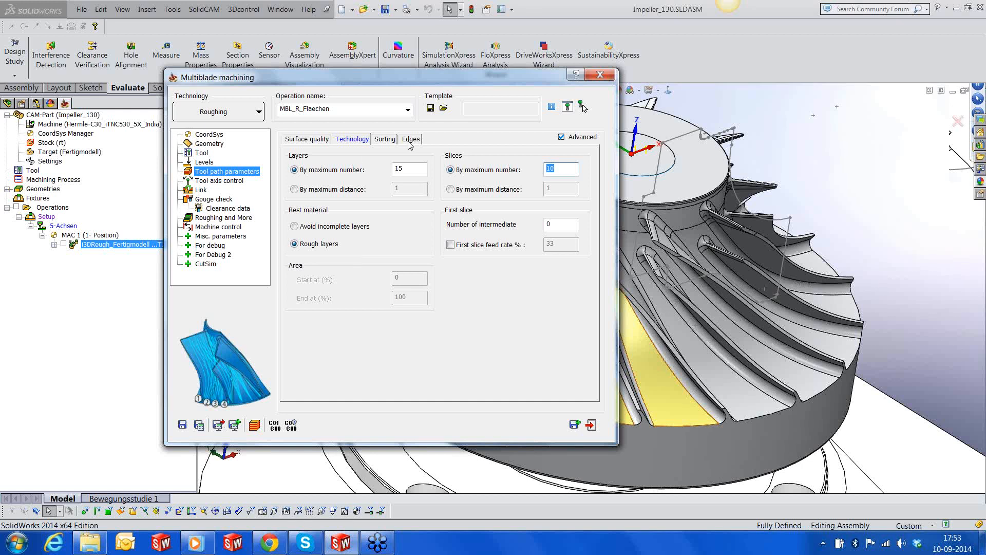
# Step: Set the tool path sorting method to Zigzag, start from leading edge
pyautogui.click(385, 139)
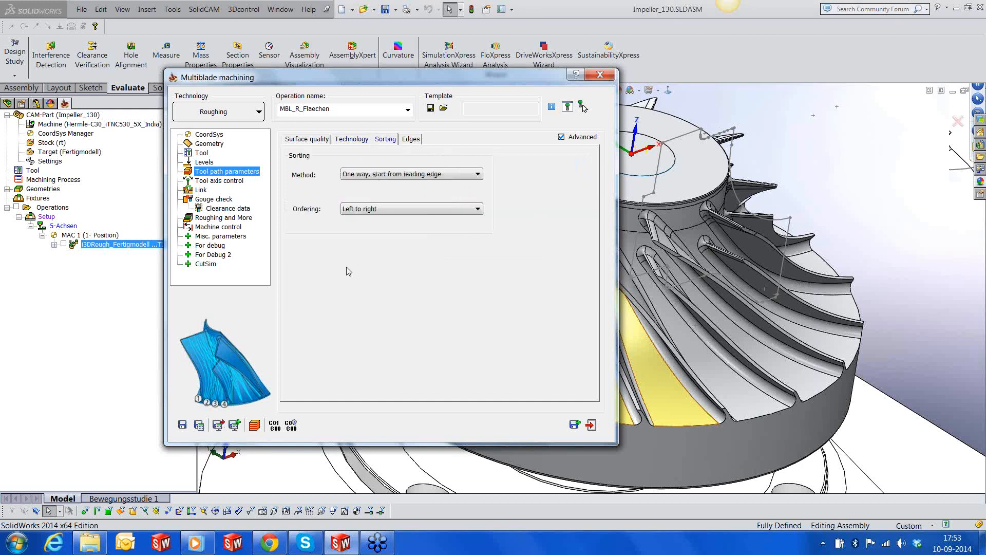
pyautogui.click(341, 174)
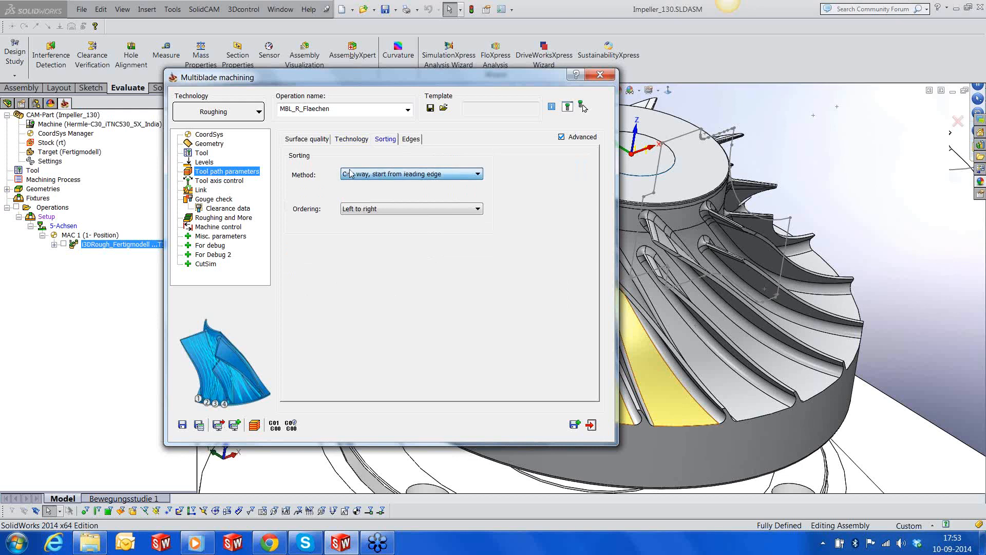
pyautogui.click(349, 201)
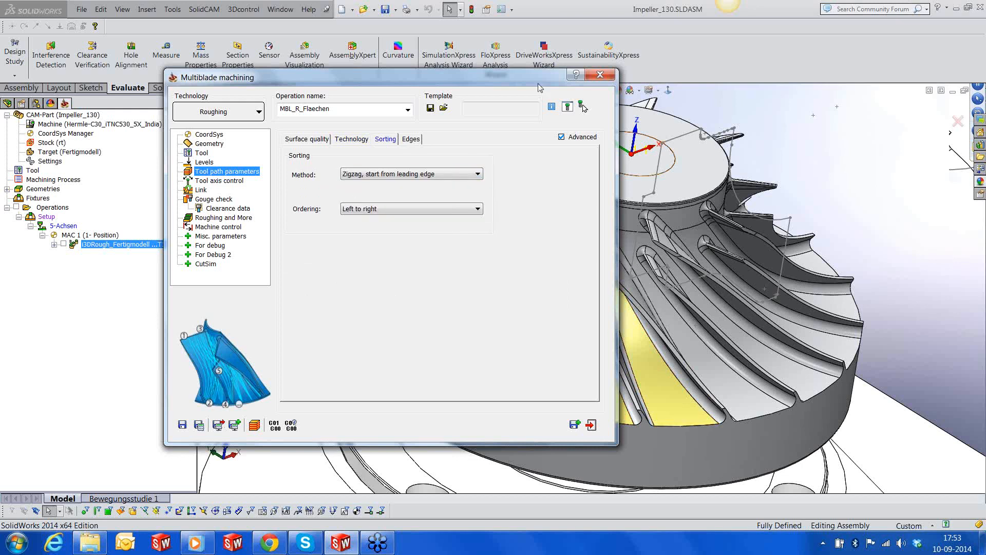
# Step: Examine the blade faces and hub edge of the impeller segment and review the available sorting order options
pyautogui.moveTo(538, 83); pyautogui.dragTo(266, 72)
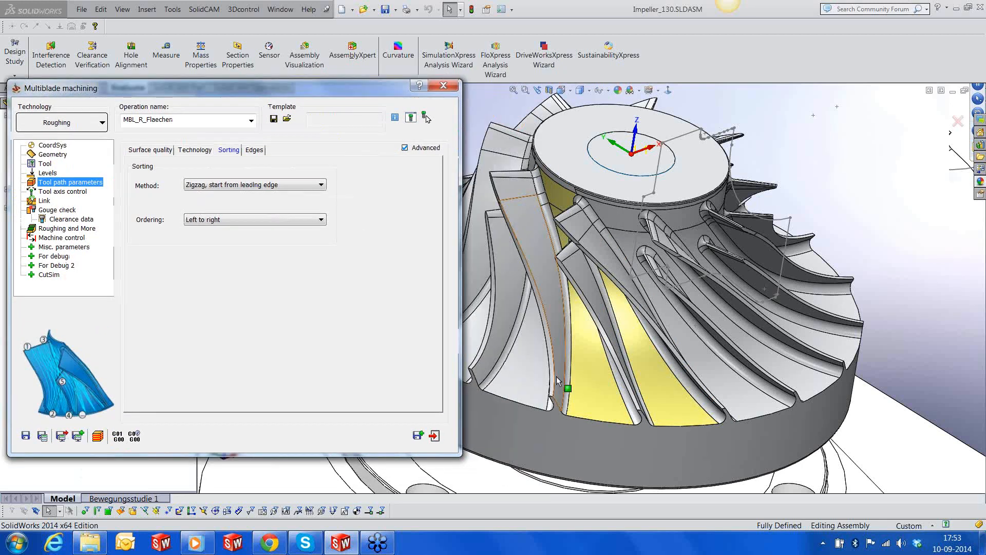
pyautogui.moveTo(557, 380); pyautogui.dragTo(653, 401, button='middle')
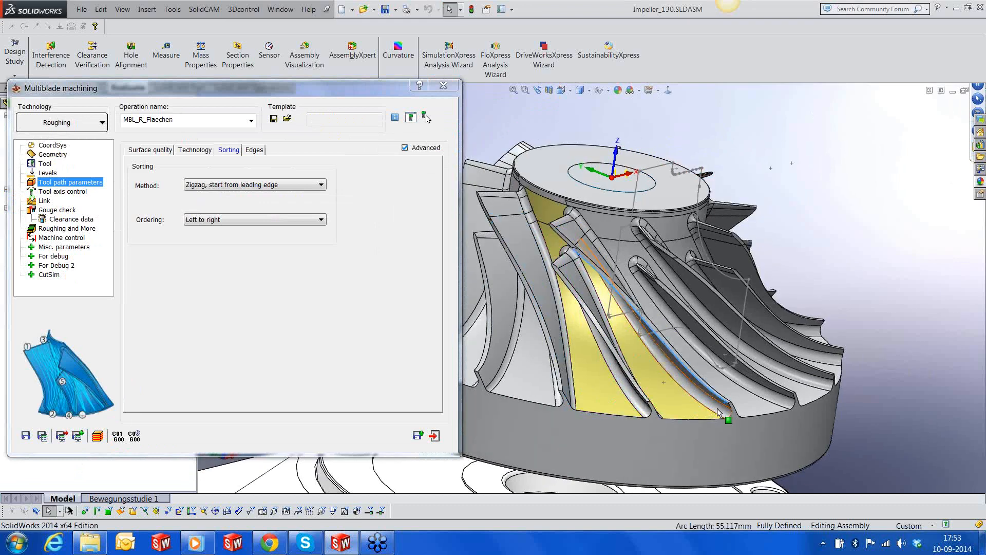
pyautogui.moveTo(718, 411); pyautogui.dragTo(625, 406, button='middle')
pyautogui.click(566, 391)
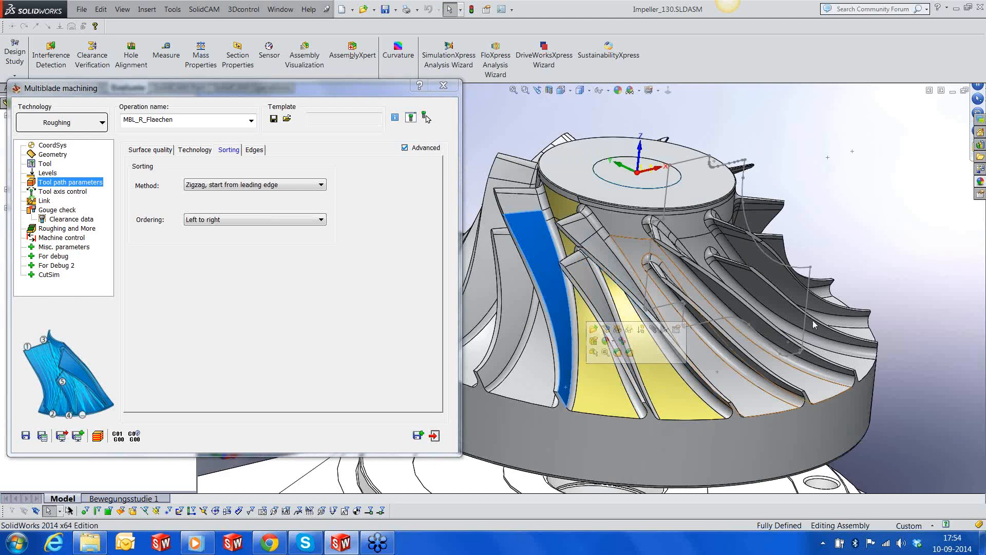
pyautogui.press('Escape')
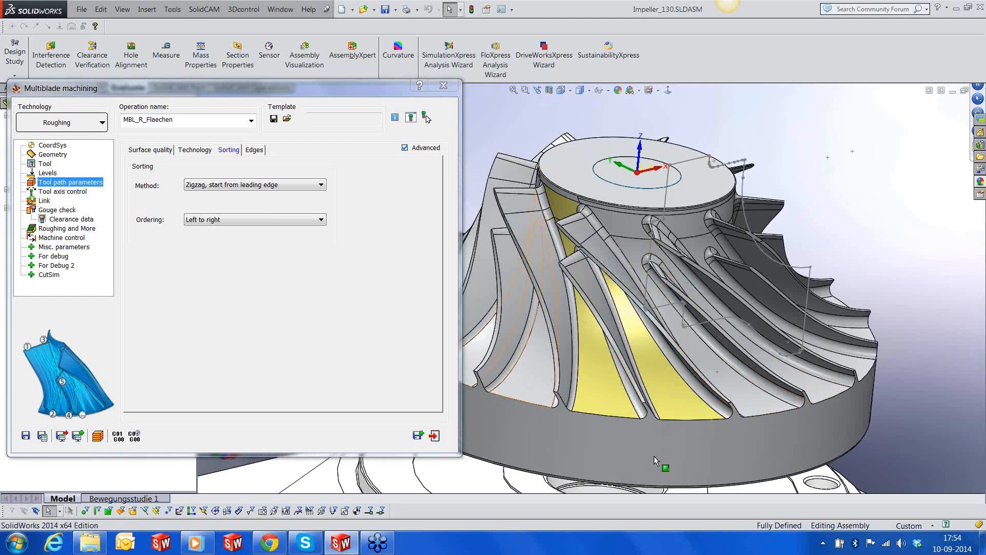
pyautogui.click(631, 419)
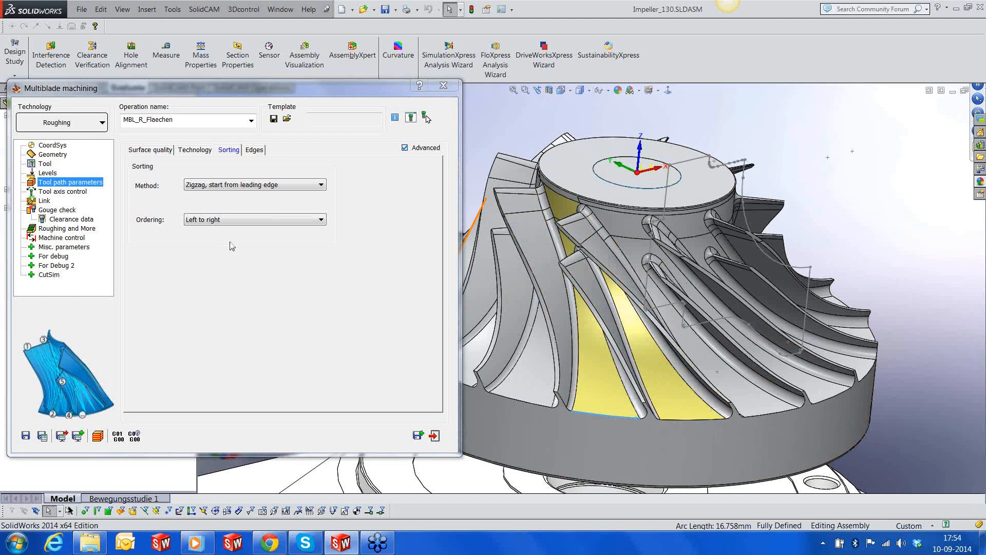
pyautogui.click(230, 220)
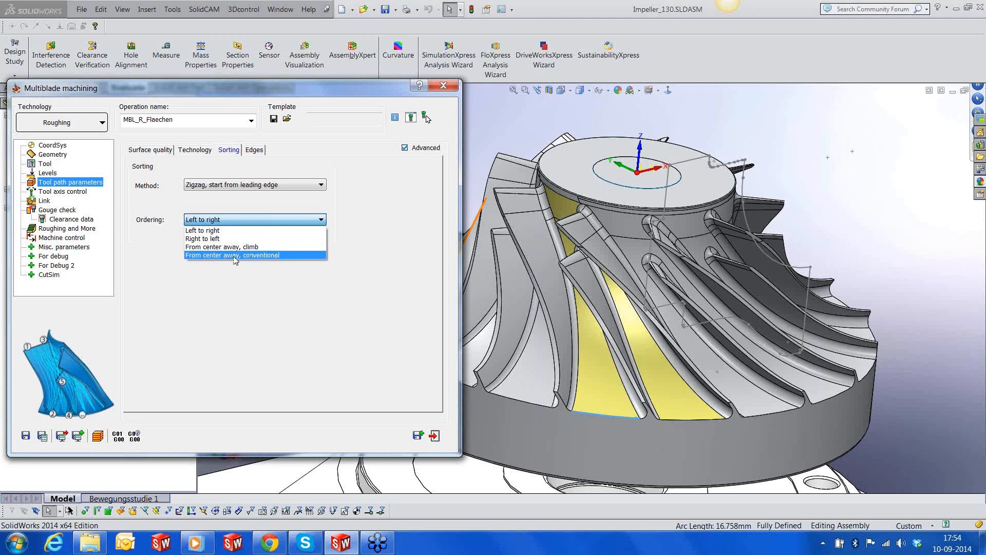
pyautogui.click(238, 307)
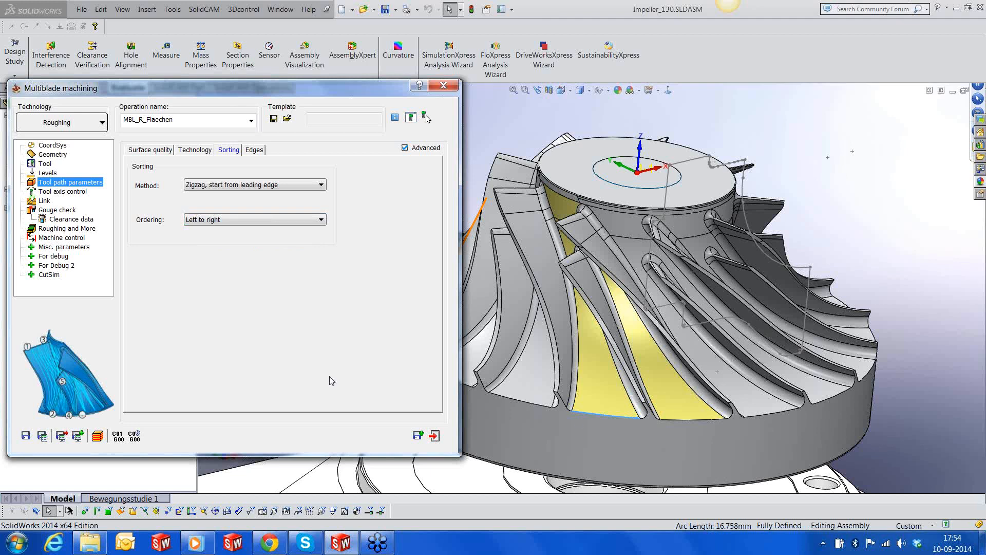
pyautogui.click(565, 395)
# Step: Review the roughing operation's edge, tool axis control, link, gouge check, stock and machine control settings, including the machine angle limit option
pyautogui.click(254, 149)
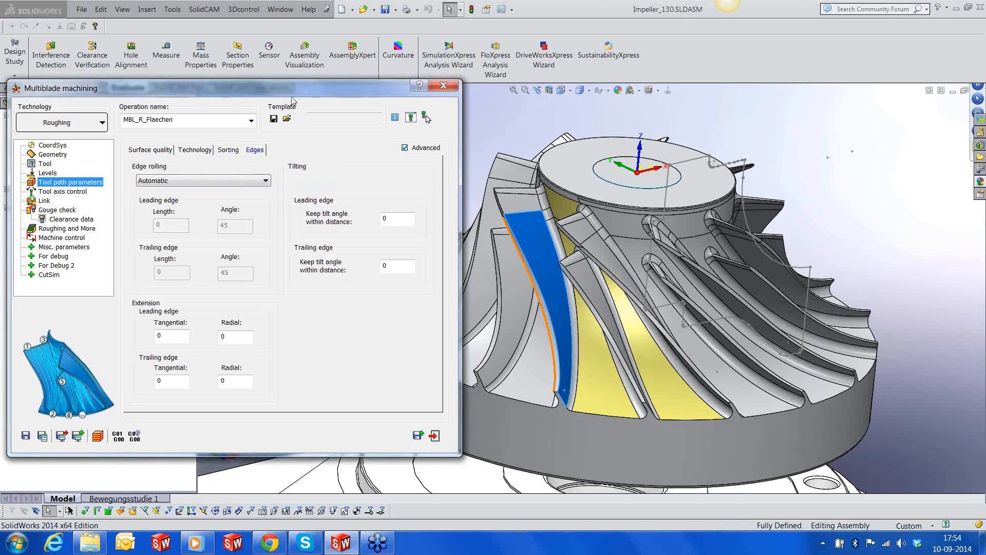
pyautogui.moveTo(292, 99); pyautogui.dragTo(395, 91)
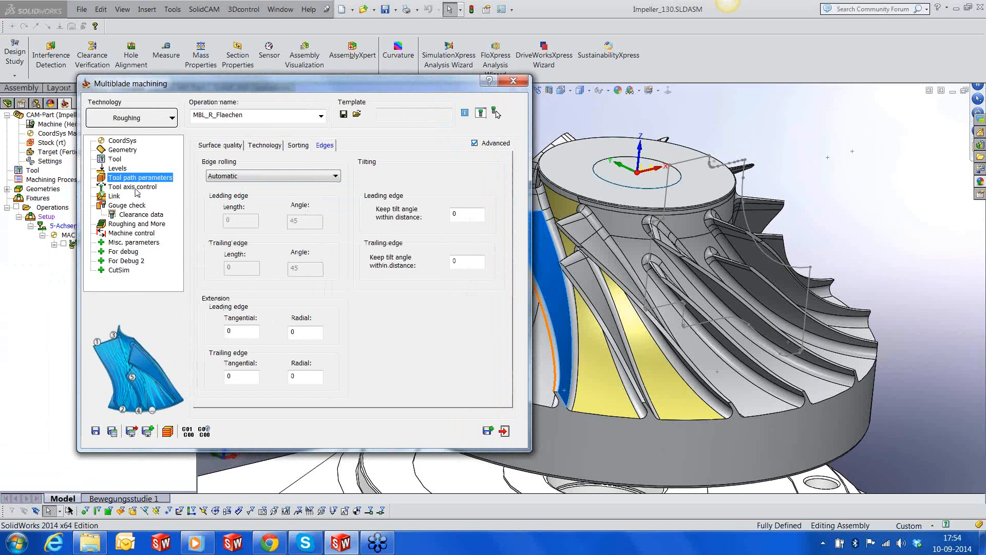
pyautogui.click(135, 188)
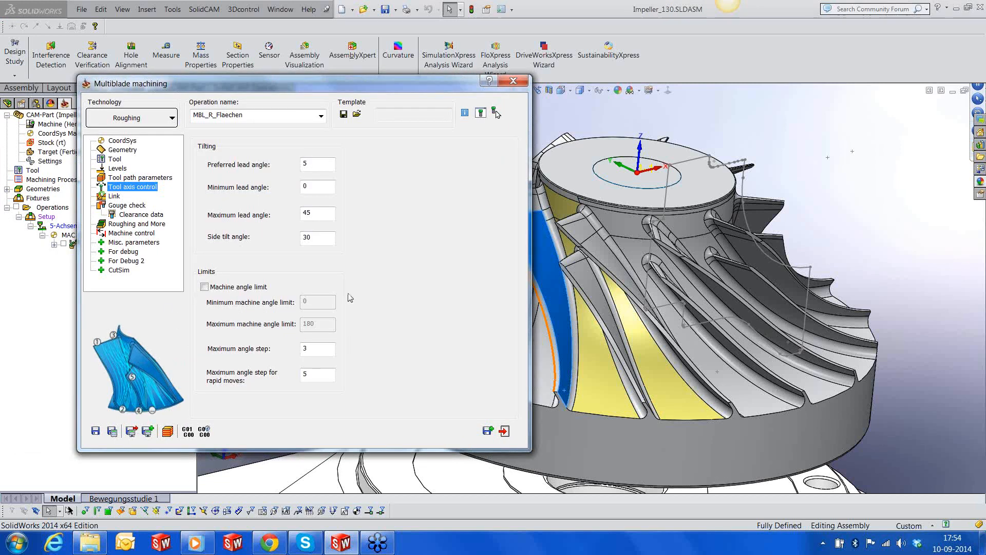
pyautogui.click(205, 287)
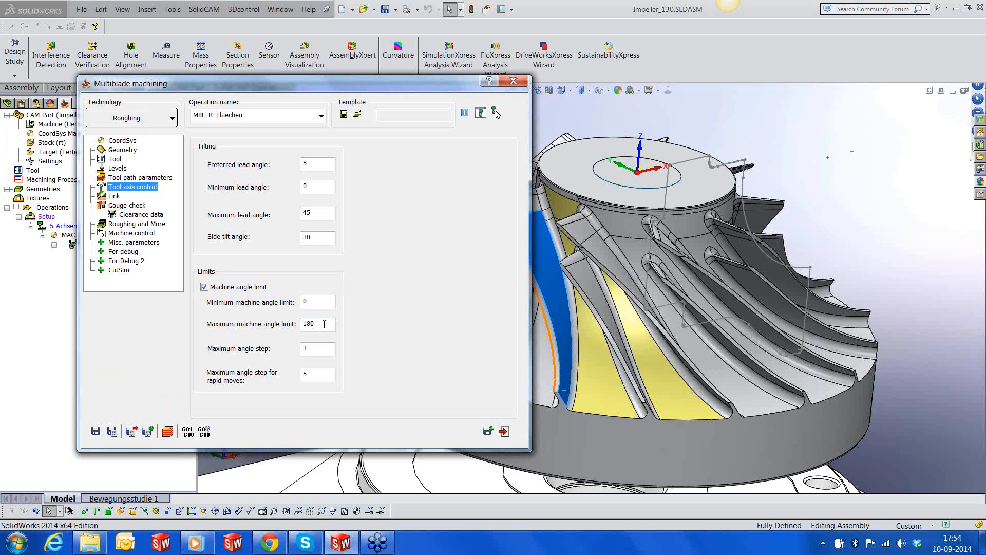
pyautogui.click(204, 287)
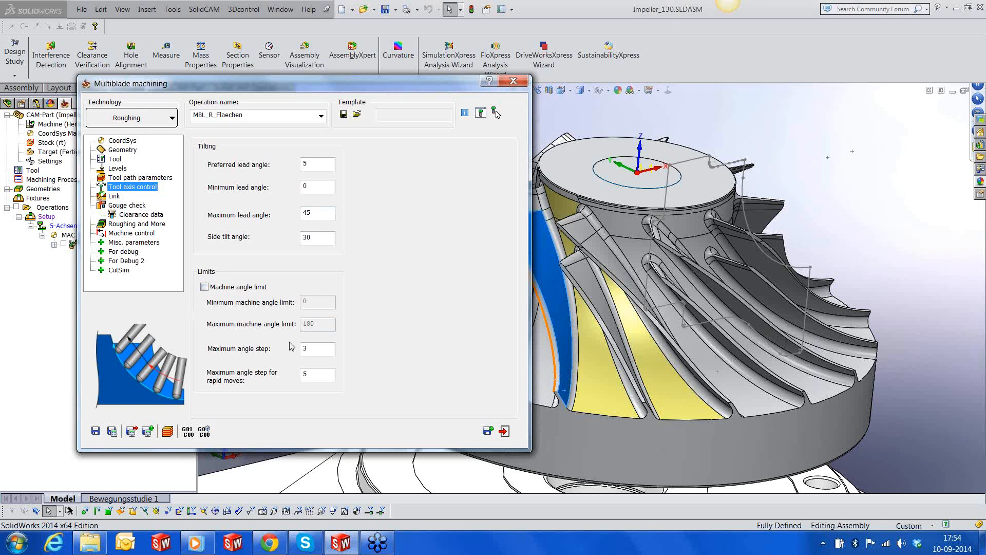
pyautogui.click(115, 196)
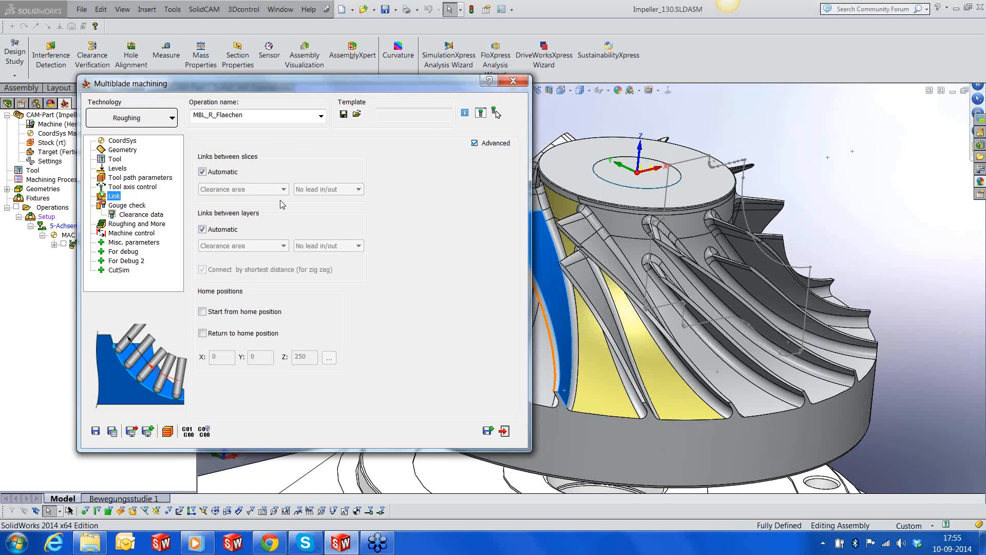
pyautogui.click(132, 206)
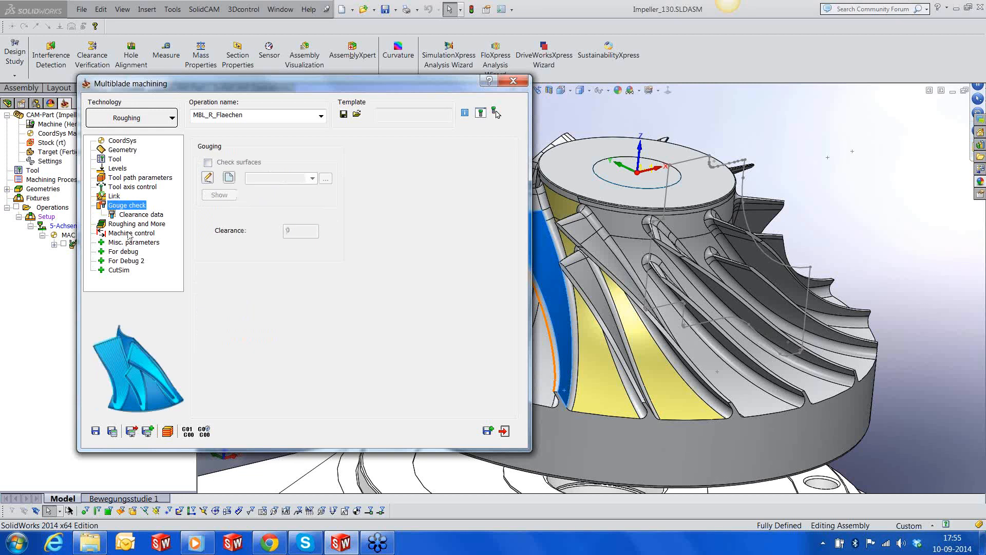
pyautogui.click(131, 225)
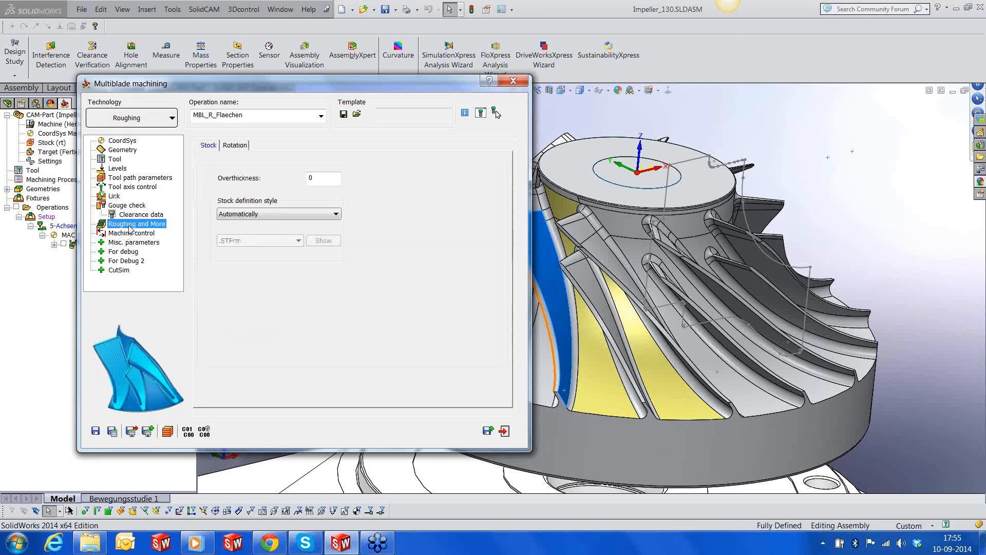
pyautogui.click(131, 234)
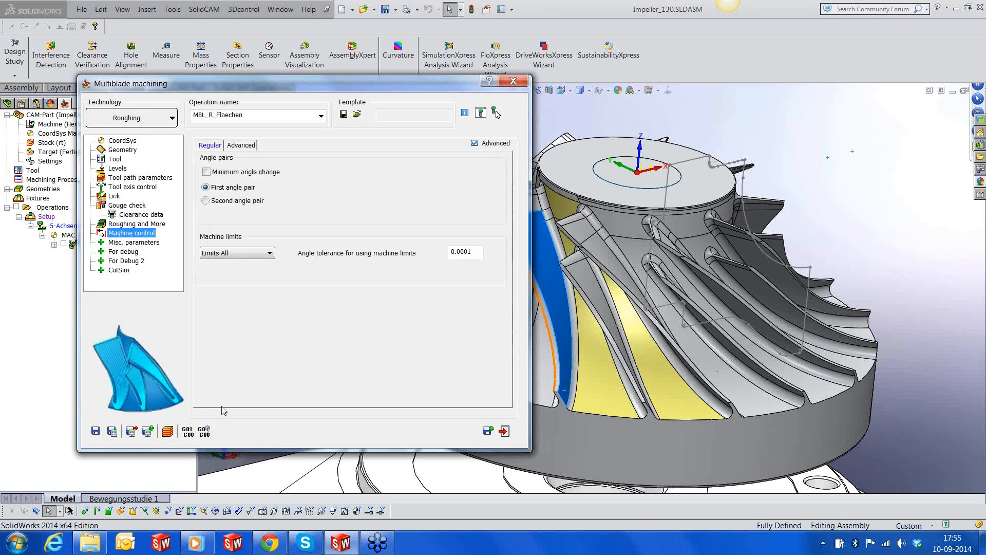
# Step: Save the MBL_R_Flaechen roughing operation, close its definition and calculate its tool path
pyautogui.click(111, 431)
pyautogui.click(510, 434)
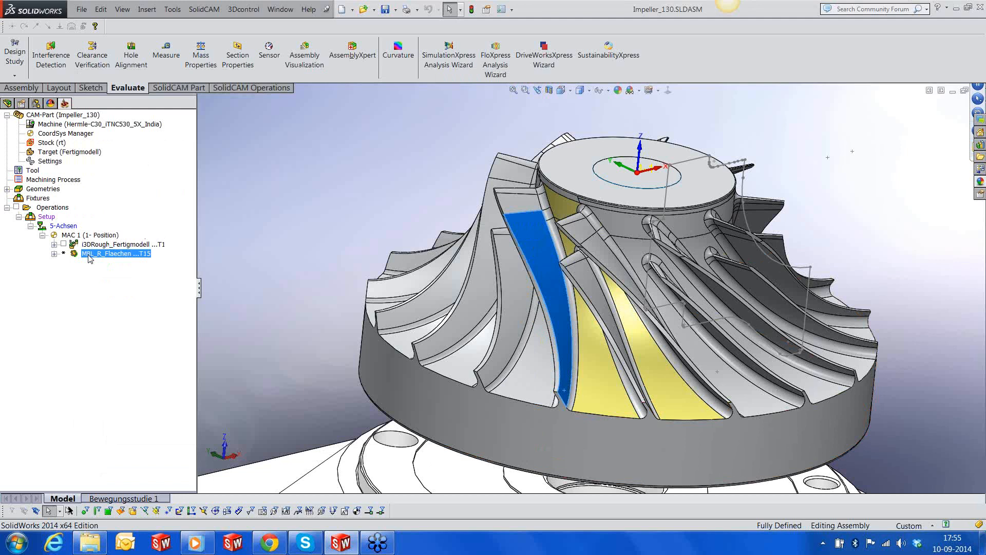
pyautogui.rightClick(90, 258)
pyautogui.click(119, 111)
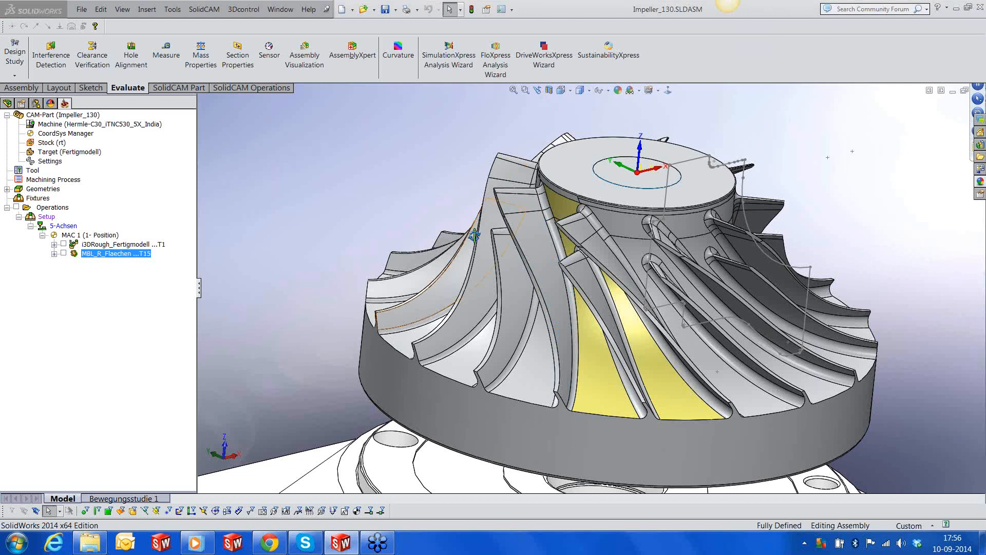
# Step: Show the MBL_R_Flaechen tool path on the impeller and examine its cutting passes and the links near the blades' leading edges
pyautogui.moveTo(473, 236); pyautogui.dragTo(464, 259, button='middle')
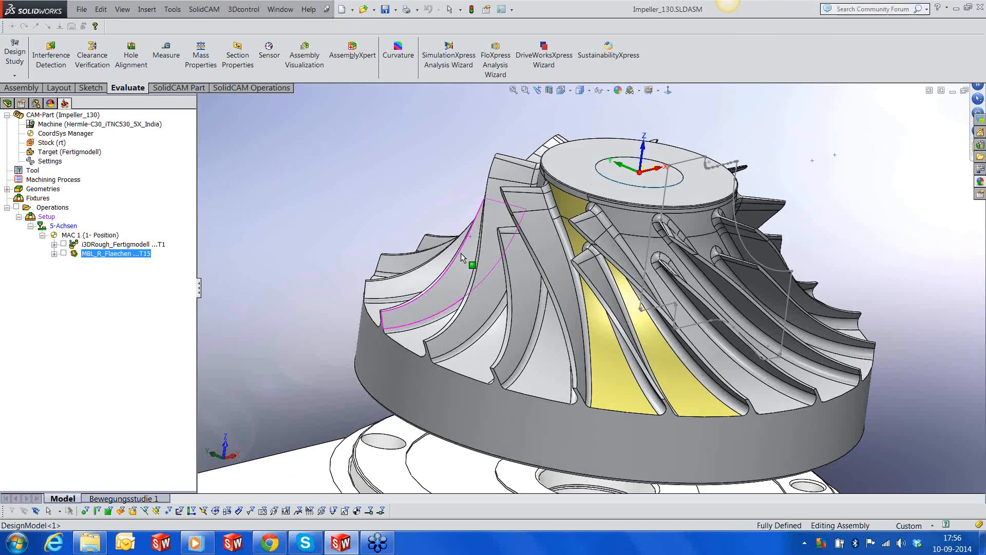
pyautogui.click(63, 254)
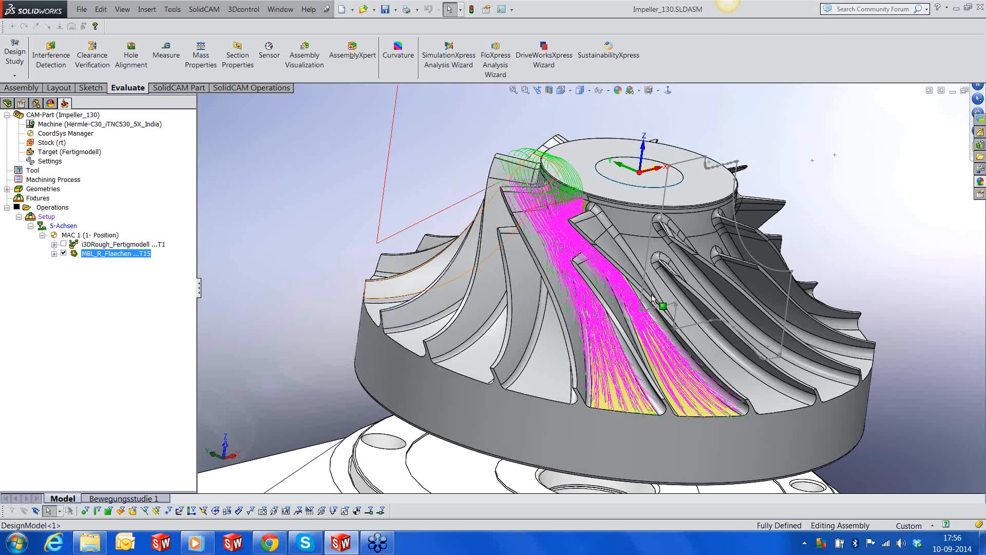
pyautogui.moveTo(651, 298); pyautogui.dragTo(546, 267, button='middle')
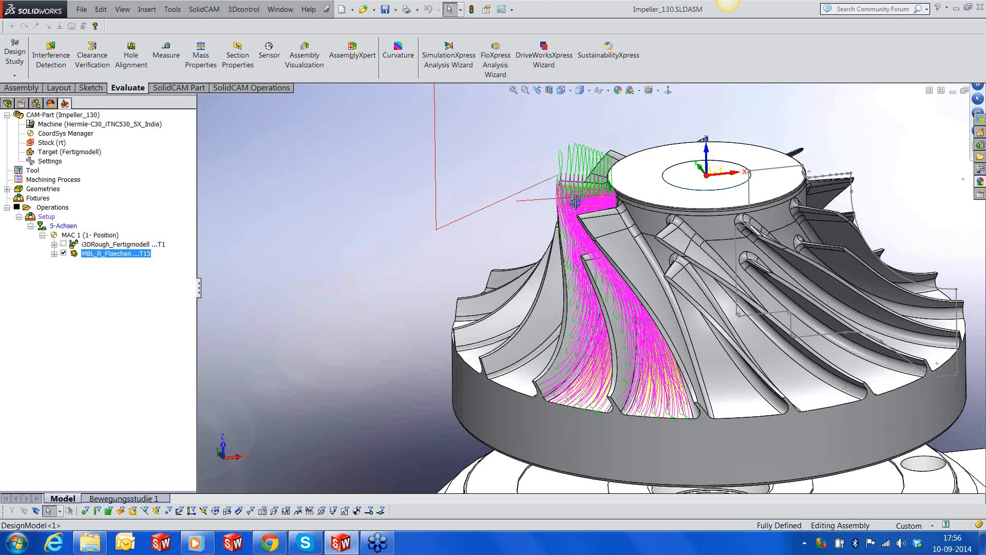
pyautogui.moveTo(576, 203); pyautogui.dragTo(576, 205, button='middle')
pyautogui.scroll(-5, 575, 205)
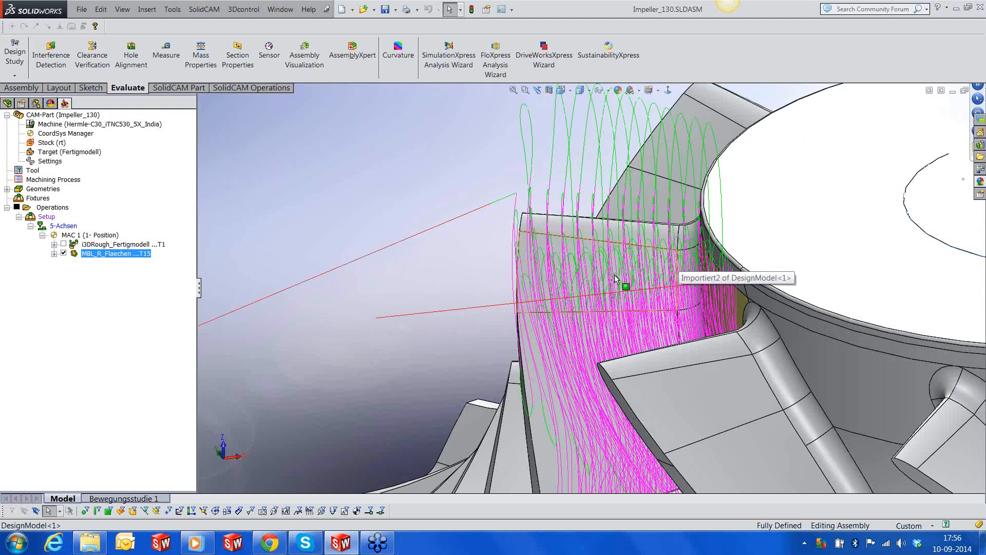
pyautogui.scroll(2, 616, 280)
pyautogui.scroll(5, 617, 280)
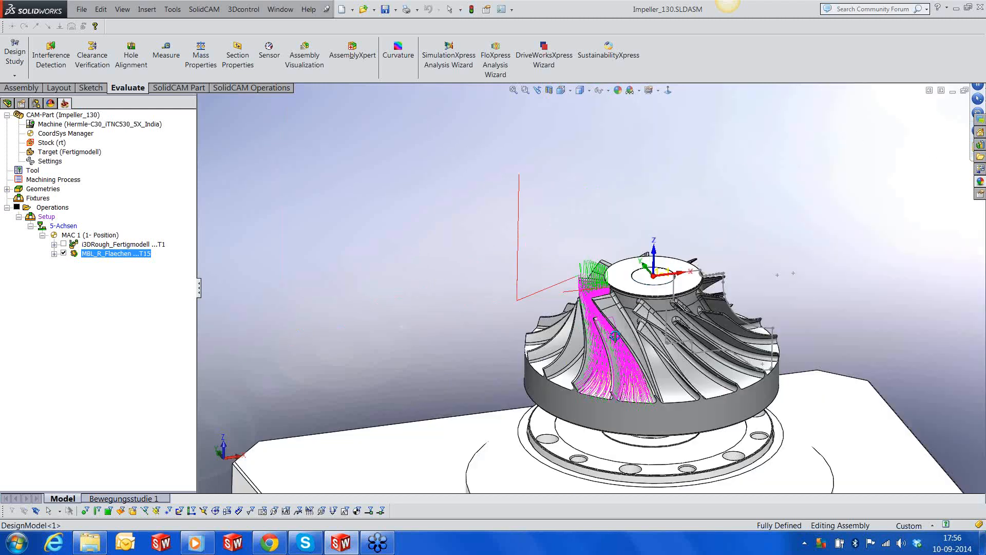
# Step: Run the SolidVerify simulation of the MBL_R_Flaechen operation and decline further clash monitoring
pyautogui.rightClick(118, 253)
pyautogui.click(149, 192)
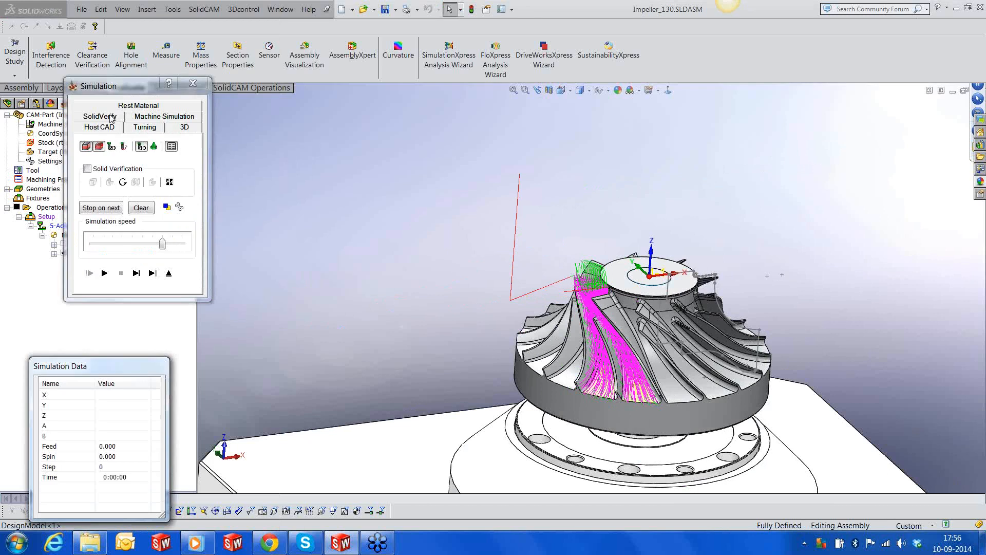
pyautogui.click(100, 117)
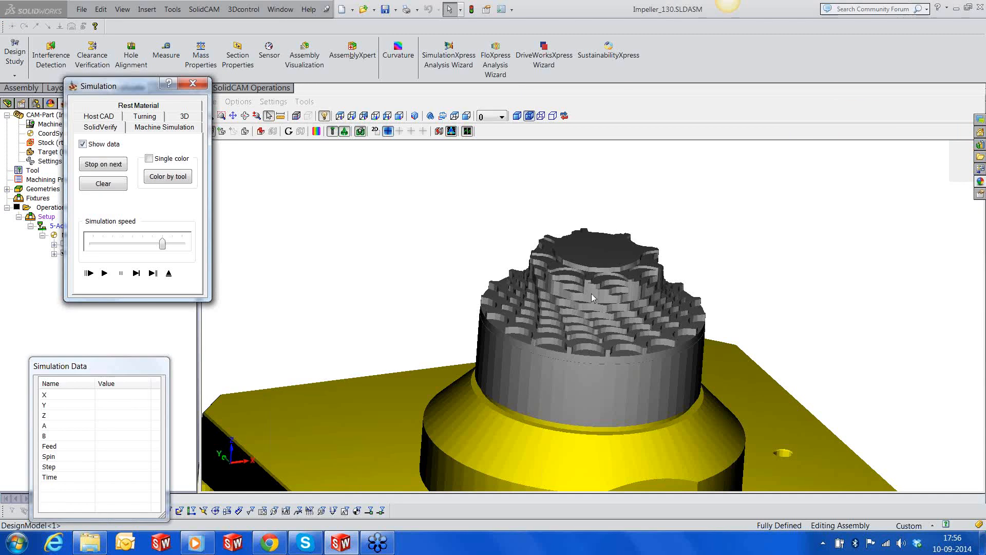
pyautogui.moveTo(591, 294); pyautogui.dragTo(589, 304, button='middle')
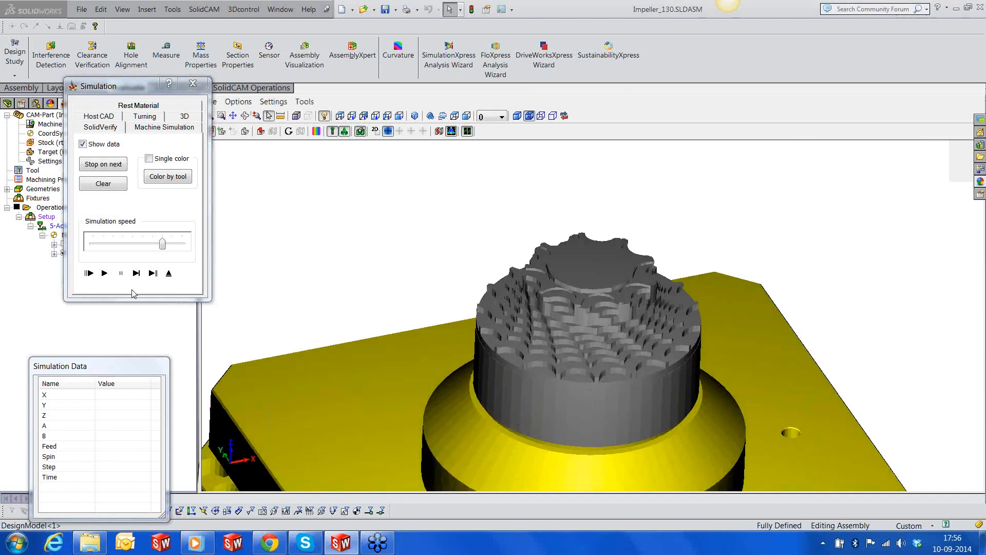
pyautogui.click(105, 276)
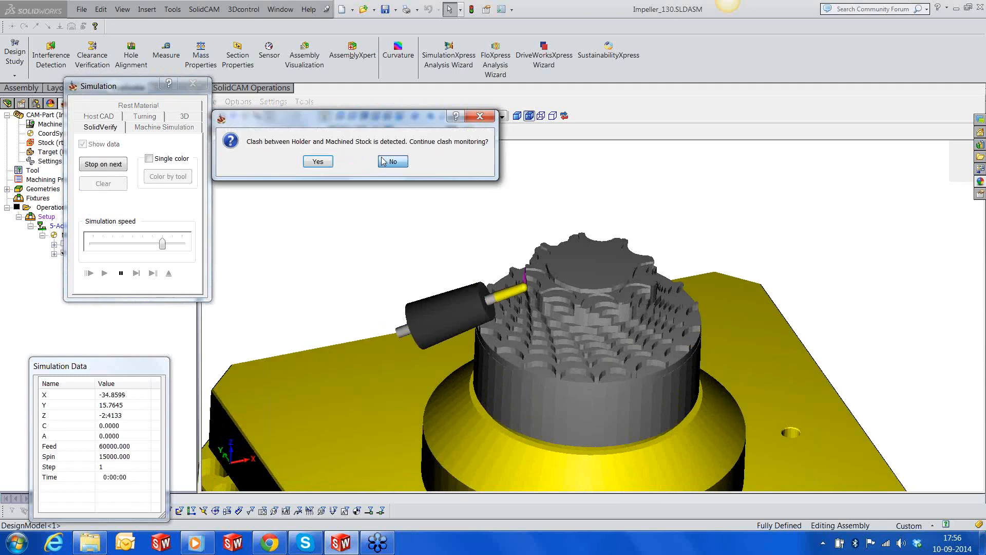
pyautogui.click(389, 161)
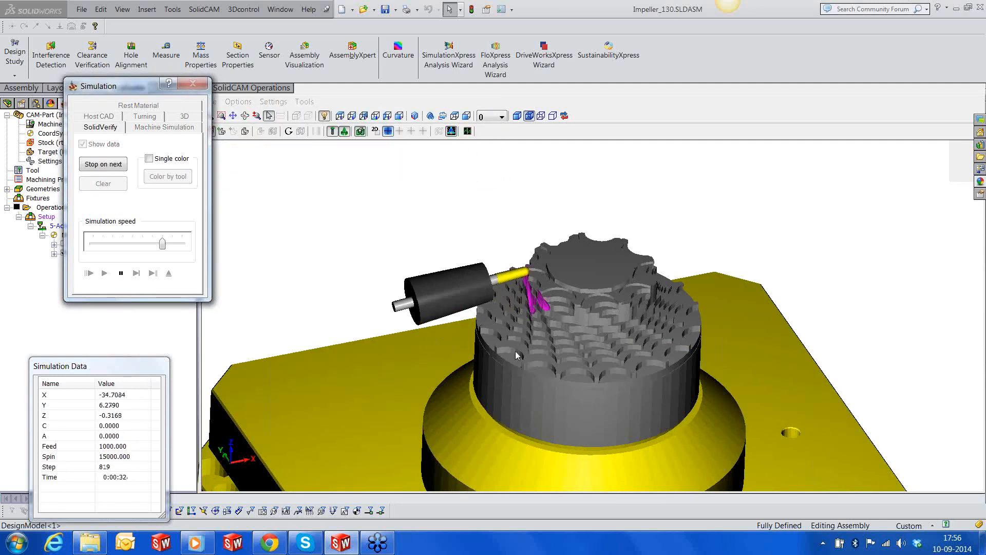
# Step: Examine the material removal between the blades in the running simulation and close the simulation
pyautogui.moveTo(517, 354); pyautogui.dragTo(591, 422, button='middle')
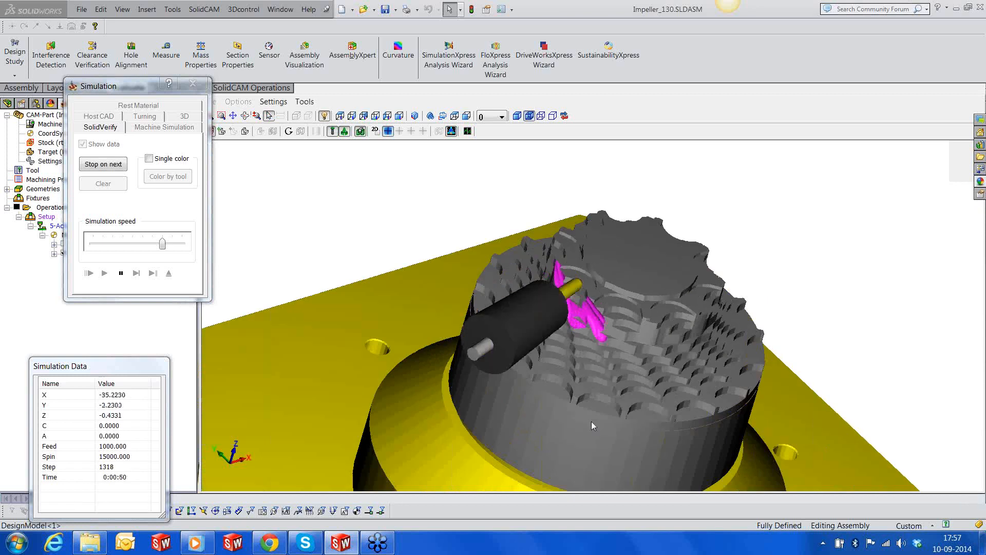
pyautogui.scroll(3, 591, 422)
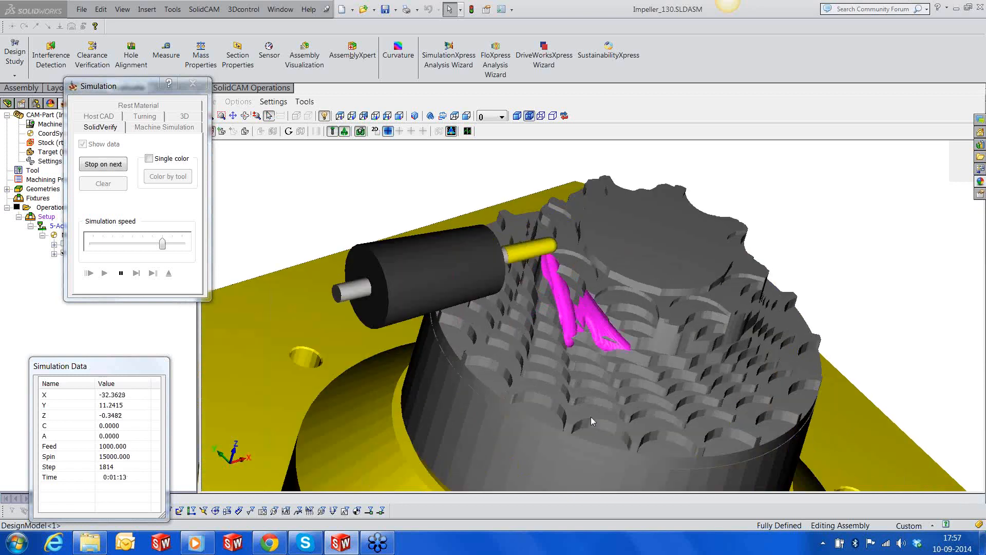
pyautogui.keyDown('ctrl'); pyautogui.moveTo(590, 417); pyautogui.dragTo(568, 380, button='middle'); pyautogui.keyUp('ctrl')
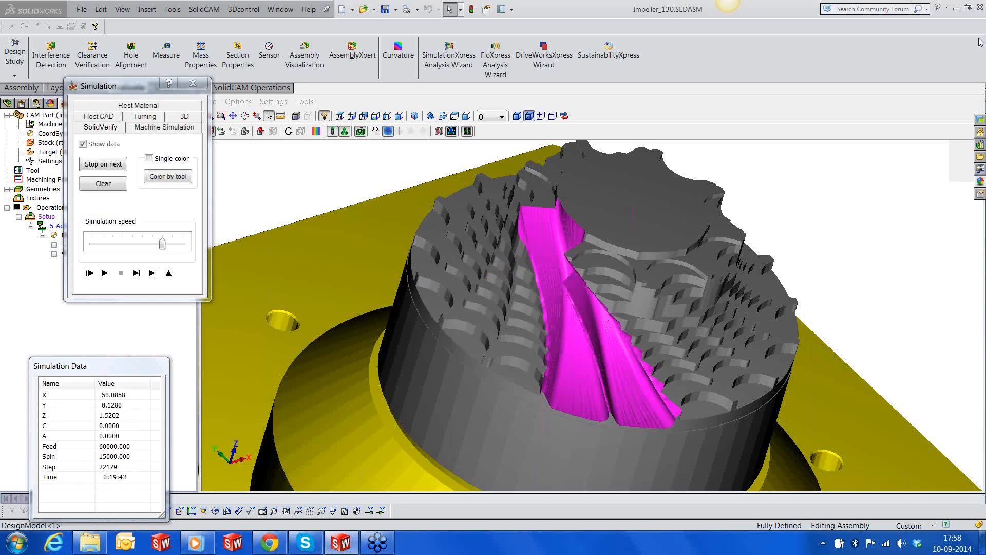
pyautogui.moveTo(683, 350); pyautogui.dragTo(781, 239, button='middle')
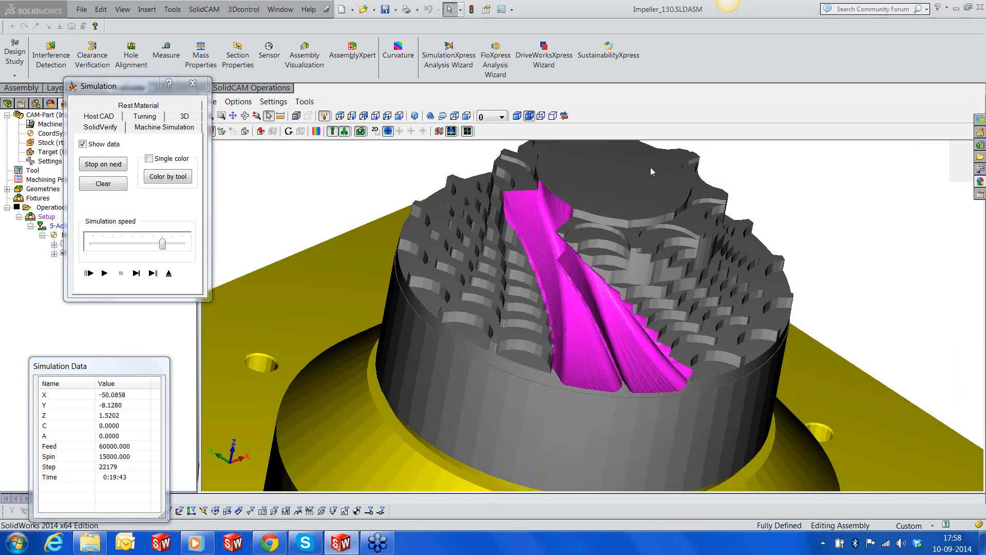
pyautogui.click(168, 274)
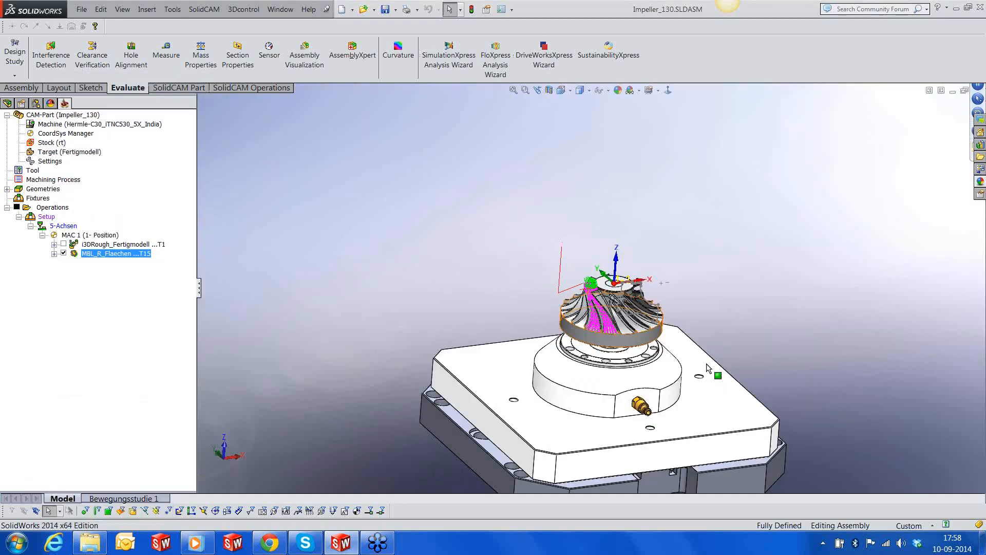
# Step: Hide the roughing tool path and add a new Multiblade milling operation using the Blade Finishing technology
pyautogui.scroll(-3, 616, 336)
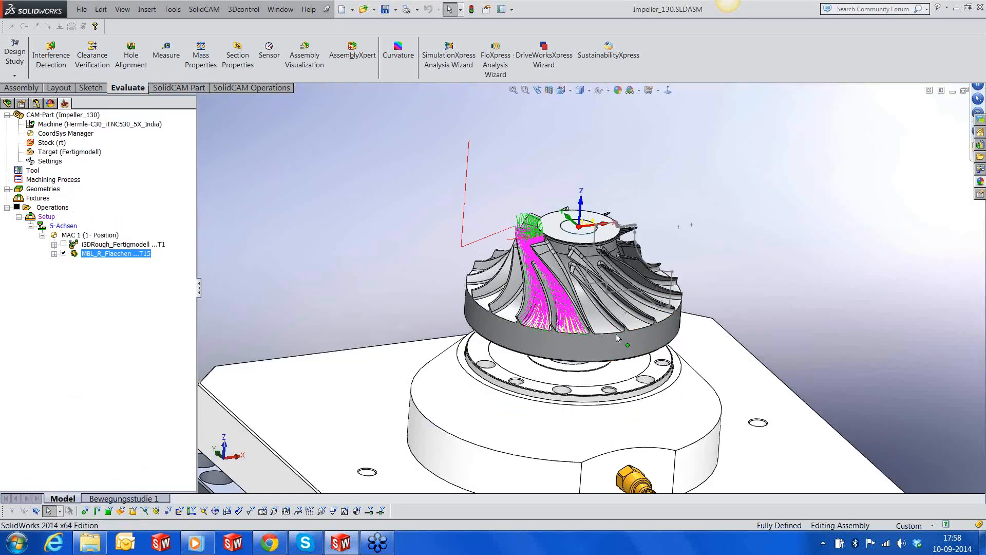
pyautogui.scroll(-2, 615, 334)
pyautogui.rightClick(103, 254)
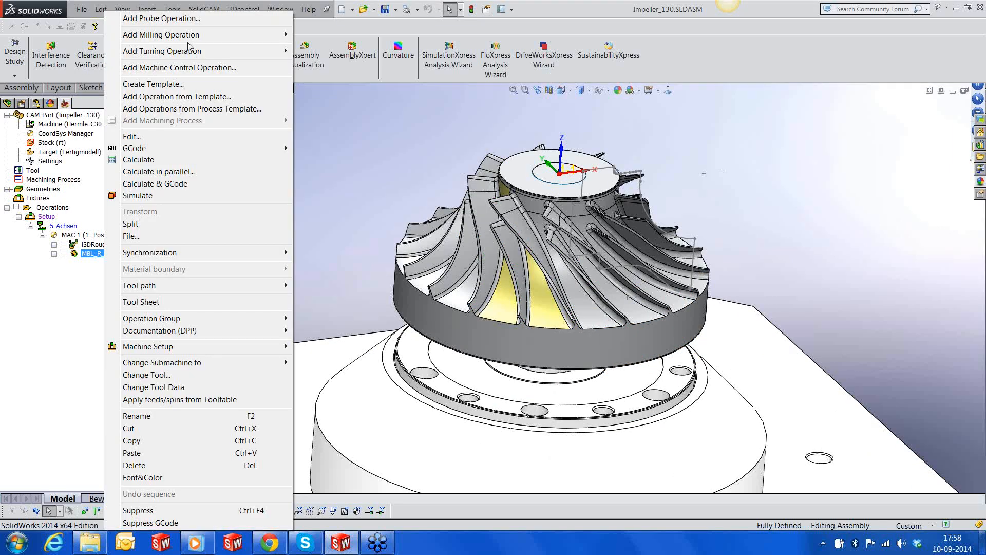
pyautogui.moveTo(161, 34)
pyautogui.click(324, 388)
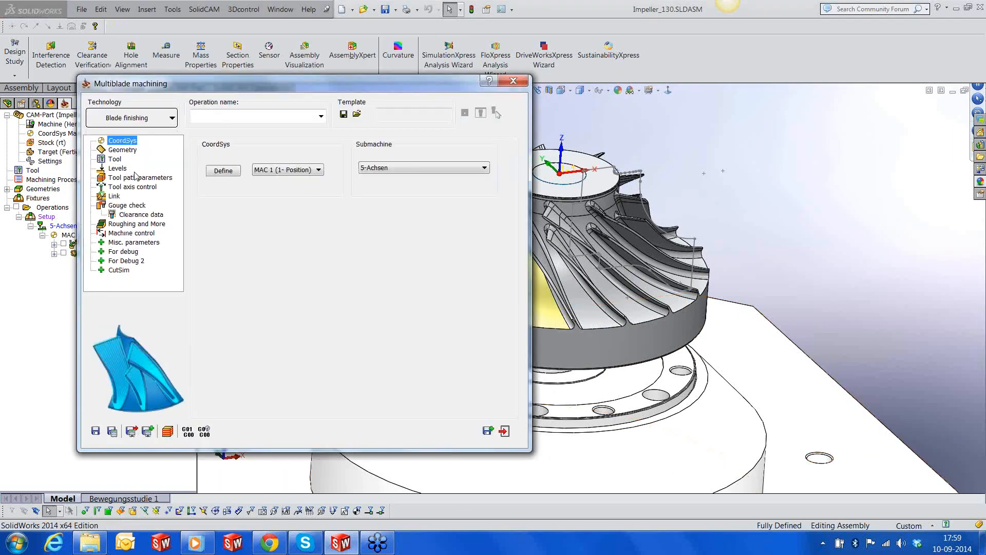
pyautogui.click(175, 121)
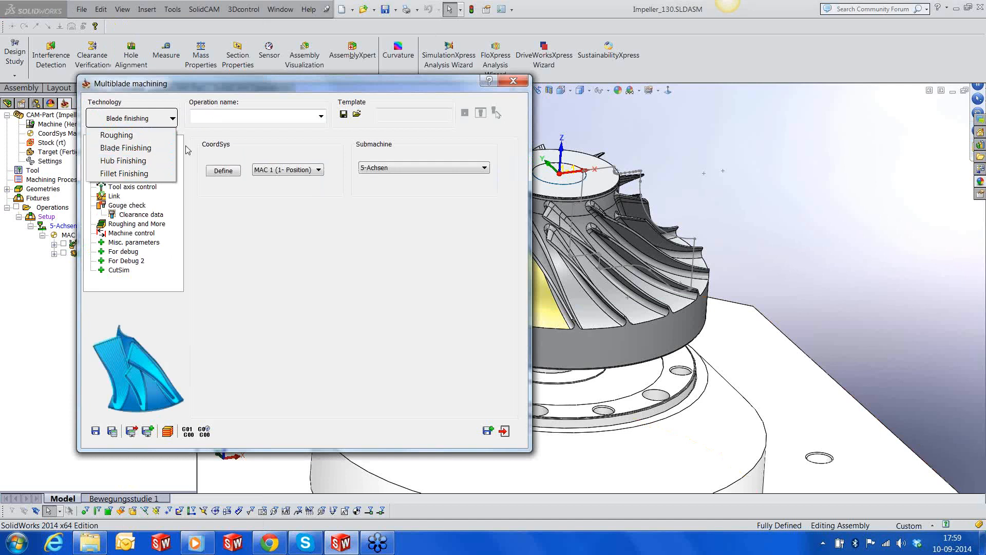
pyautogui.click(148, 148)
# Step: Set the geometry strategy to Offset between Hub and Shroud and assign Flaechen11 as the blades, splitters and fillets geometry
pyautogui.click(123, 150)
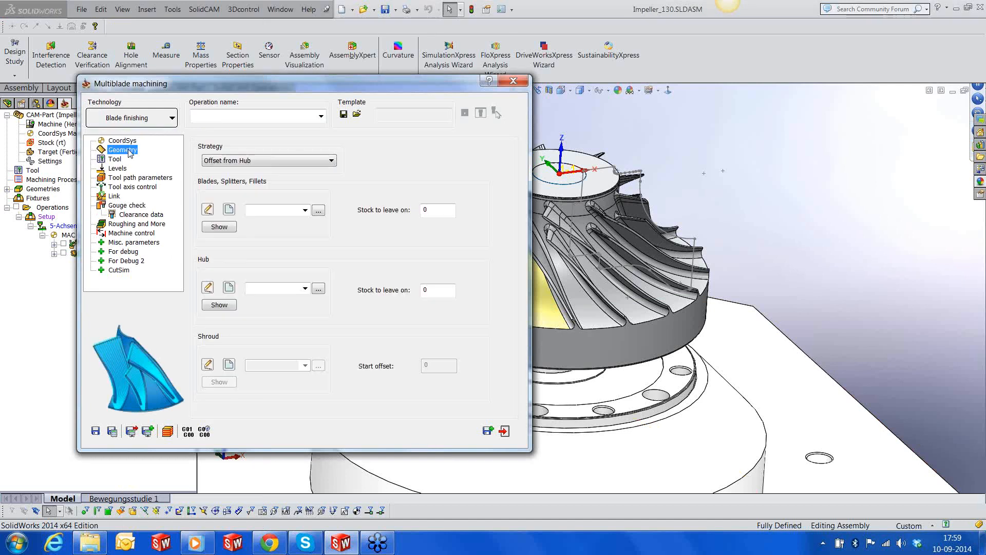
pyautogui.click(240, 161)
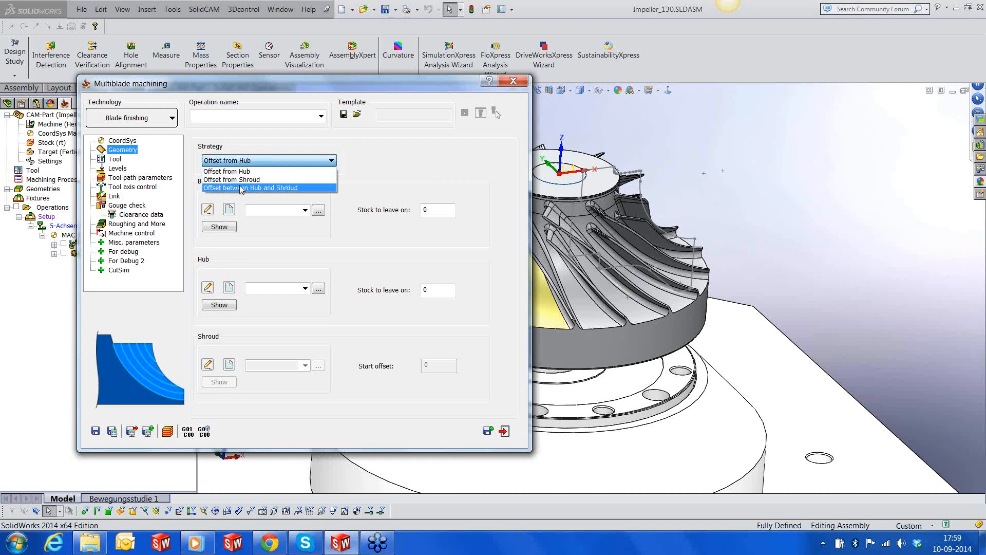
pyautogui.click(242, 187)
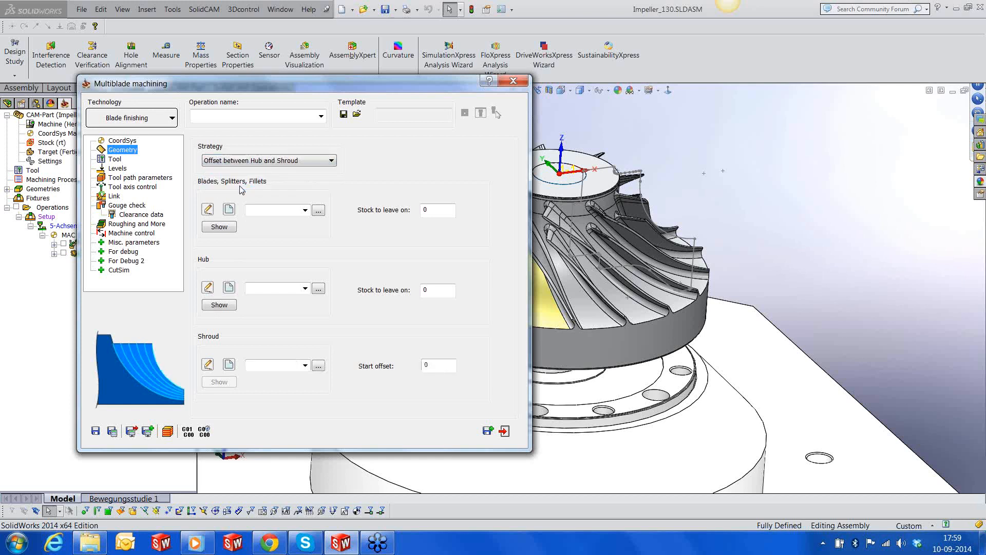
pyautogui.click(305, 210)
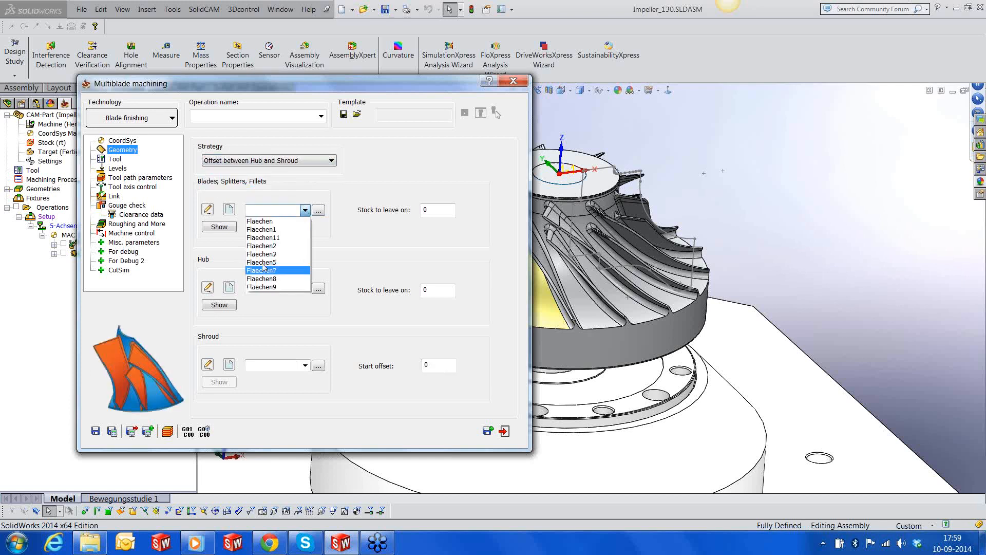
pyautogui.click(273, 237)
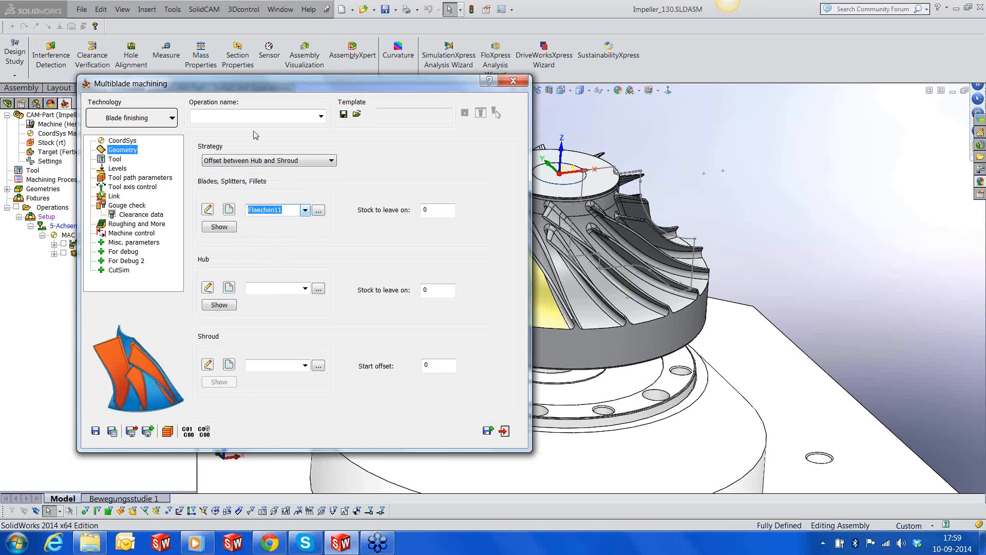
# Step: Browse the stored geometries and assign Flaechen3 as the blades, splitters and fillets geometry in place of Flaechen11
pyautogui.moveTo(334, 84); pyautogui.dragTo(213, 157)
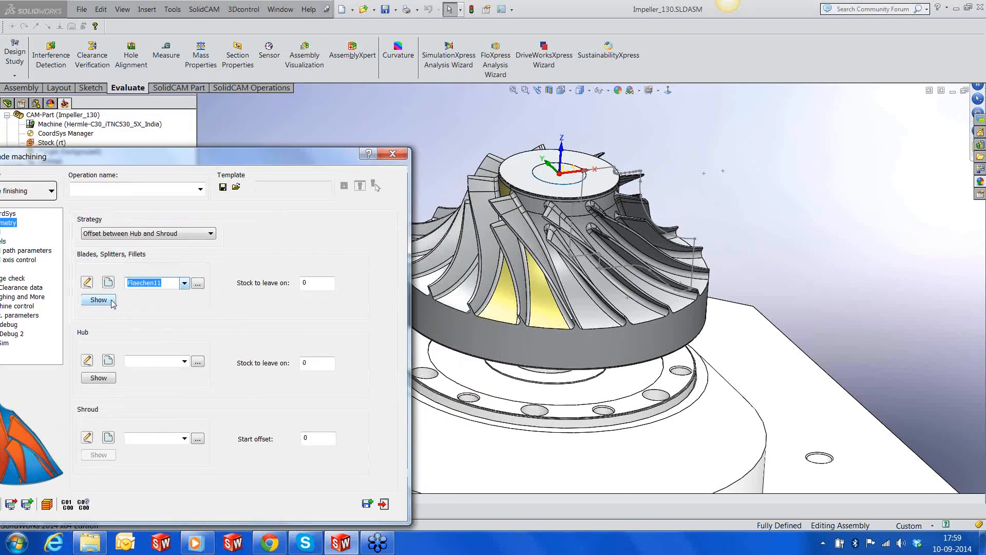
pyautogui.click(111, 301)
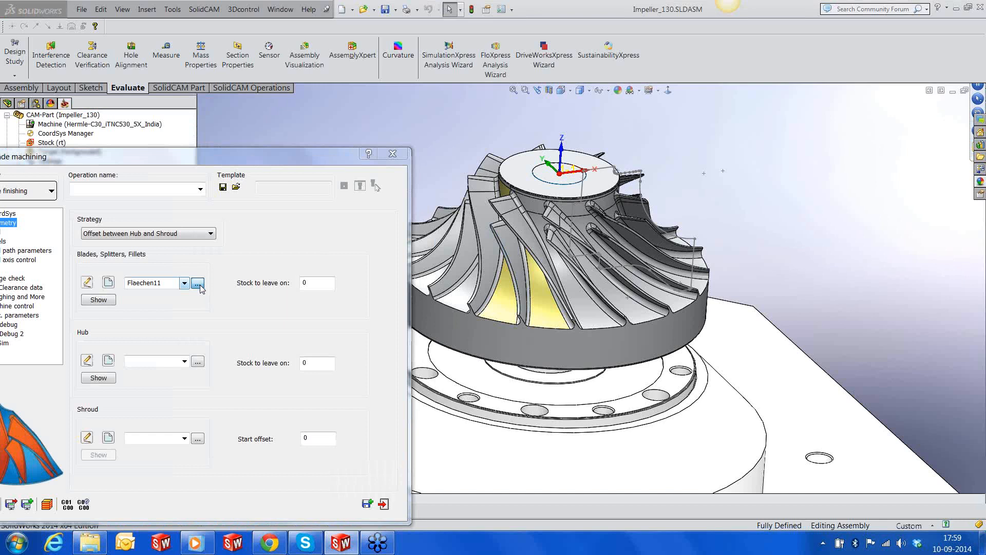
pyautogui.click(198, 285)
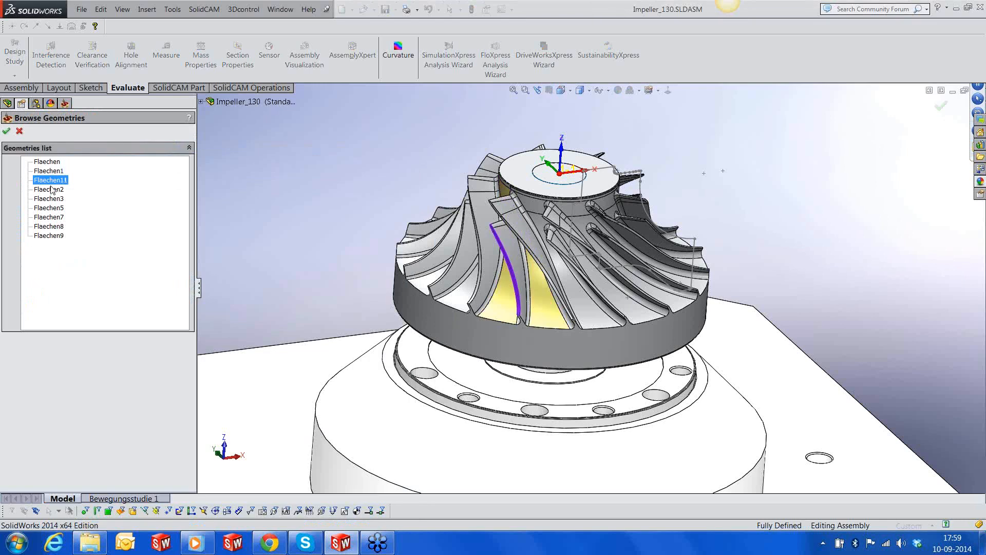
pyautogui.click(51, 189)
pyautogui.click(52, 198)
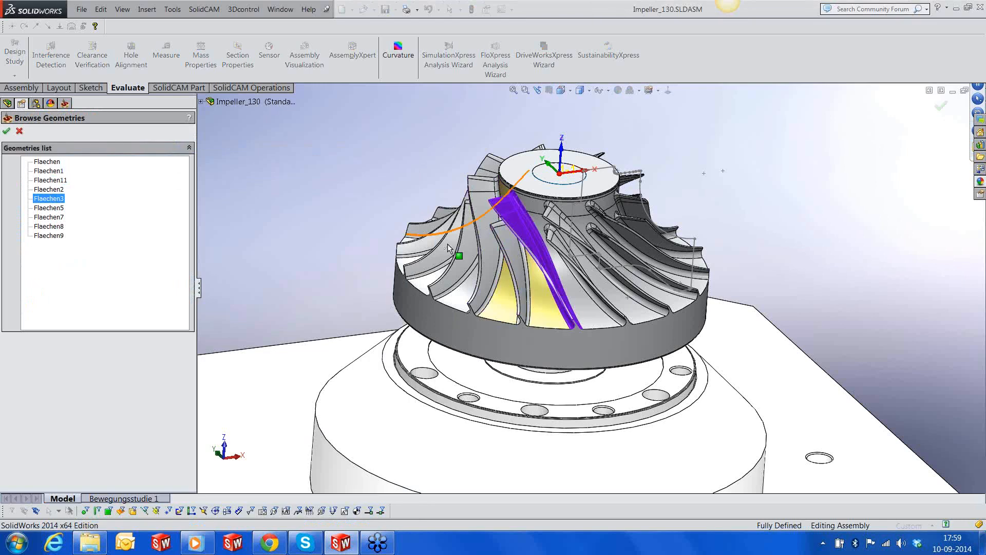
pyautogui.click(564, 262)
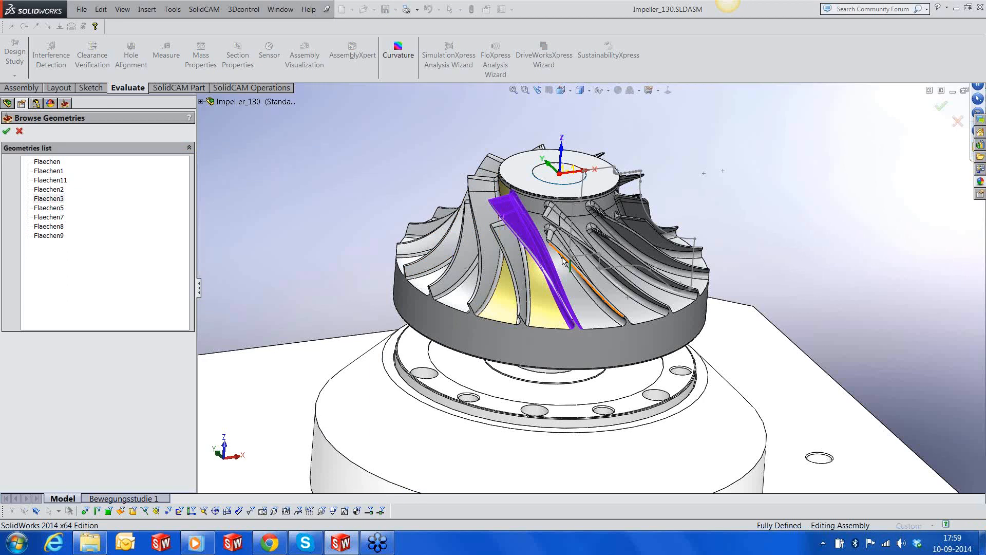
pyautogui.moveTo(563, 262); pyautogui.dragTo(537, 263, button='middle')
pyautogui.click(6, 131)
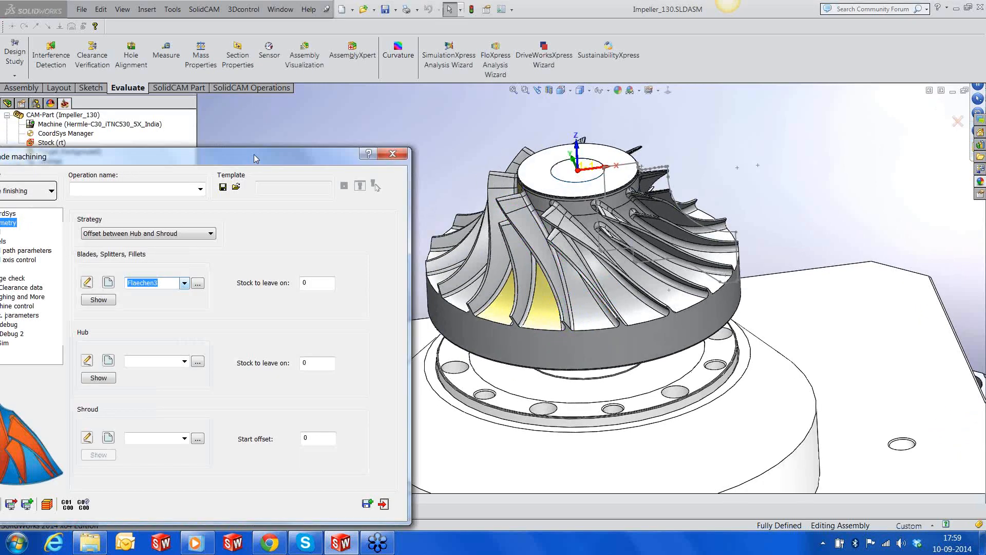
# Step: Assign the existing Flaechen1 geometry as the hub of the blade finishing operation
pyautogui.moveTo(254, 158); pyautogui.dragTo(409, 131)
pyautogui.click(352, 335)
pyautogui.click(51, 171)
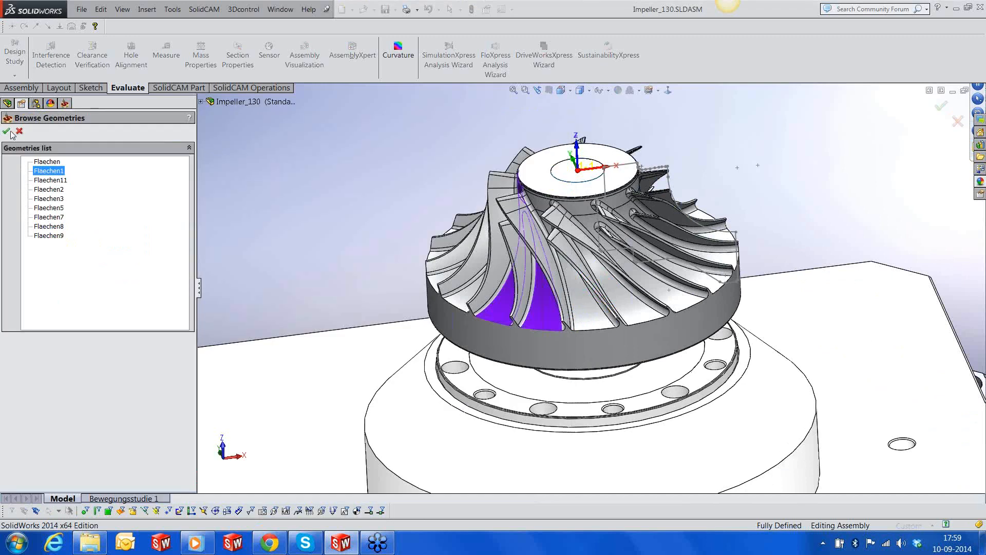
pyautogui.click(8, 132)
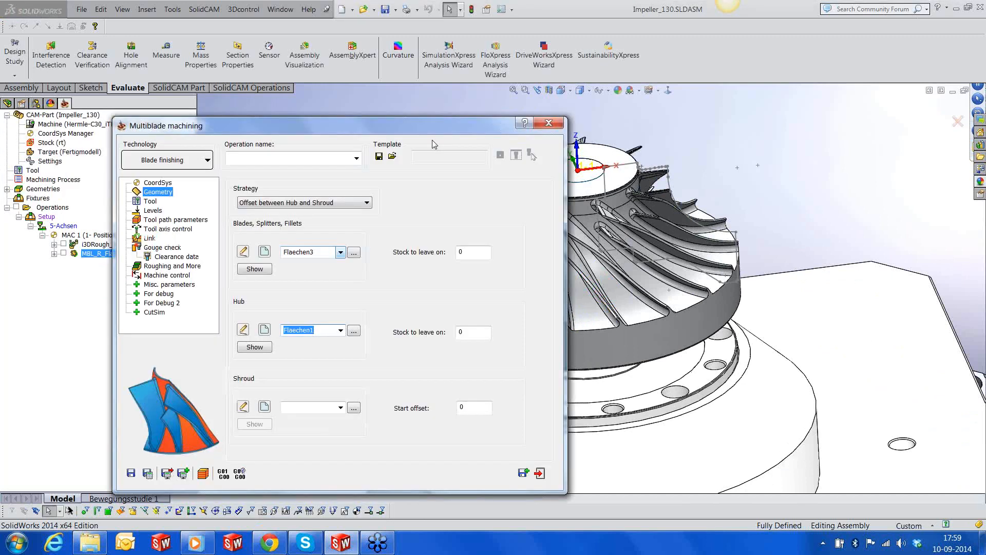
# Step: Assign the existing Flaechen2 geometry as the shroud of the blade finishing operation
pyautogui.moveTo(432, 125); pyautogui.dragTo(262, 155)
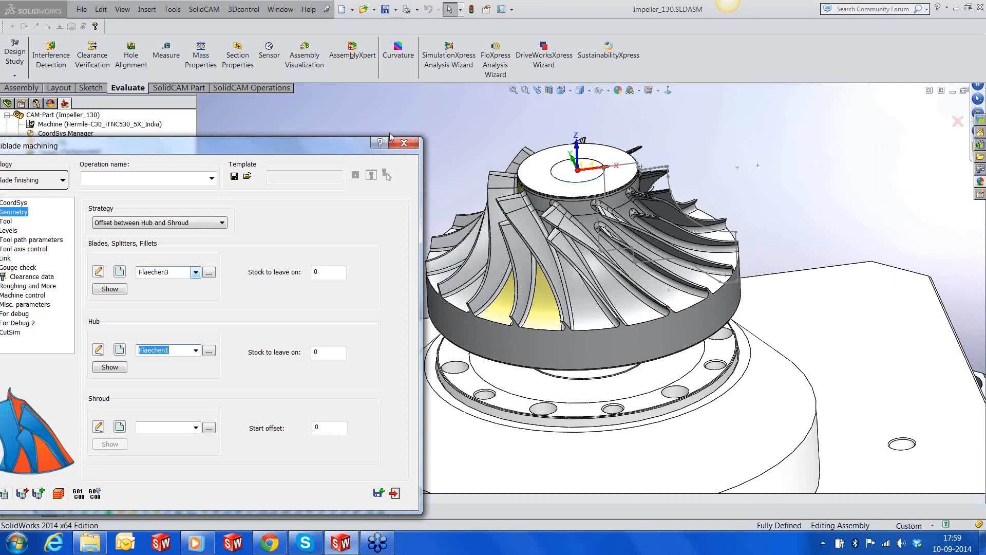
pyautogui.moveTo(389, 133); pyautogui.dragTo(463, 126)
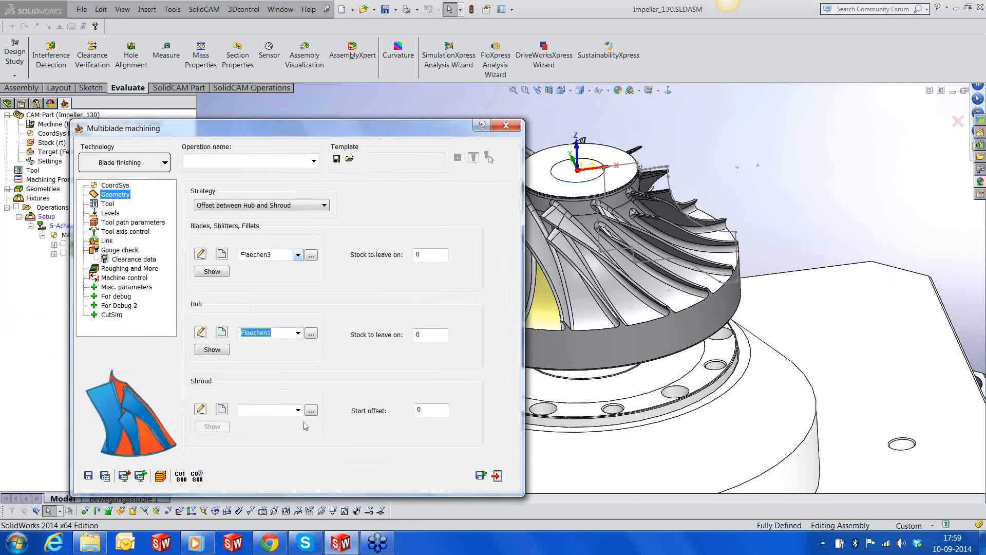
pyautogui.click(311, 411)
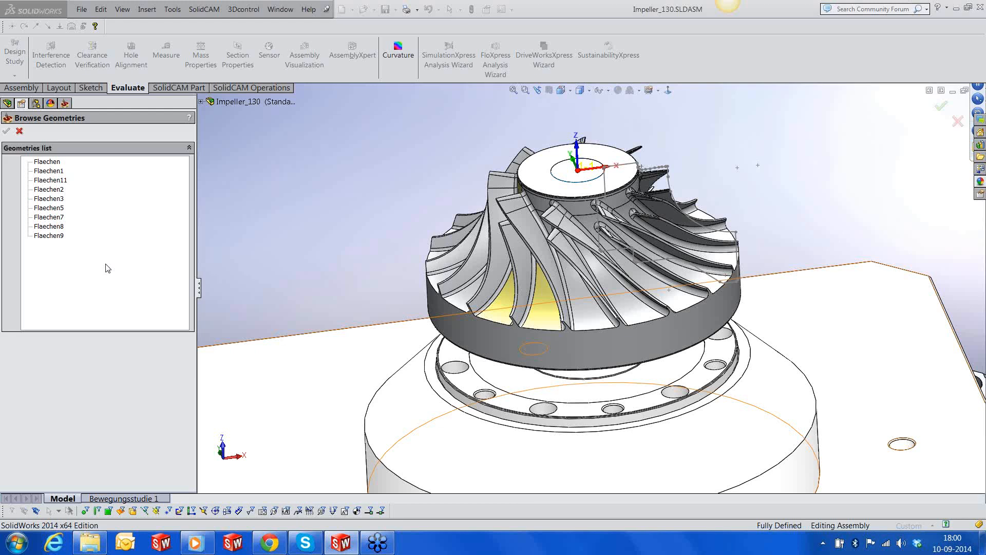
pyautogui.click(57, 189)
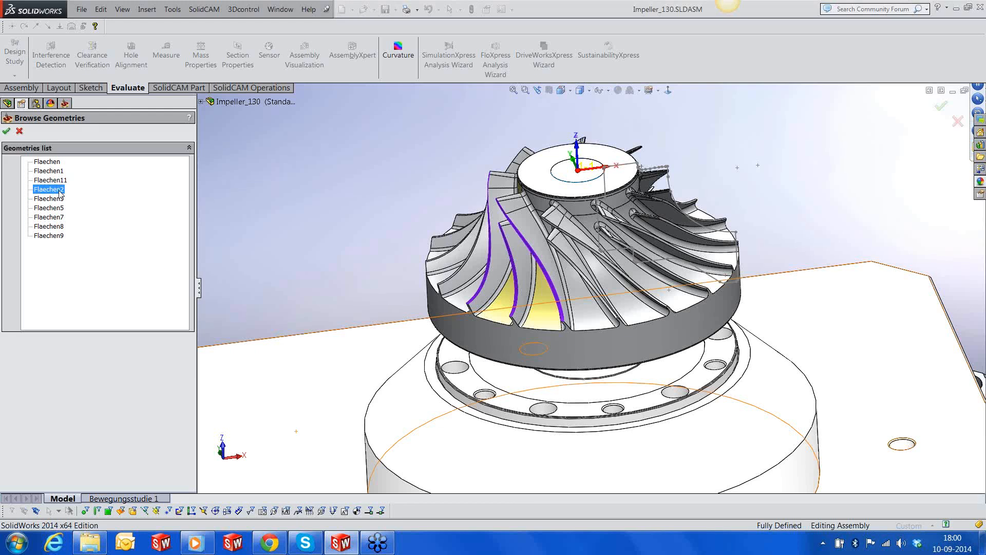
pyautogui.click(6, 132)
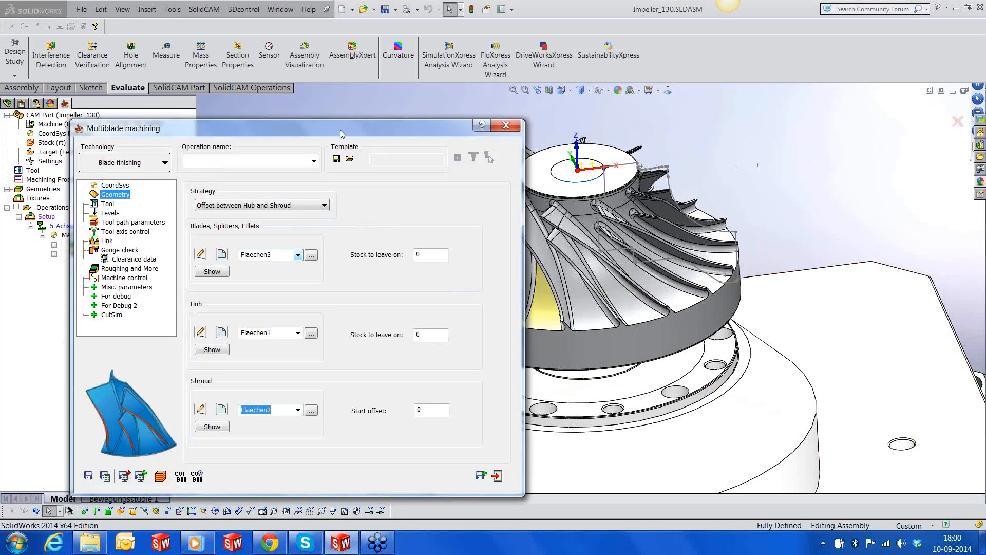
# Step: Select tool number 4, the 6 mm taper mill KUGEL_D6, for the blade finishing operation
pyautogui.moveTo(340, 130); pyautogui.dragTo(405, 124)
pyautogui.click(173, 198)
pyautogui.click(349, 361)
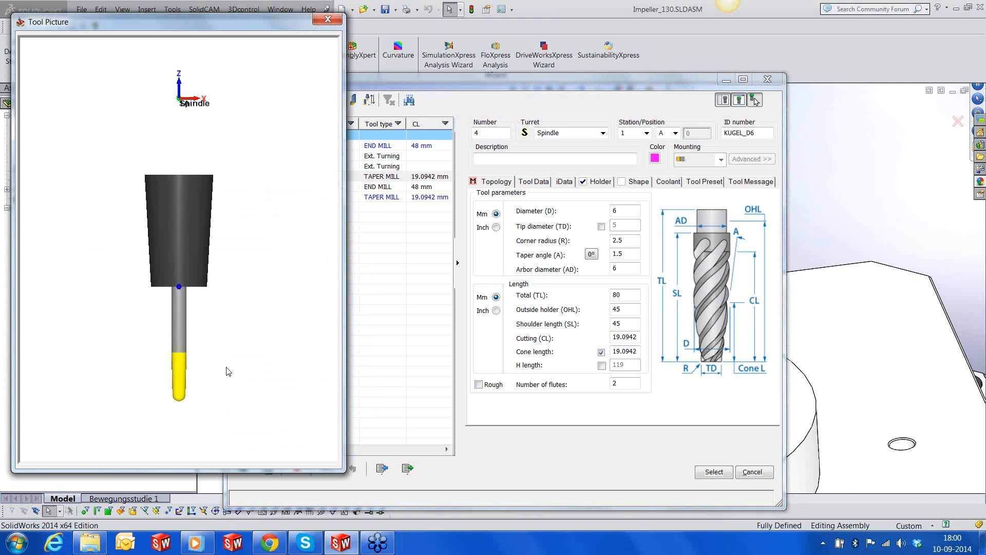
pyautogui.click(714, 472)
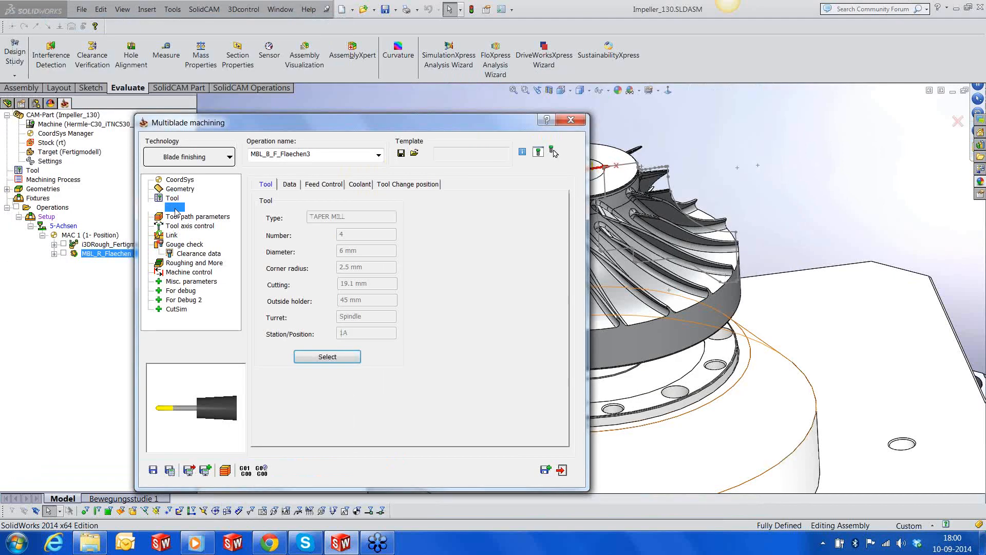
# Step: Set the contour in the tool path technology parameters to Full (trim trailing edge)
pyautogui.click(205, 218)
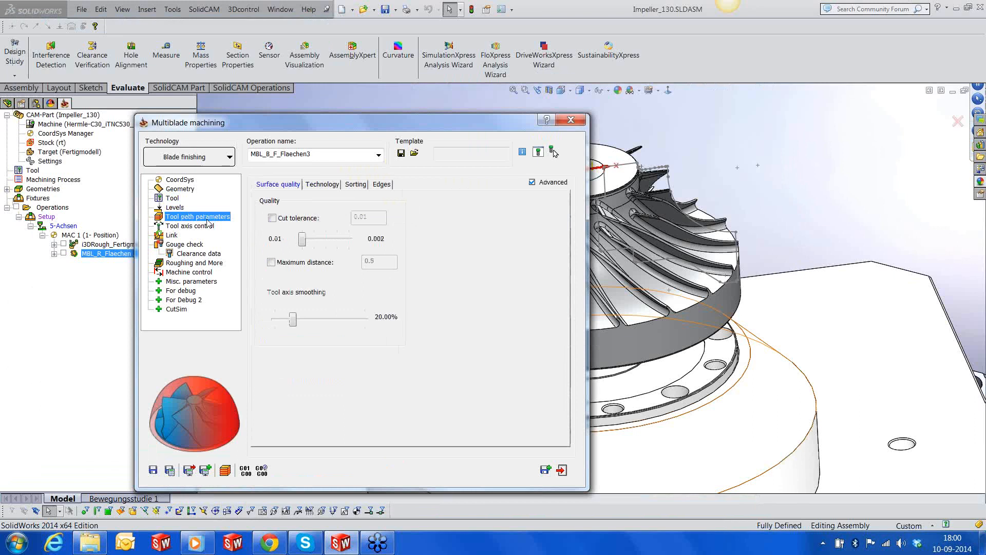
pyautogui.click(323, 184)
pyautogui.click(310, 216)
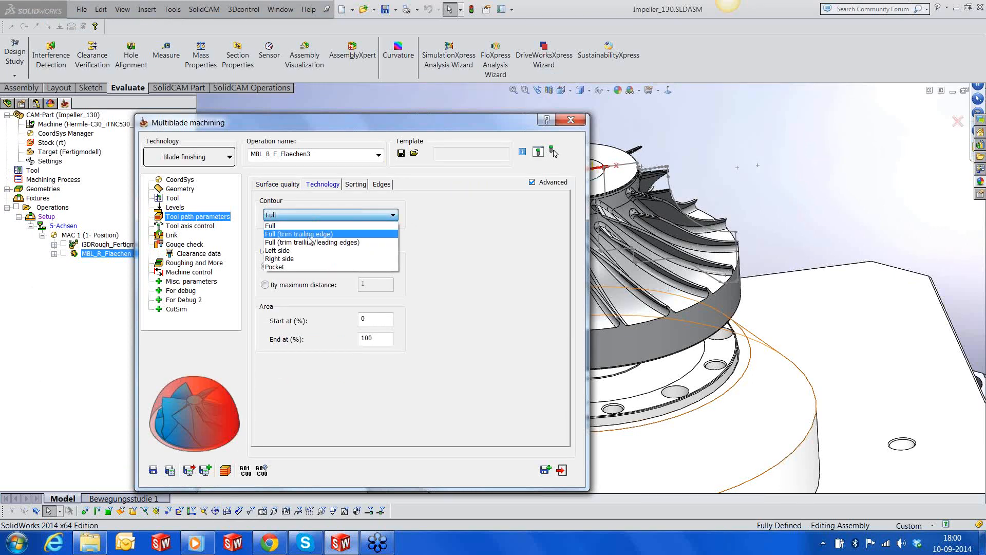
pyautogui.click(308, 233)
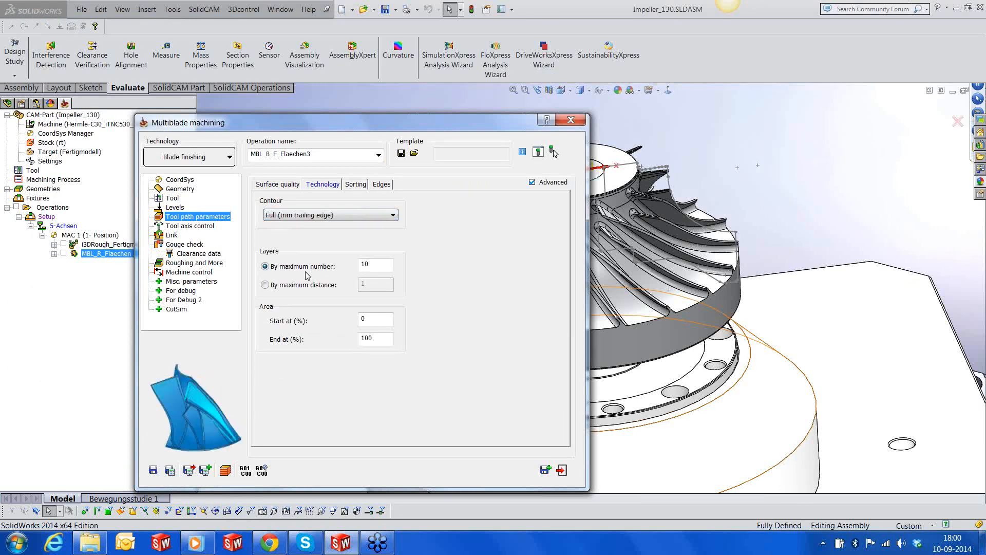
# Step: Limit the layers to a maximum number of 15 and start the machining area at 2%
pyautogui.moveTo(381, 265); pyautogui.dragTo(358, 271)
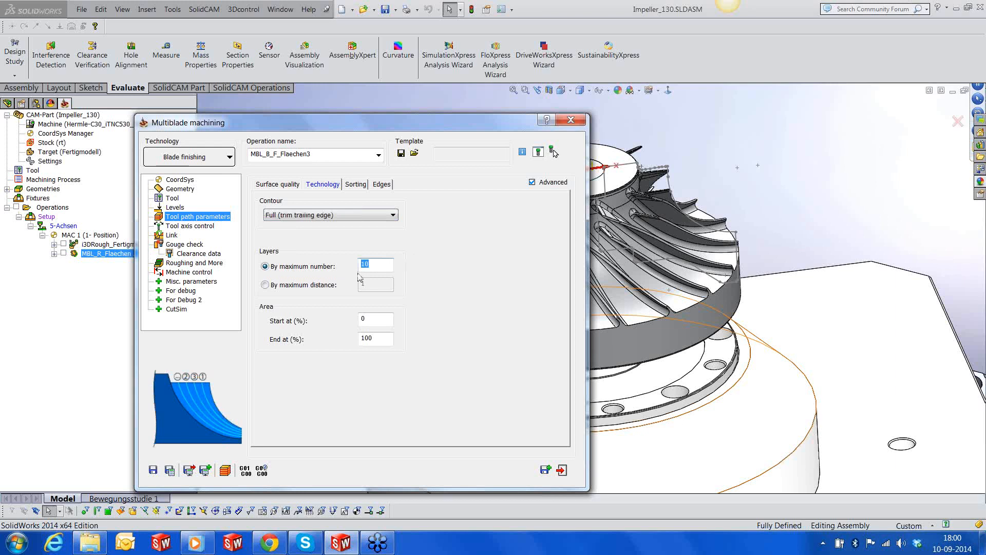
pyautogui.write('15')
pyautogui.press('Tab')
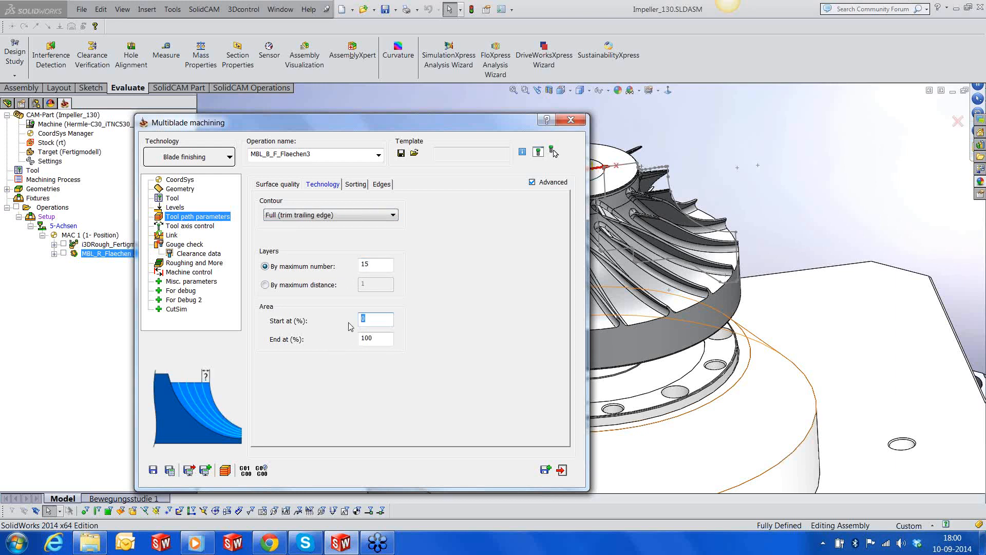
pyautogui.write('2')
pyautogui.moveTo(427, 129); pyautogui.dragTo(423, 131)
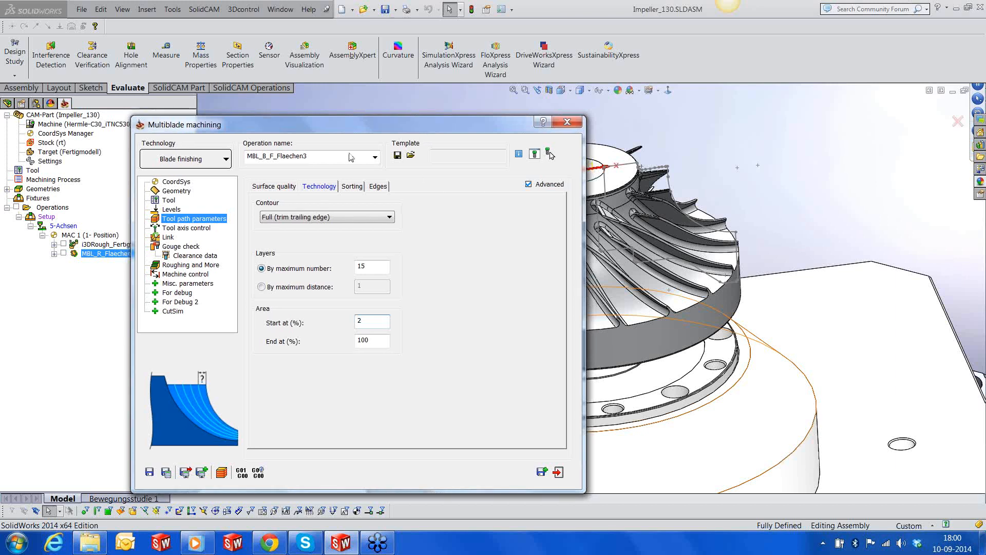
# Step: Examine the outer edge of the main blade on the impeller model, where the machining area starts
pyautogui.moveTo(349, 153); pyautogui.dragTo(278, 166)
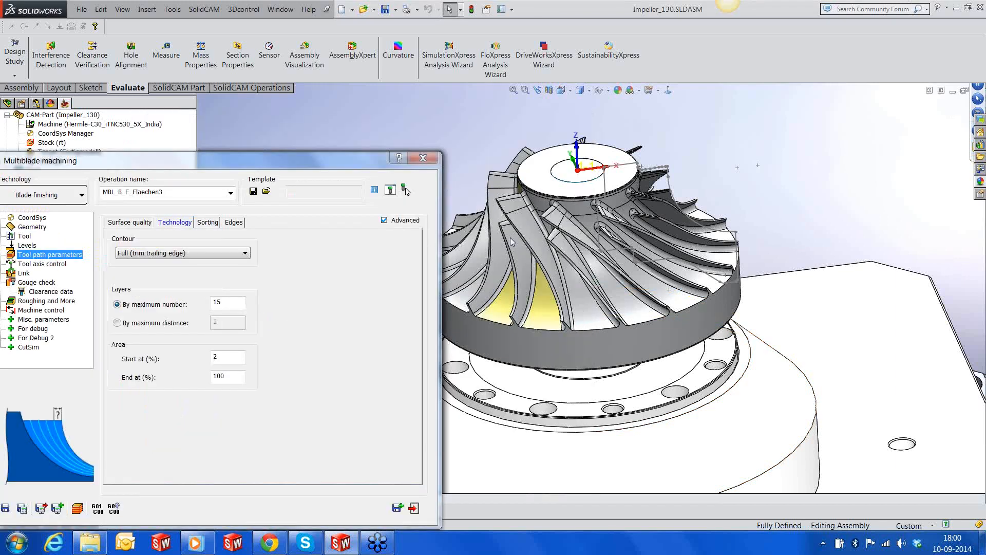
pyautogui.scroll(-4, 510, 237)
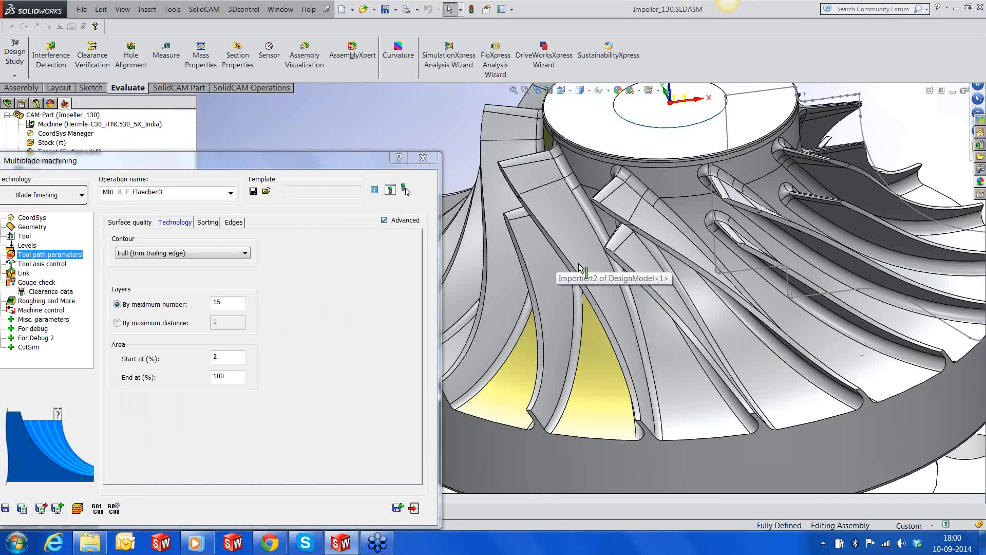
pyautogui.scroll(-5, 579, 268)
pyautogui.click(574, 323)
pyautogui.moveTo(574, 324); pyautogui.dragTo(615, 294, button='middle')
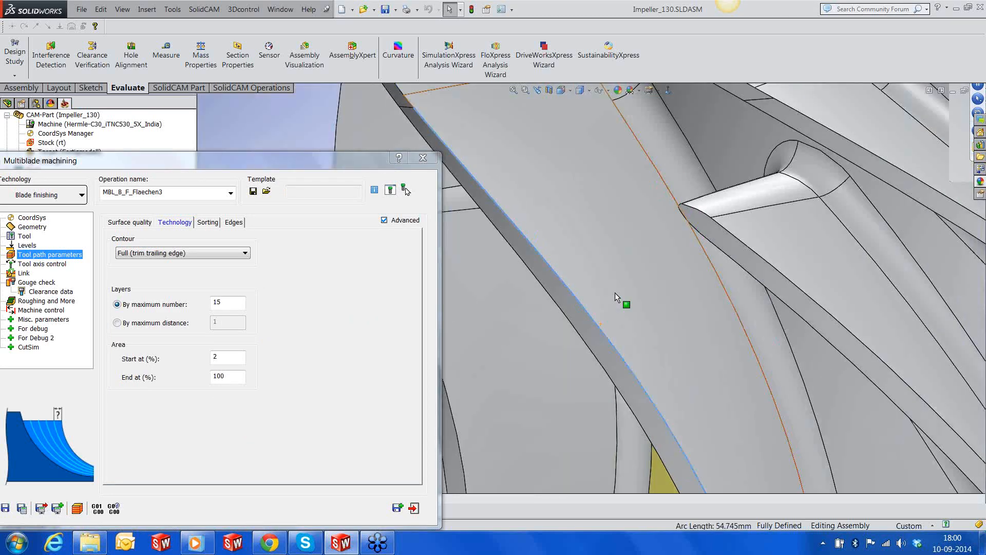
pyautogui.scroll(5, 615, 292)
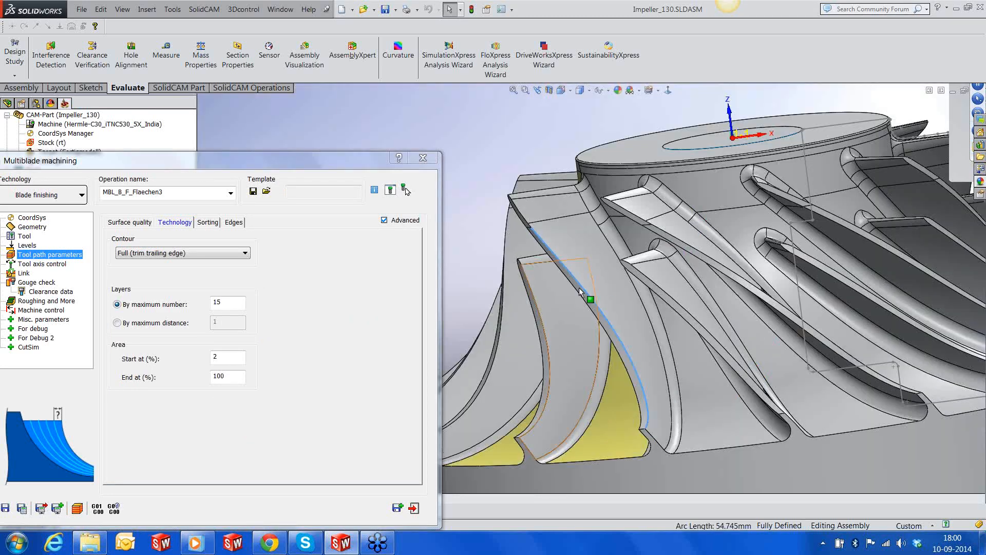
pyautogui.click(643, 415)
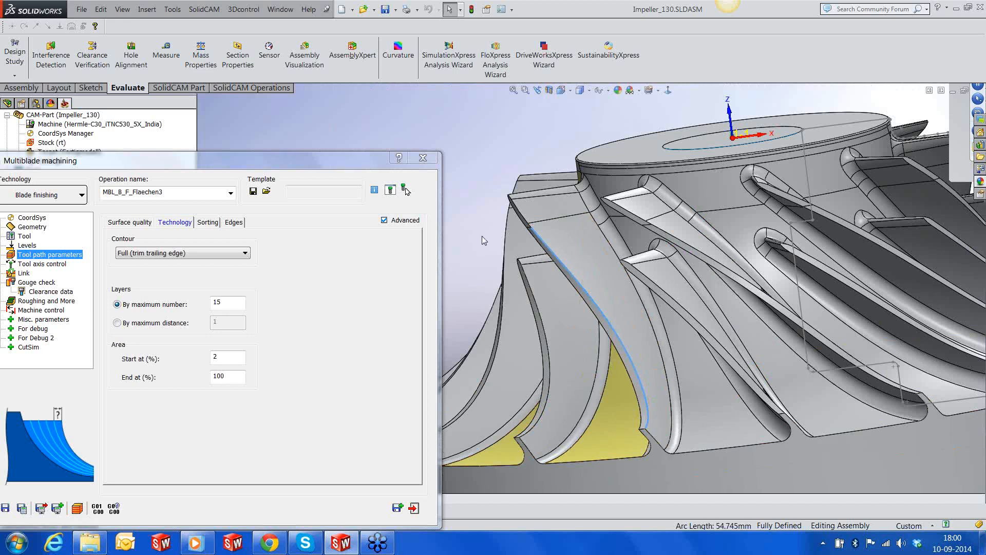
pyautogui.click(382, 156)
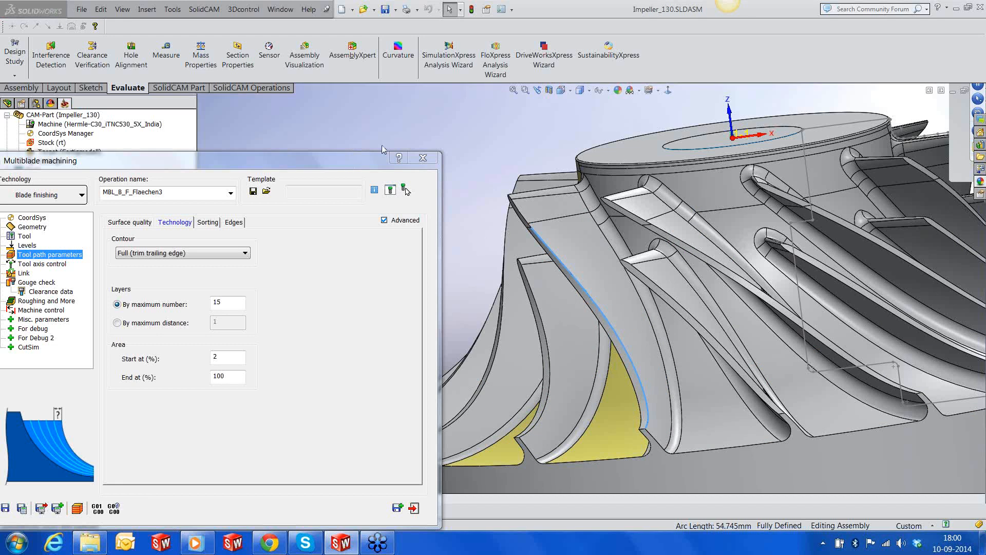
pyautogui.moveTo(392, 143); pyautogui.dragTo(398, 129)
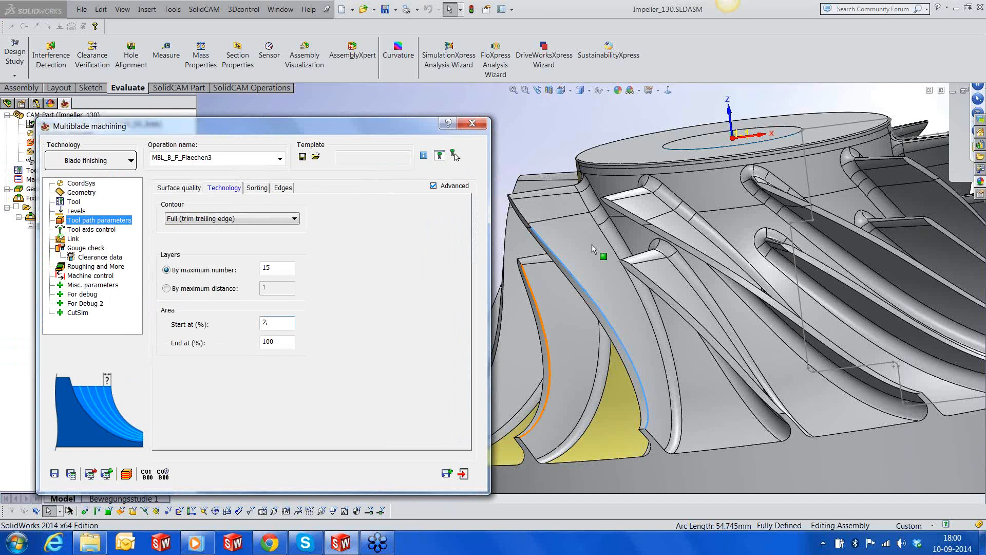
pyautogui.click(450, 290)
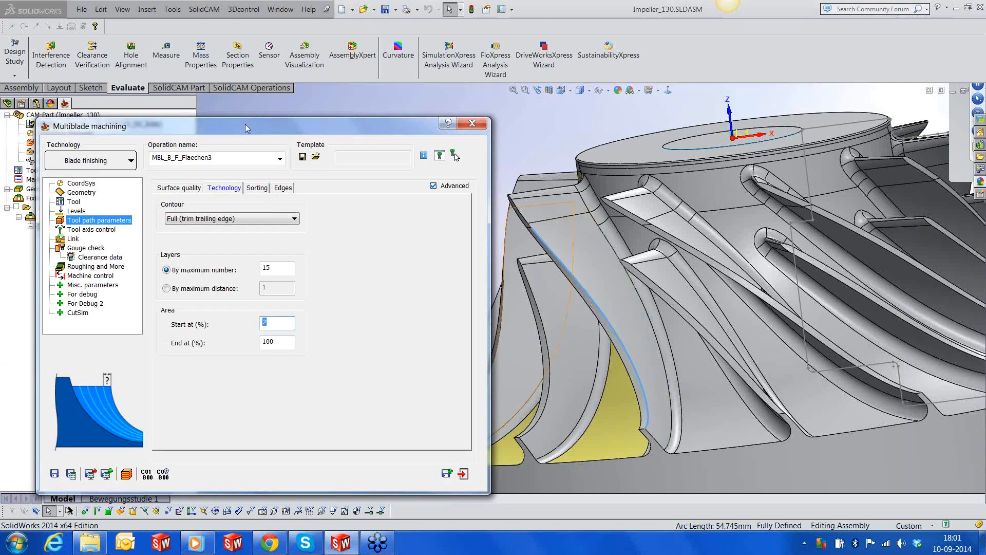
# Step: Choose One way, start from trailing edge as the sorting method of the tool path
pyautogui.moveTo(245, 125); pyautogui.dragTo(256, 125)
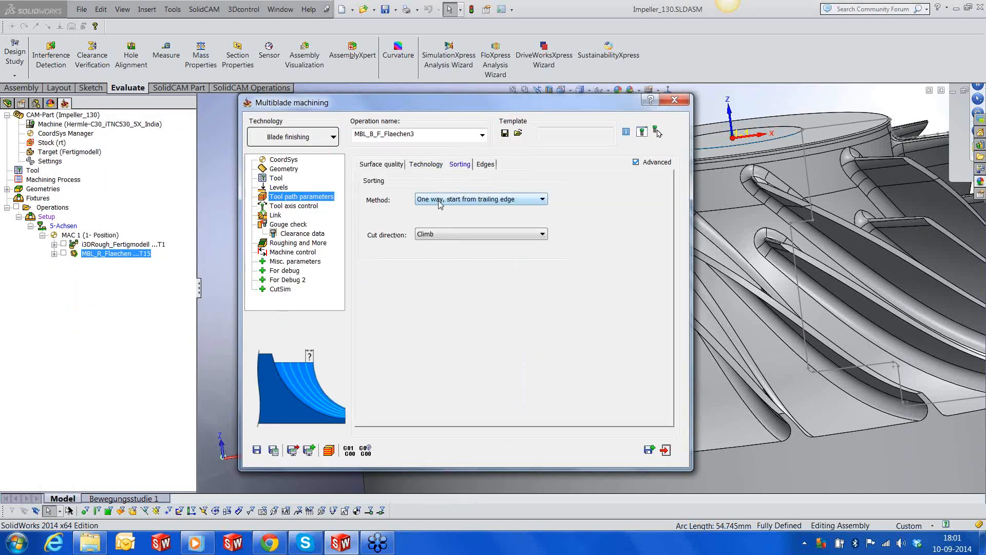
pyautogui.click(440, 200)
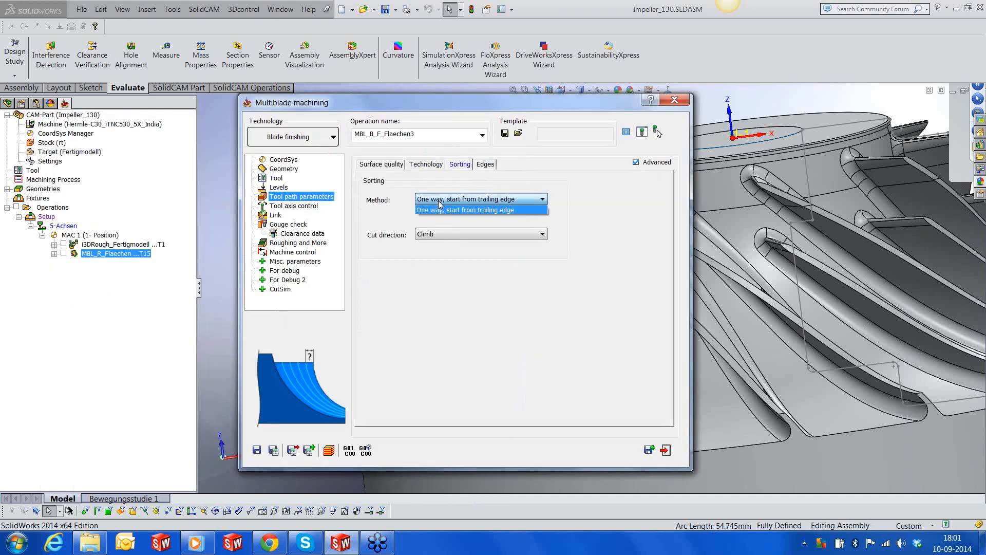
pyautogui.click(439, 210)
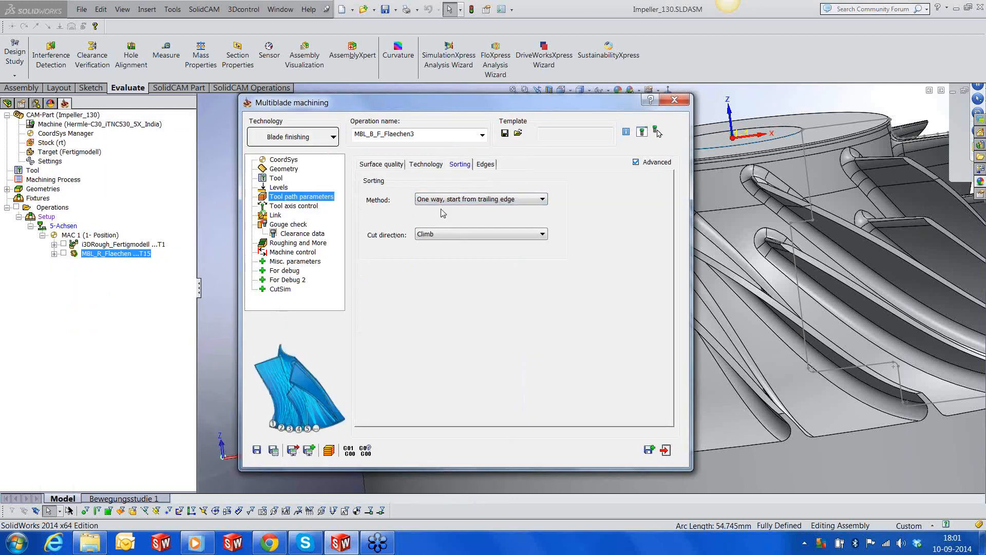
# Step: Review the operation's edges, tool axis control, link, gouge check, clearance data, stock and machine control settings
pyautogui.click(486, 165)
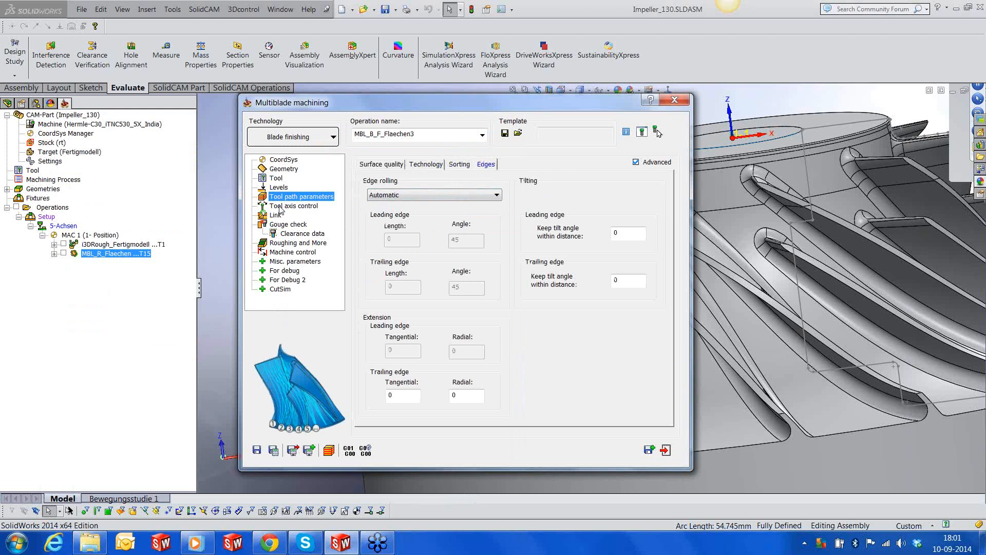
pyautogui.click(280, 206)
pyautogui.click(276, 216)
pyautogui.click(288, 224)
pyautogui.click(298, 234)
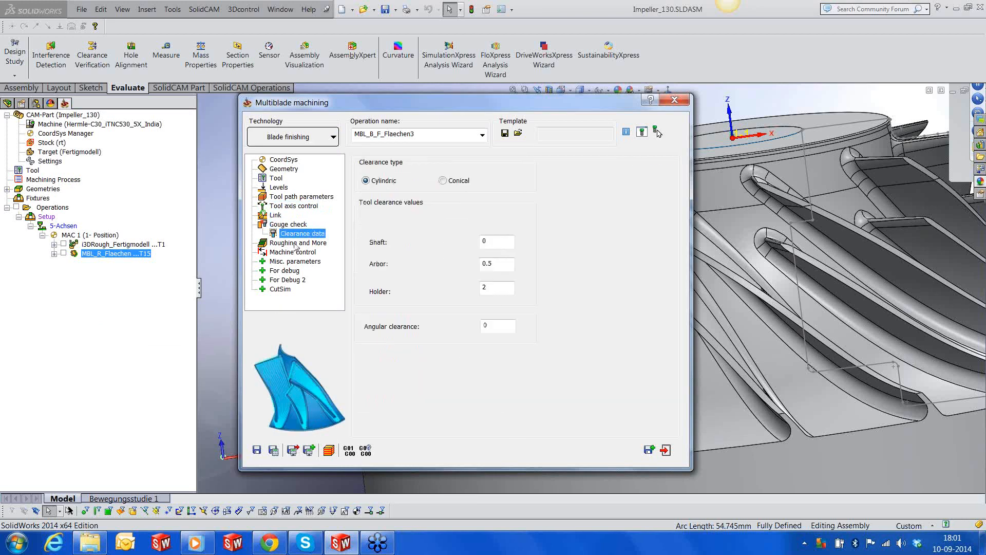
pyautogui.click(294, 243)
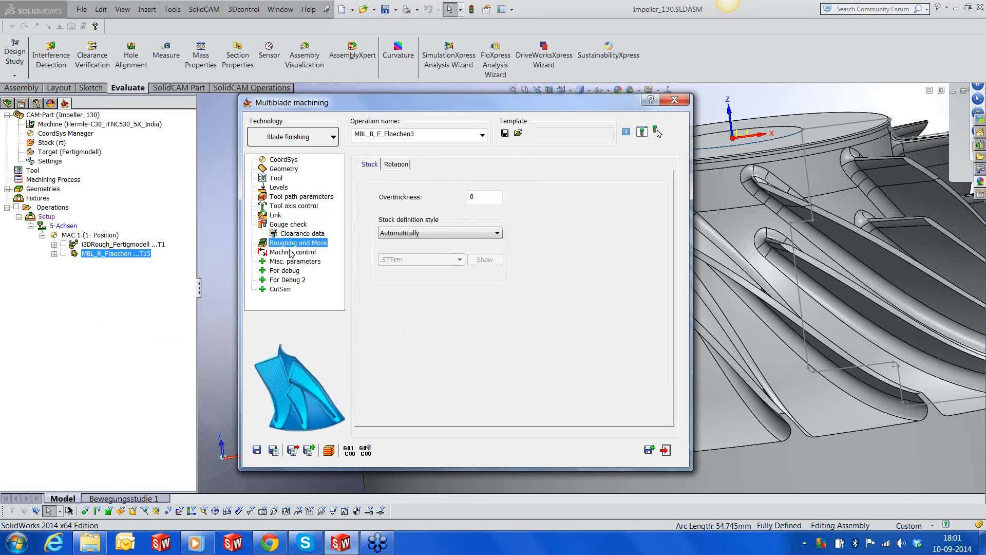
pyautogui.click(291, 253)
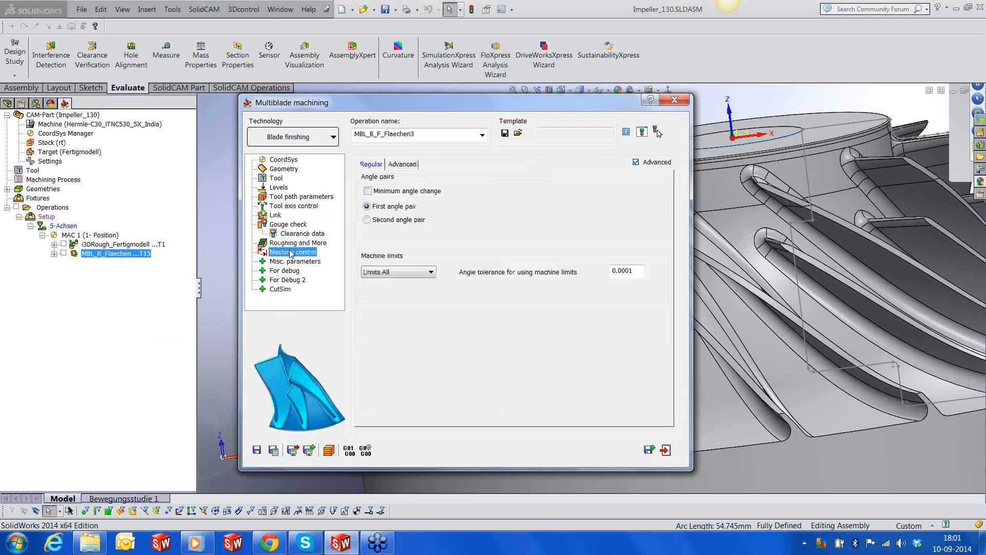
# Step: Save the blade finishing operation MBL_B_F_Flaechen3 and calculate its tool path
pyautogui.click(259, 450)
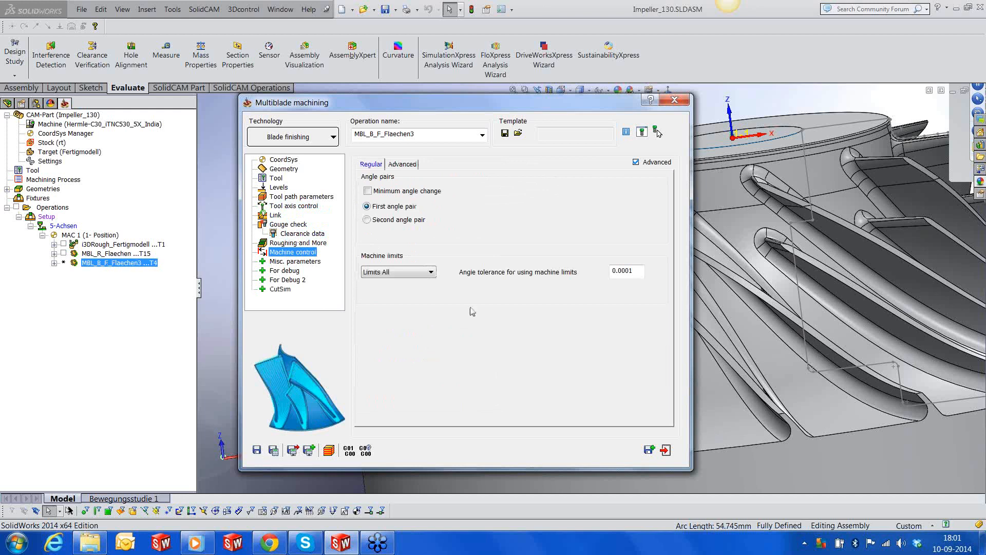
pyautogui.click(666, 450)
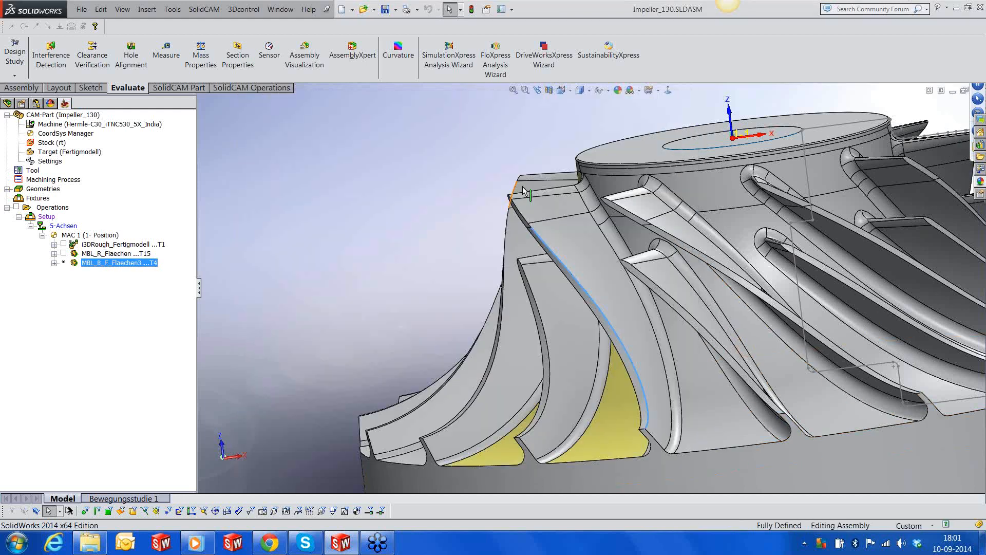
pyautogui.scroll(3, 523, 191)
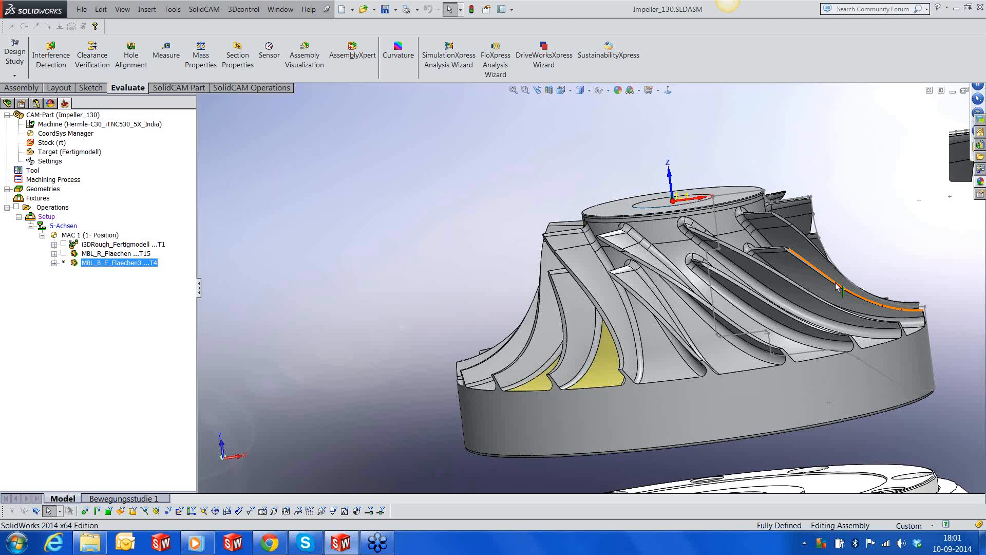
pyautogui.rightClick(120, 262)
pyautogui.click(242, 156)
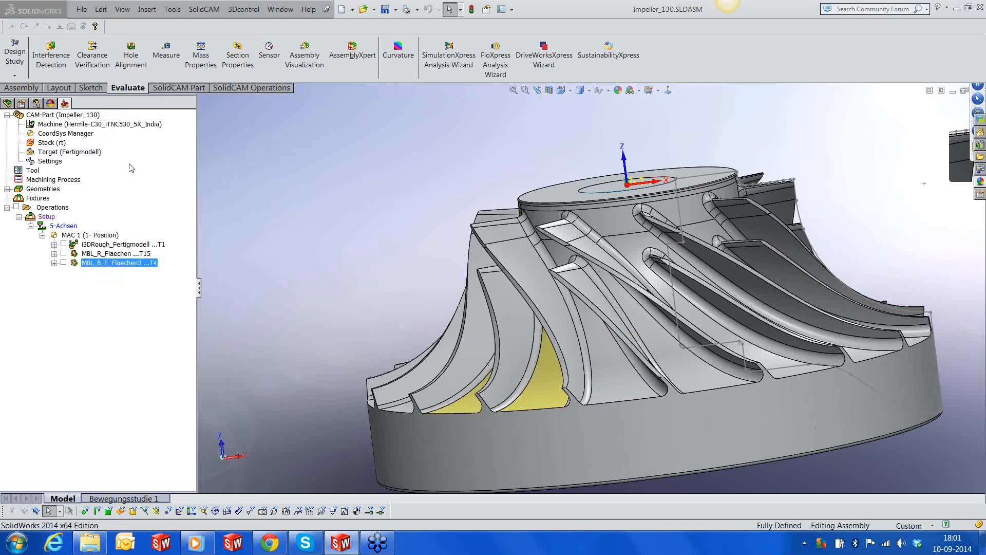
# Step: Display the MBL_B_F_Flaechen3 tool path, examine it around the main blade from several sides, and hide it again
pyautogui.middleClick(548, 308)
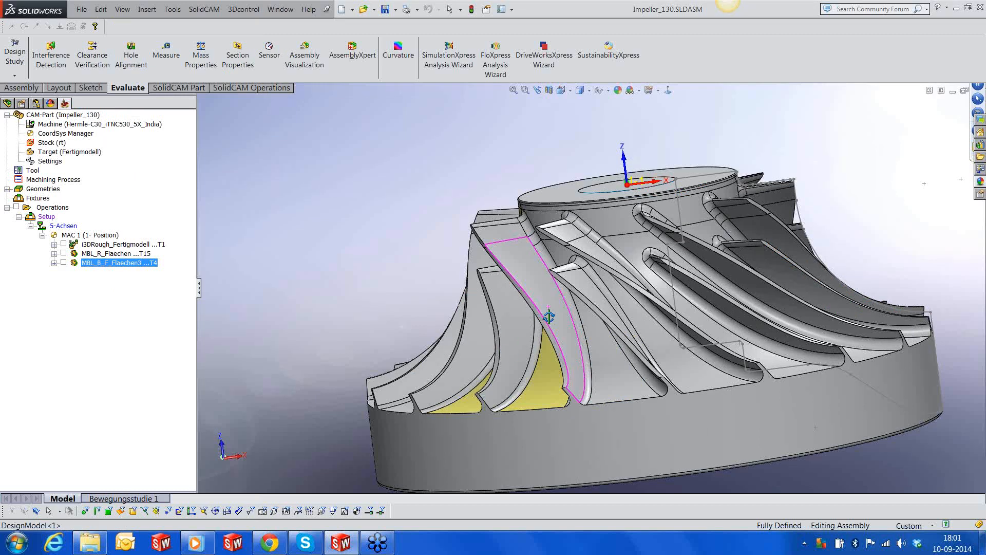
pyautogui.moveTo(549, 317); pyautogui.dragTo(549, 339, button='middle')
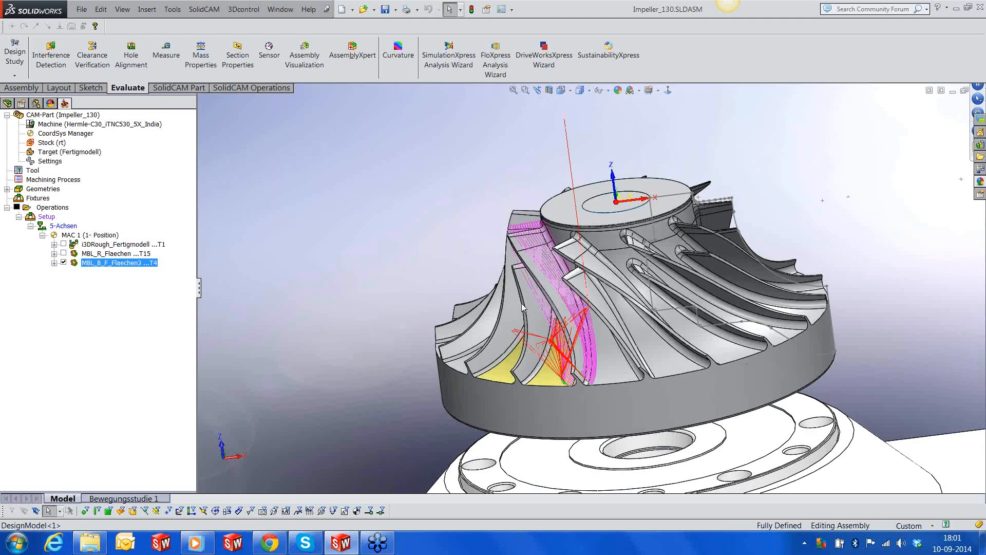
pyautogui.moveTo(522, 307); pyautogui.dragTo(592, 364, button='middle')
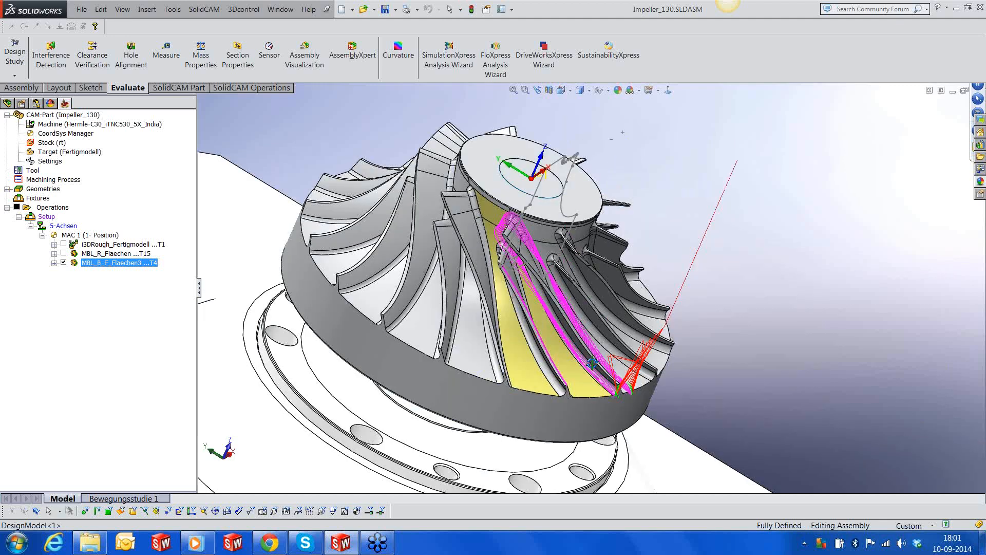
pyautogui.scroll(-6, 519, 242)
pyautogui.moveTo(544, 226); pyautogui.dragTo(669, 262, button='middle')
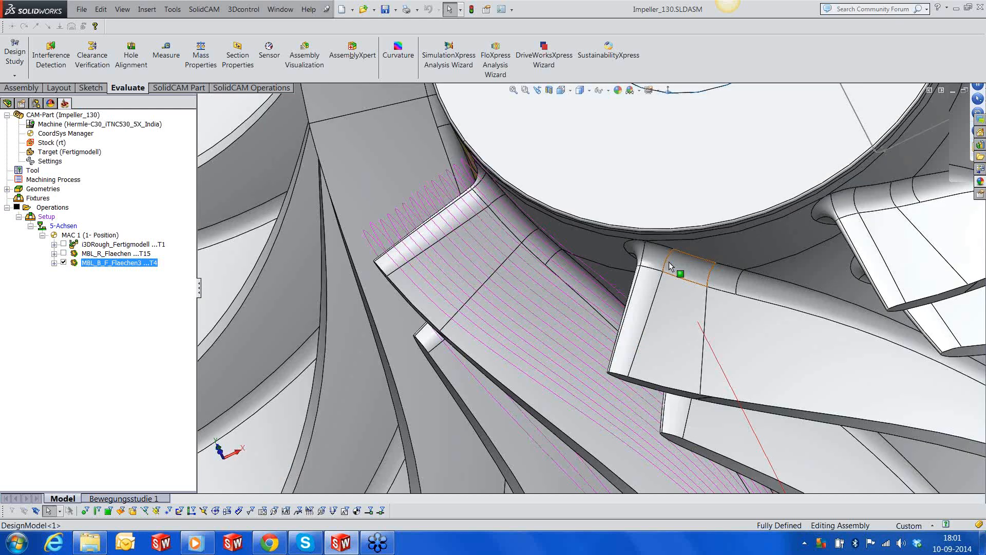
pyautogui.scroll(3, 669, 261)
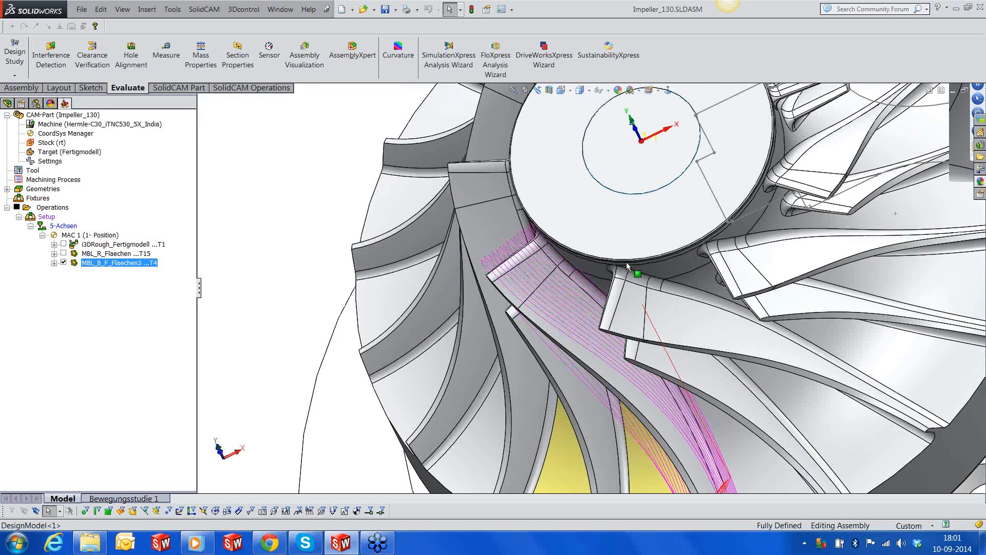
pyautogui.scroll(2, 627, 267)
pyautogui.moveTo(627, 266); pyautogui.dragTo(698, 226, button='middle')
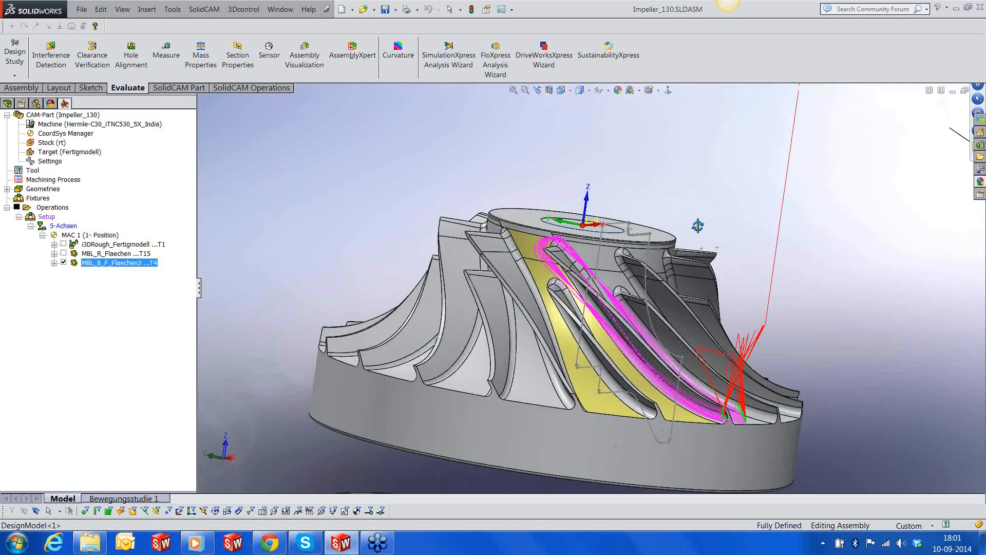
pyautogui.click(63, 263)
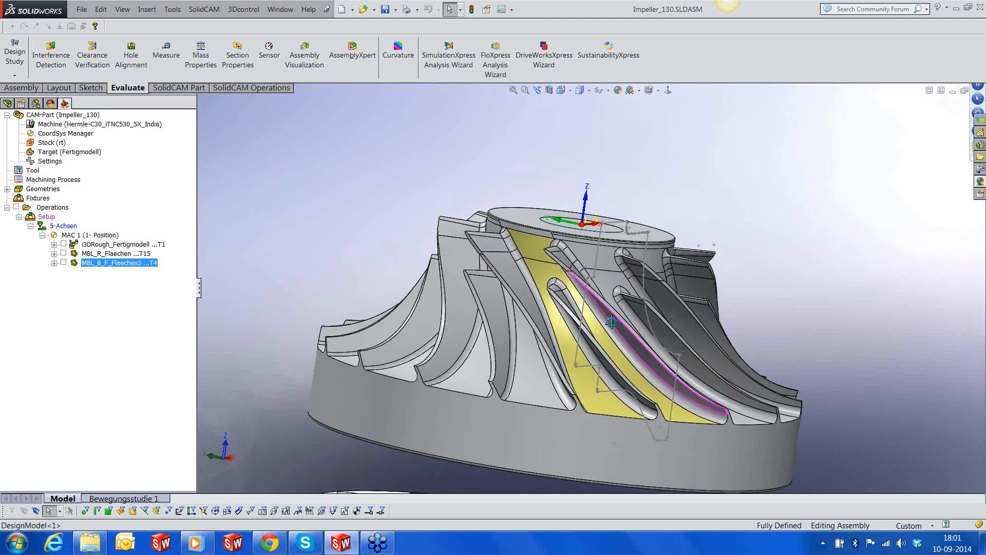
pyautogui.scroll(2, 611, 323)
pyautogui.moveTo(740, 364); pyautogui.dragTo(623, 324, button='middle')
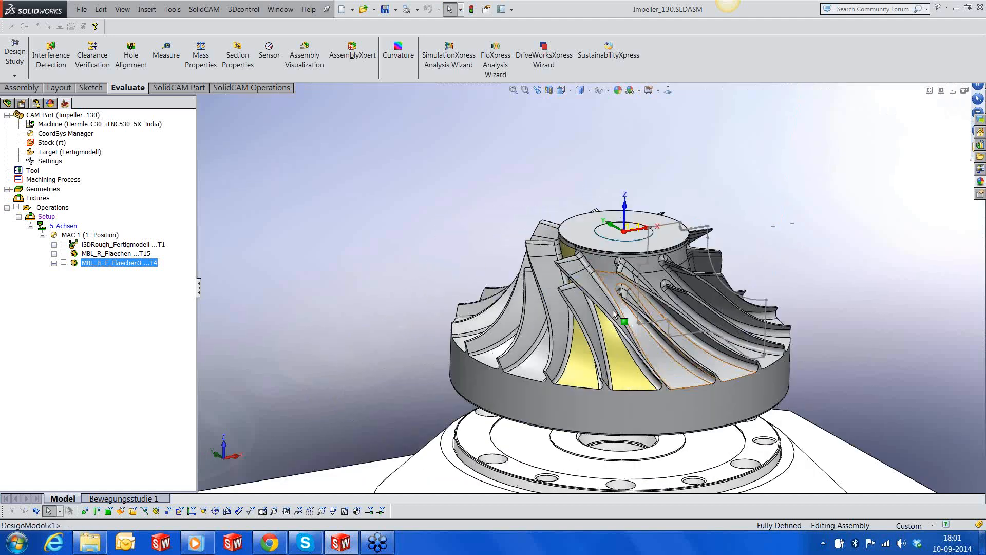
# Step: Duplicate the blade finishing operation MBL_B_F_Flaechen3 and assign Flaechen9 as the copy's blade, splitter and fillet geometry
pyautogui.doubleClick(126, 264)
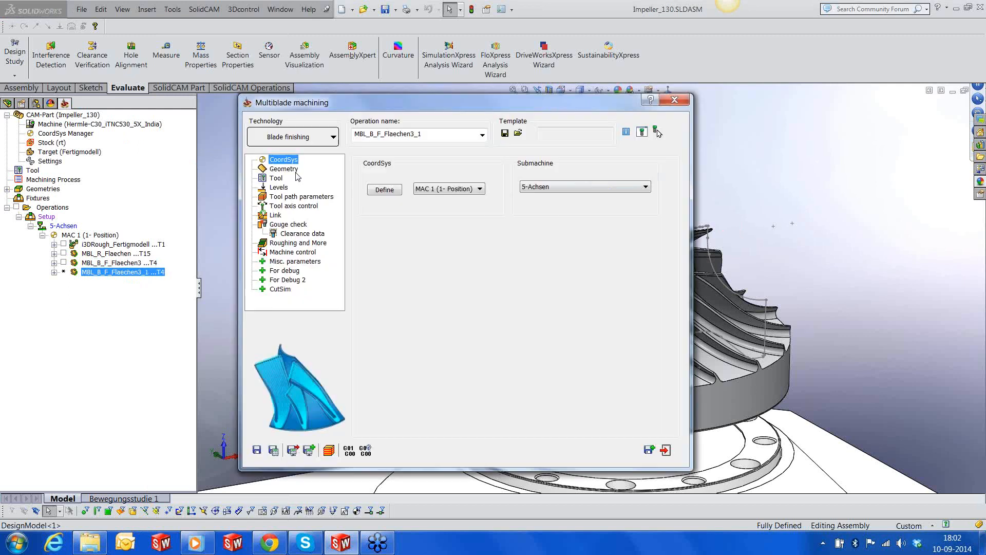
pyautogui.click(294, 169)
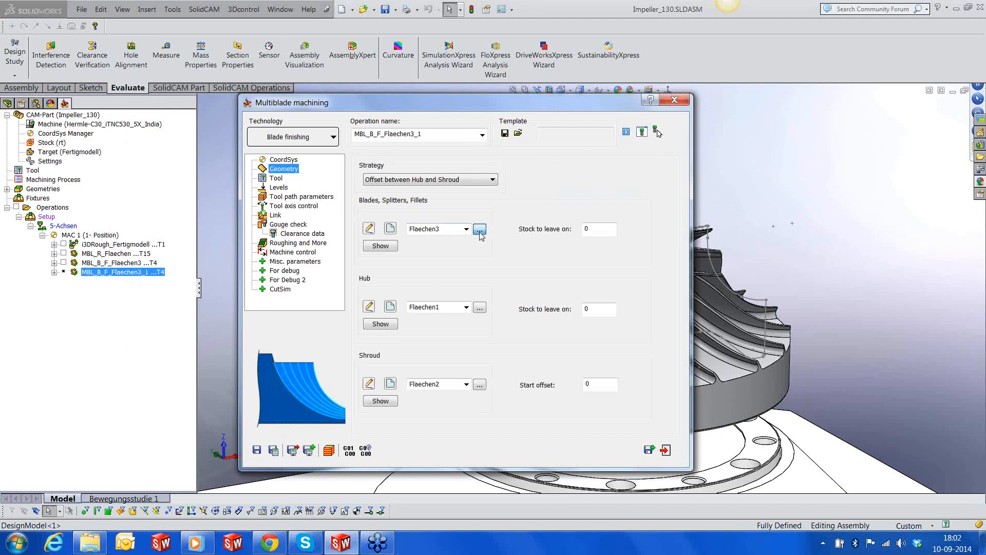
pyautogui.click(479, 230)
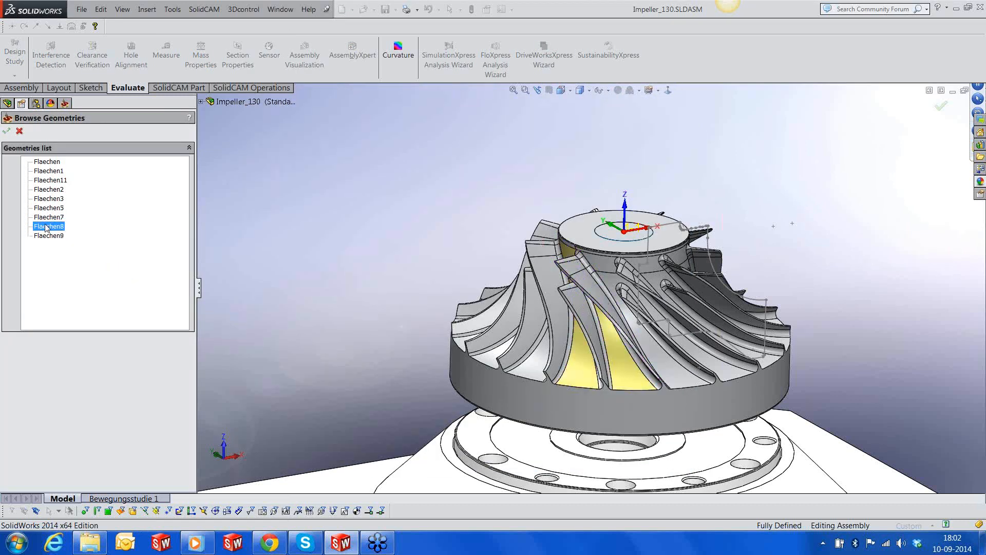
pyautogui.click(50, 236)
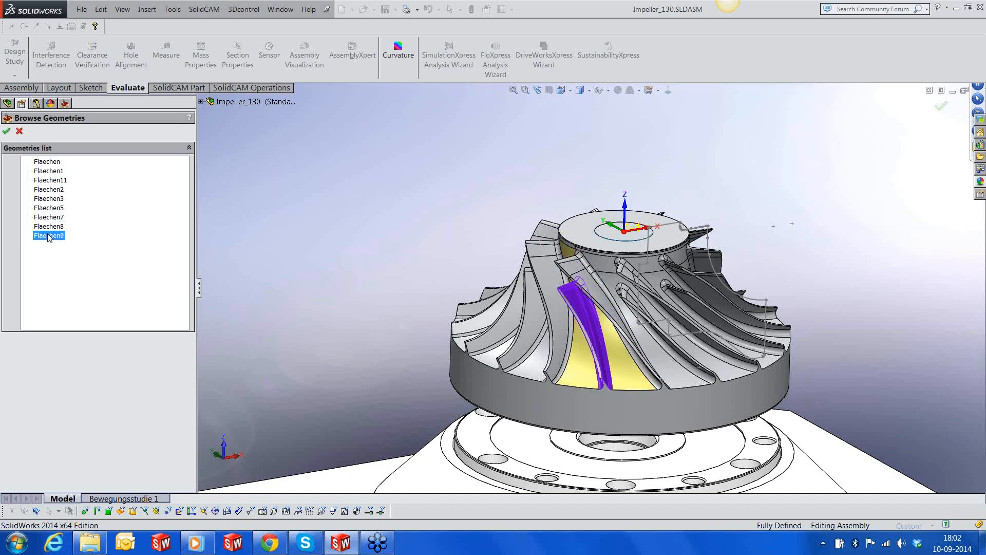
pyautogui.doubleClick(49, 237)
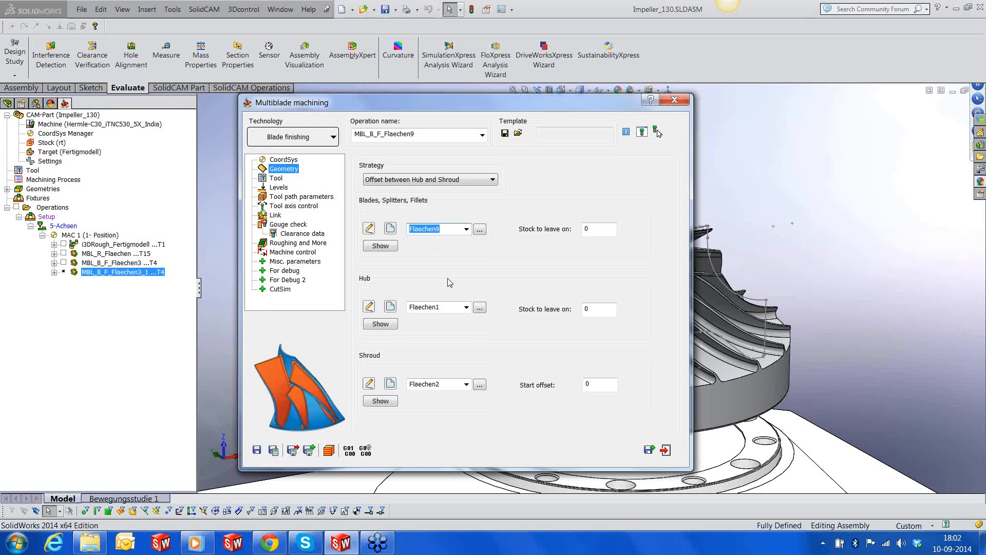
# Step: Set the maximum number of layers to 18 for the splitter finishing operation, then save and calculate it
pyautogui.click(276, 179)
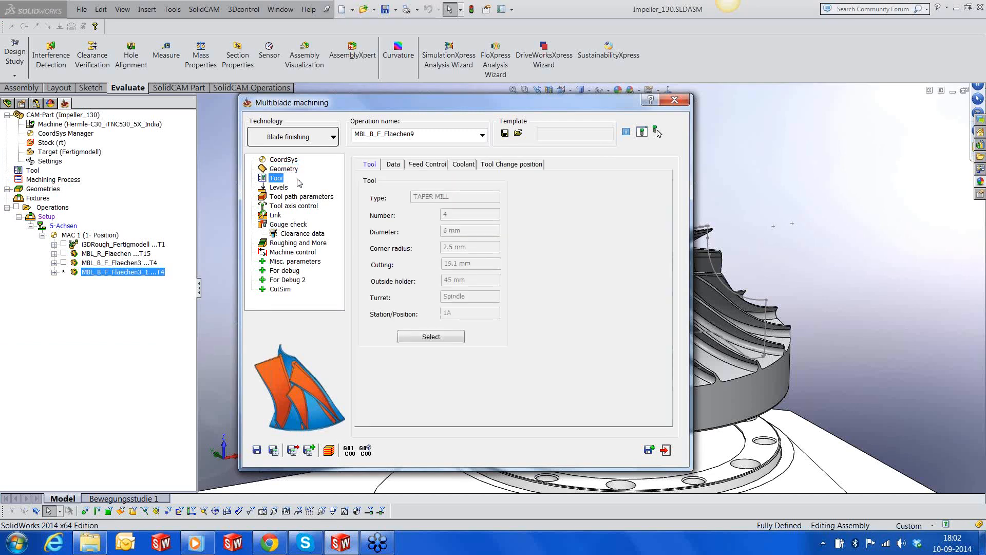
pyautogui.click(303, 197)
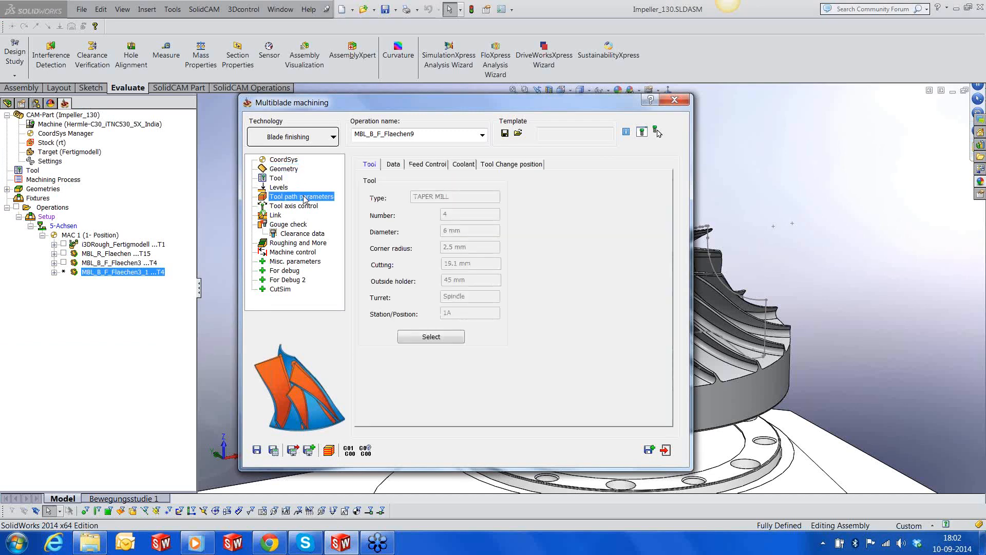
pyautogui.click(438, 165)
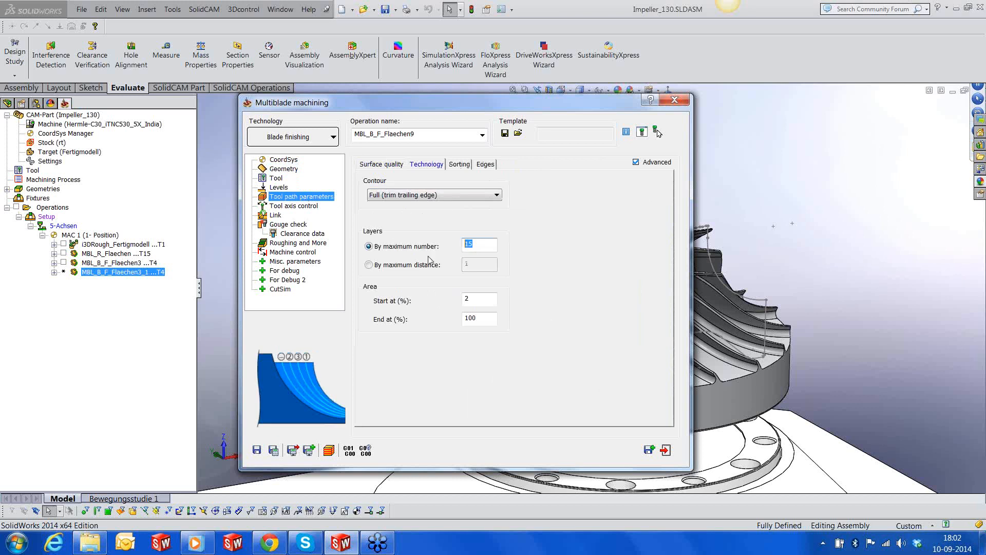
pyautogui.write('18')
pyautogui.click(273, 450)
pyautogui.click(665, 451)
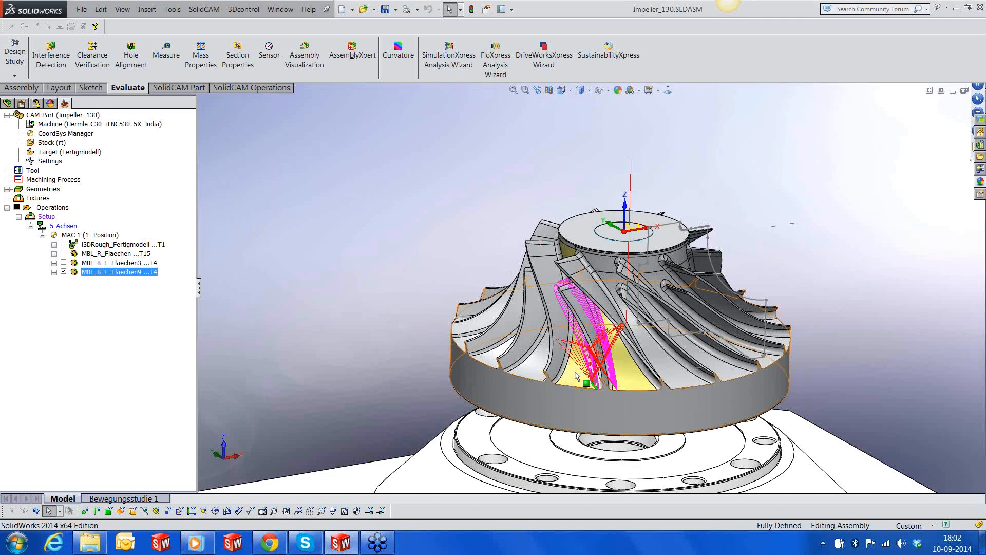
# Step: Add a new Multiblade operation after MBL_B_F_Flaechen9 and choose Hub finishing as its technology
pyautogui.moveTo(575, 371); pyautogui.dragTo(452, 377, button='middle')
pyautogui.scroll(-3, 613, 344)
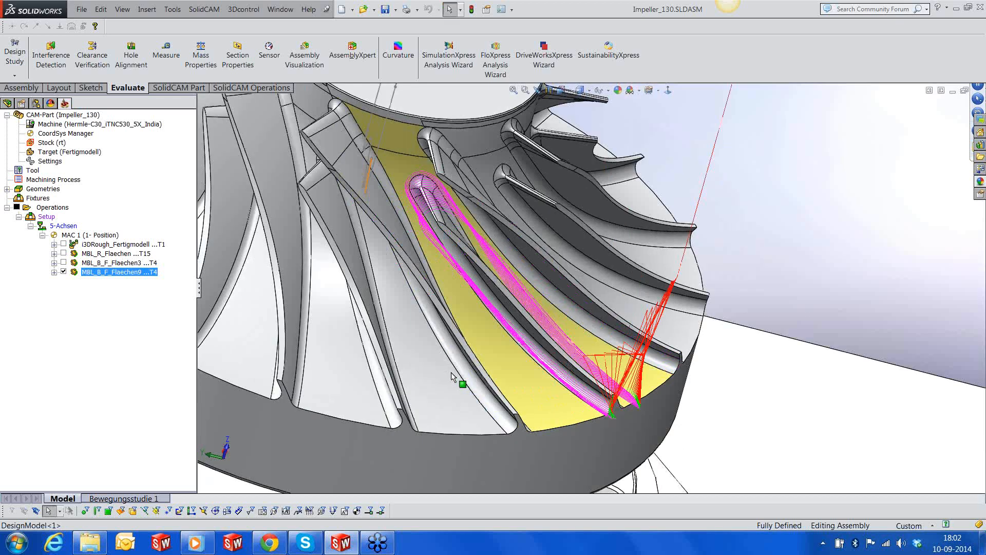
pyautogui.scroll(4, 452, 376)
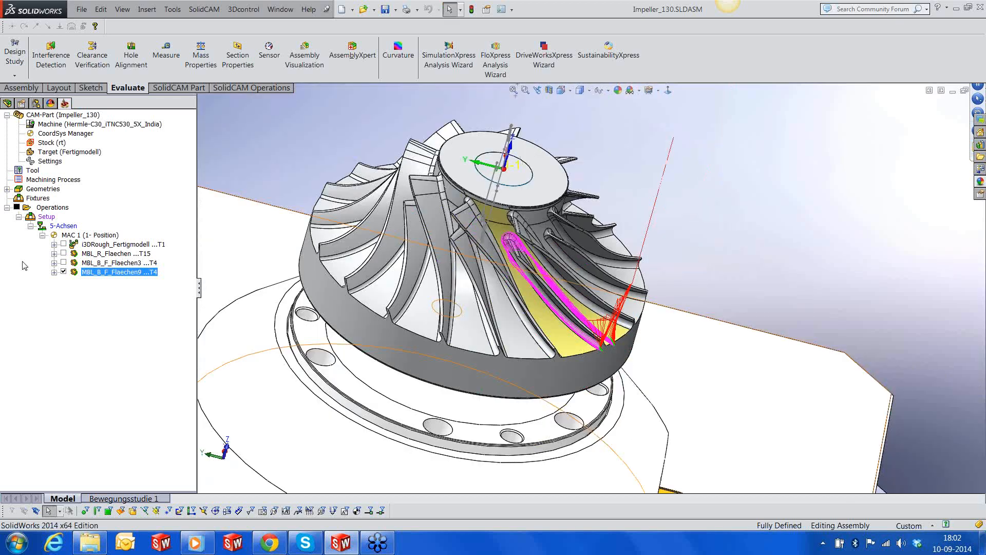
pyautogui.rightClick(102, 272)
pyautogui.moveTo(267, 34)
pyautogui.click(339, 384)
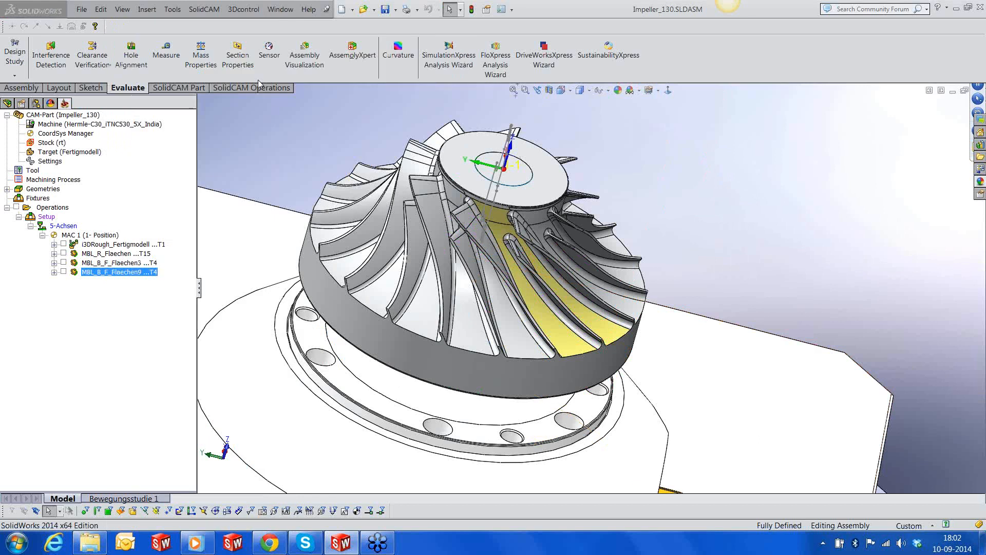
pyautogui.click(289, 177)
# Step: Assign Flaechen as the blade geometry and Flaechen1 as the hub geometry of the hub finishing operation, previewing the hub faces
pyautogui.click(289, 170)
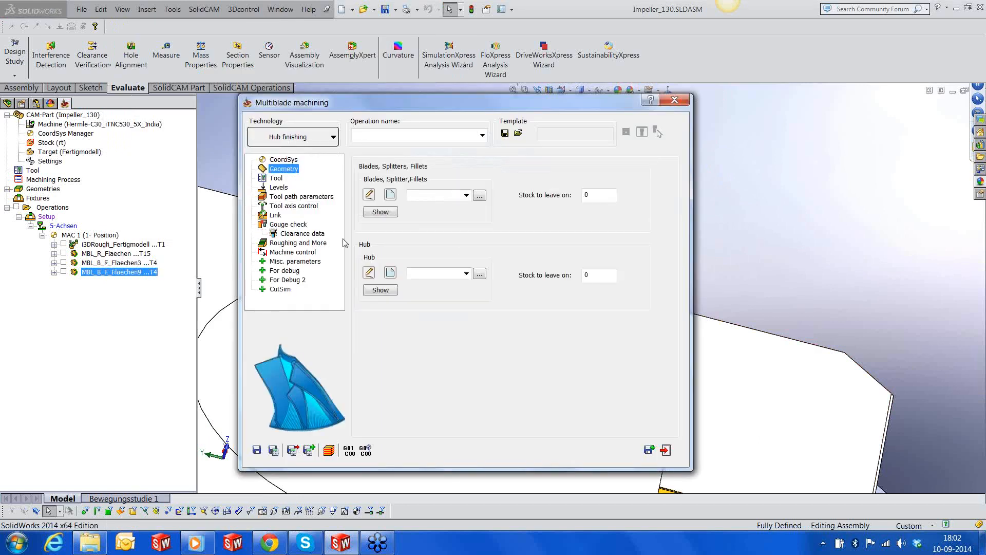
pyautogui.click(466, 196)
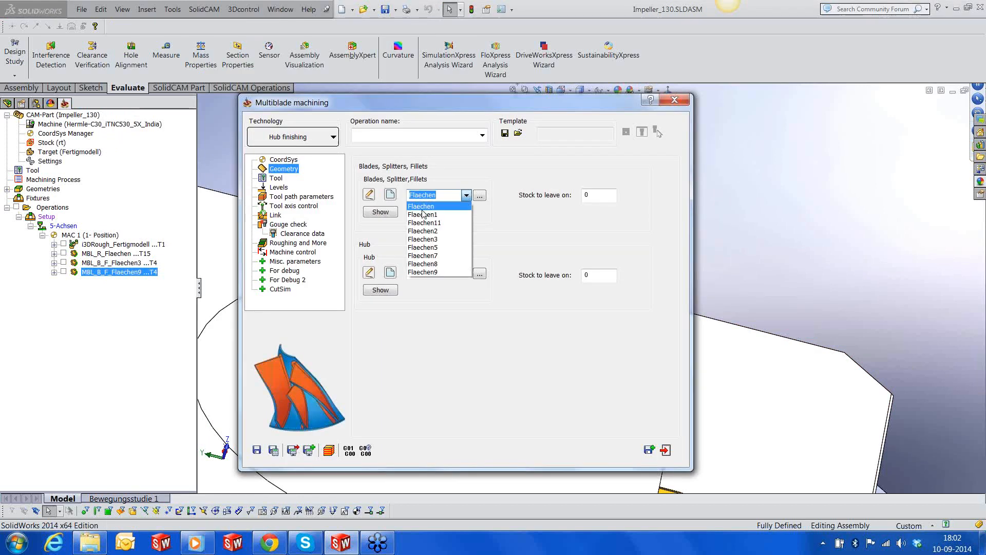
pyautogui.click(437, 204)
pyautogui.click(373, 214)
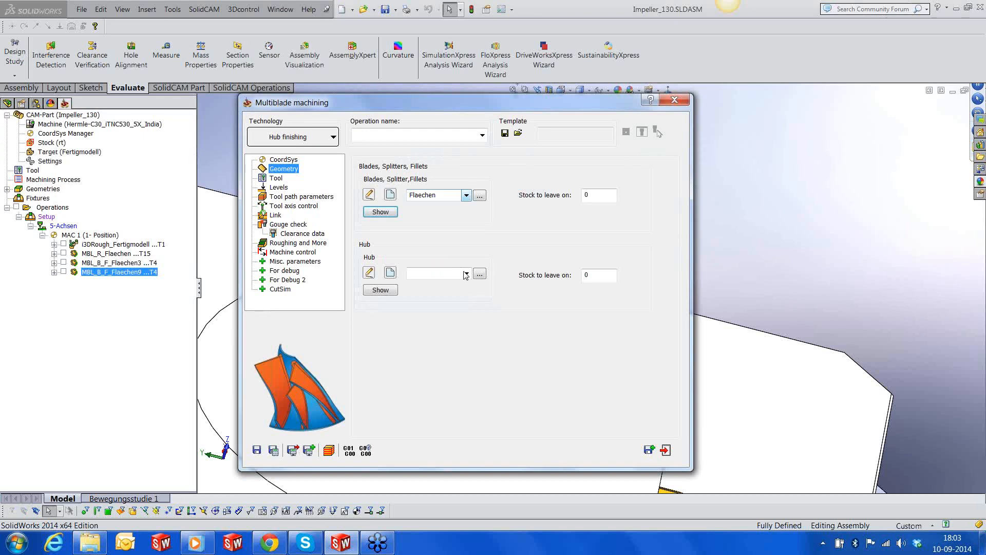
pyautogui.click(467, 274)
pyautogui.click(427, 284)
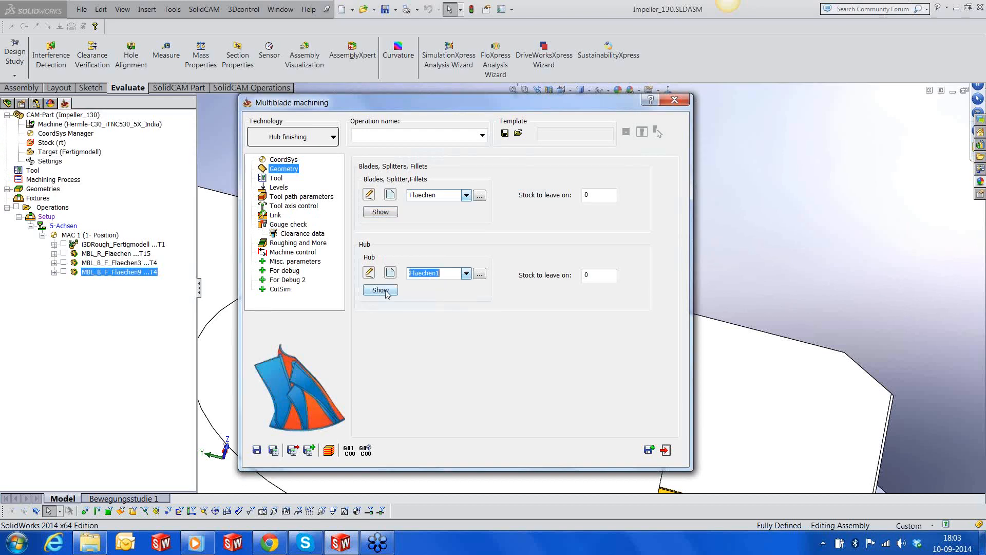
pyautogui.click(381, 291)
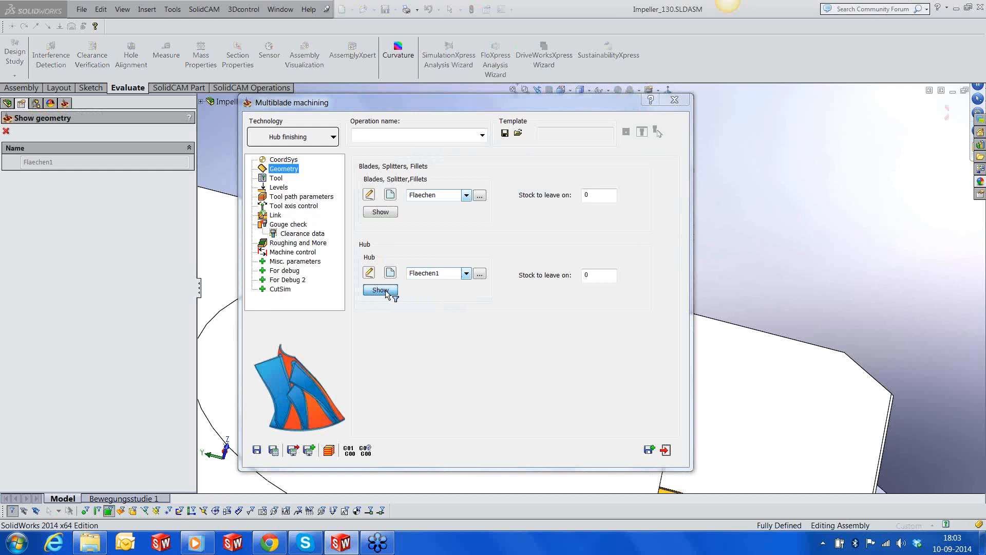
pyautogui.click(6, 132)
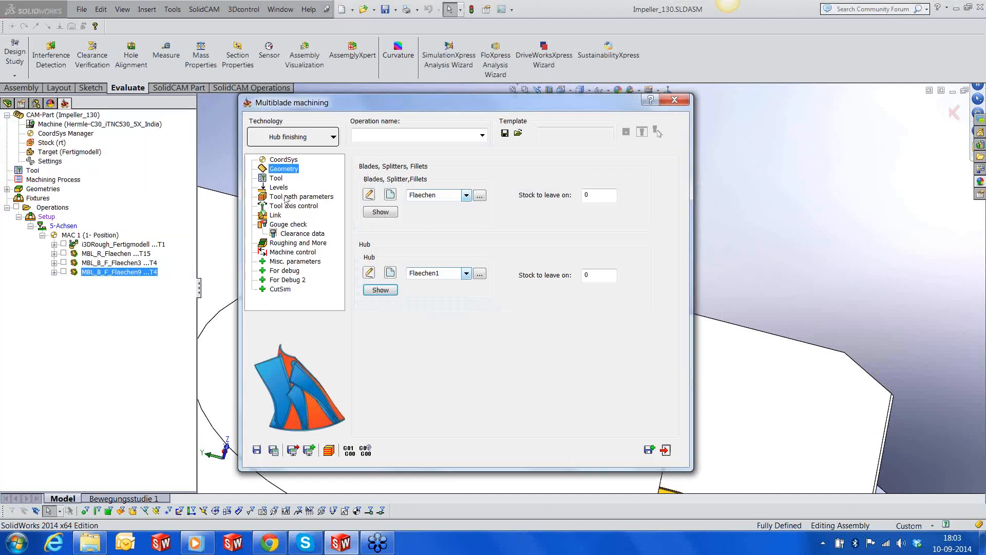
# Step: Assign tool 4, the 6 mm taper mill, to the hub finishing operation
pyautogui.click(276, 177)
pyautogui.click(431, 336)
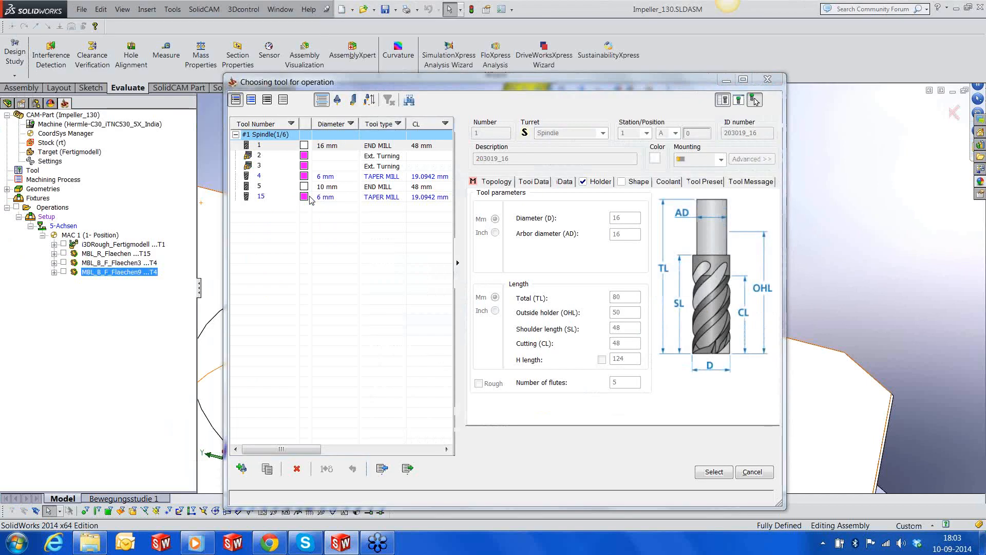
pyautogui.click(387, 176)
pyautogui.click(706, 472)
# Step: Limit the hub finishing slices to a maximum distance of 0.5 and set the sorting method to Zigzag, start from leading edge
pyautogui.click(276, 188)
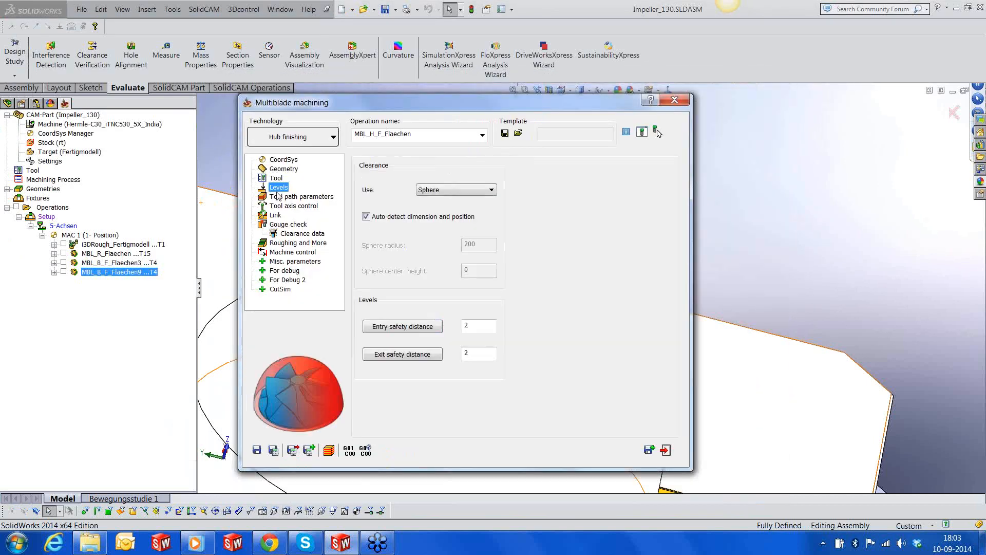
pyautogui.click(280, 197)
pyautogui.click(426, 164)
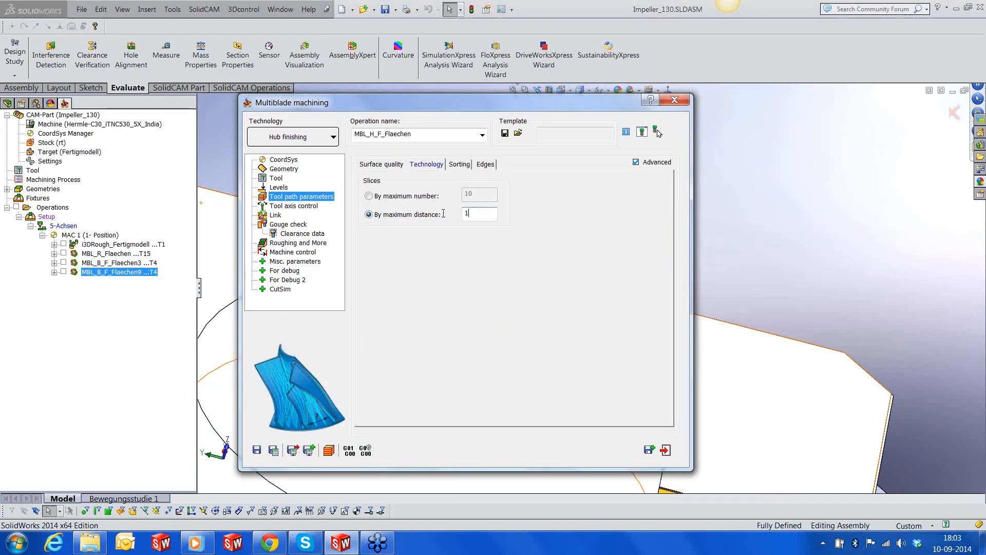
pyautogui.doubleClick(468, 214)
pyautogui.write('0.5')
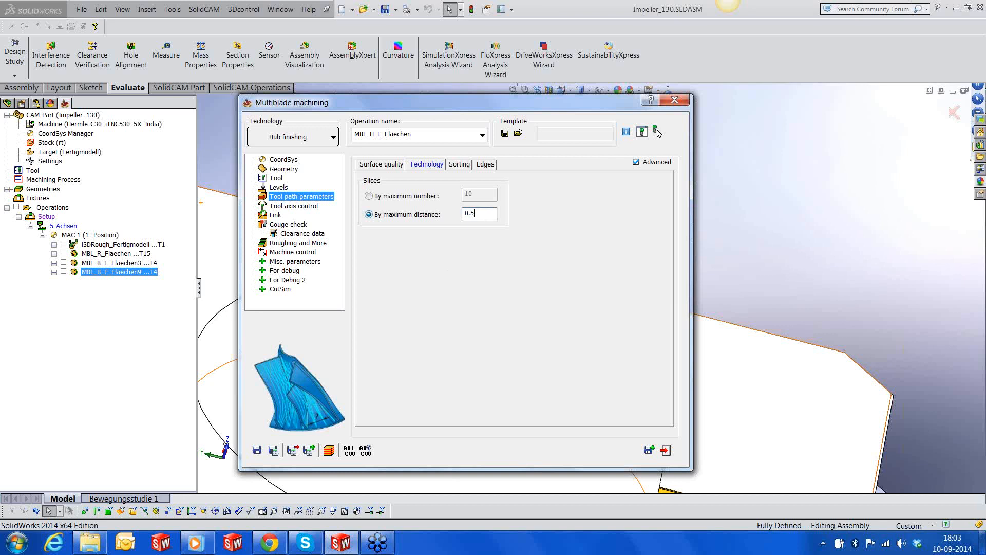
pyautogui.click(463, 165)
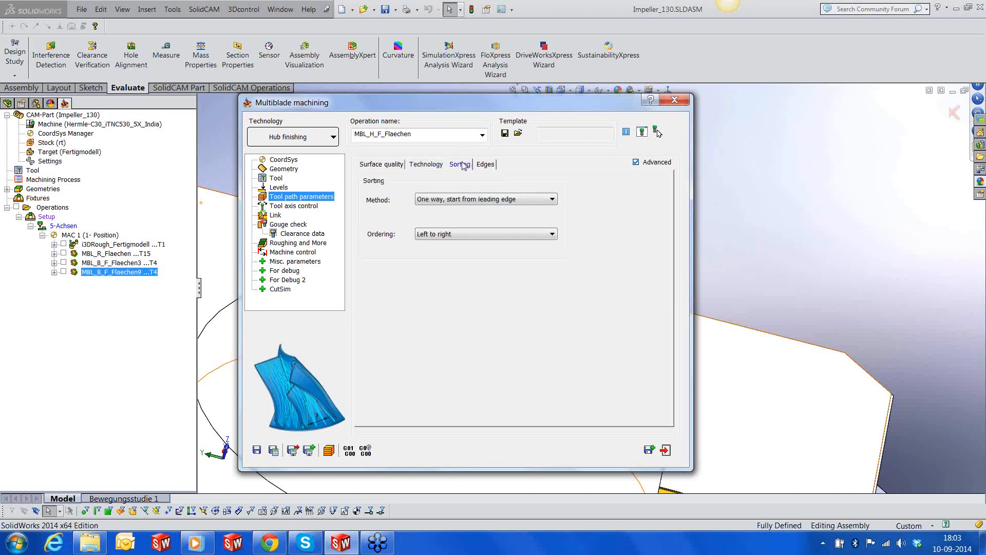
pyautogui.click(474, 200)
pyautogui.click(466, 226)
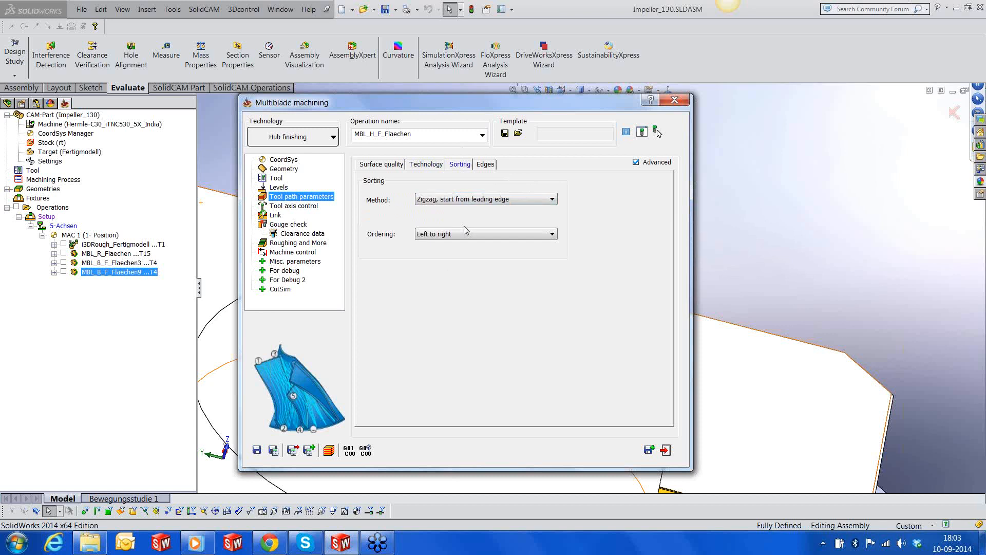
pyautogui.click(491, 165)
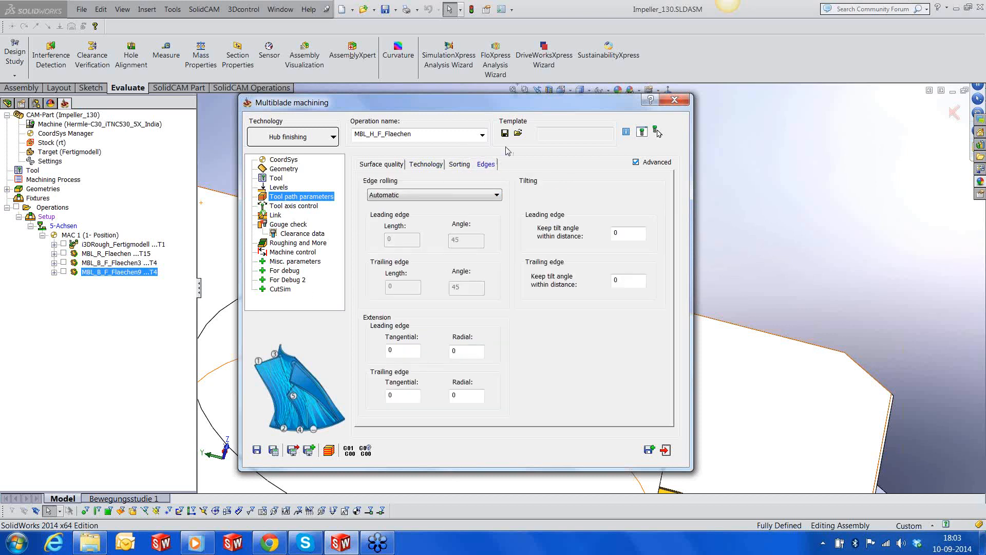
# Step: Save the hub finishing operation MBL_H_F_Flaechen and calculate its tool path
pyautogui.click(256, 450)
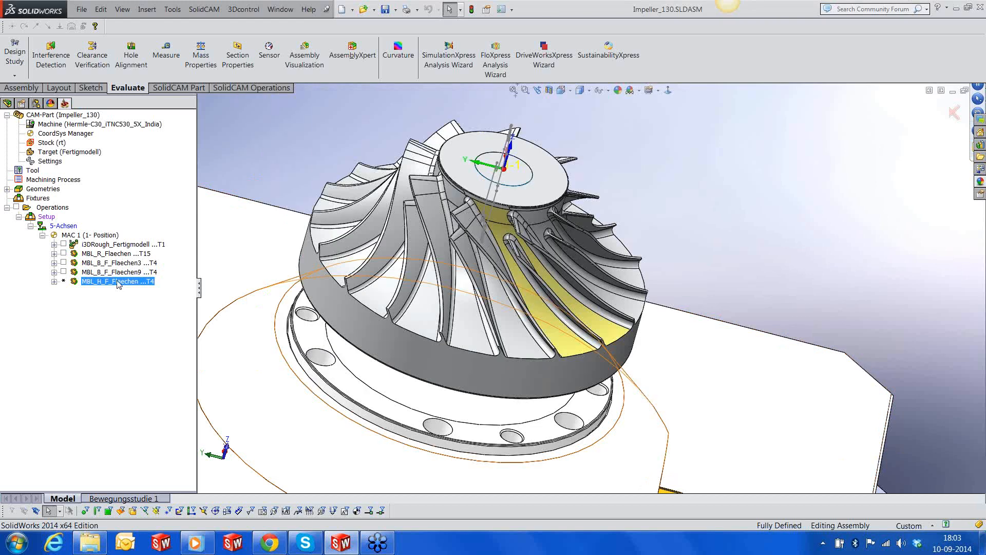
pyautogui.rightClick(118, 284)
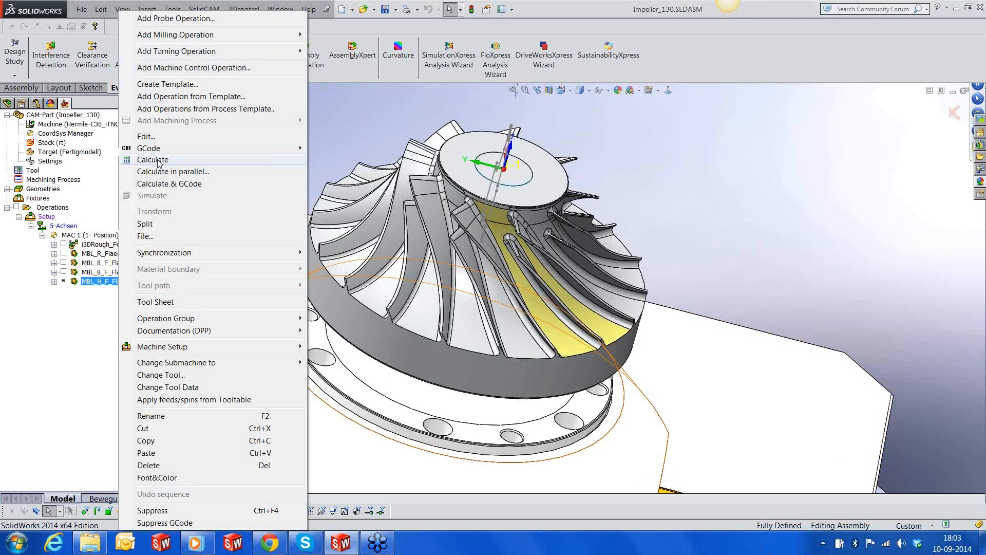
pyautogui.click(153, 160)
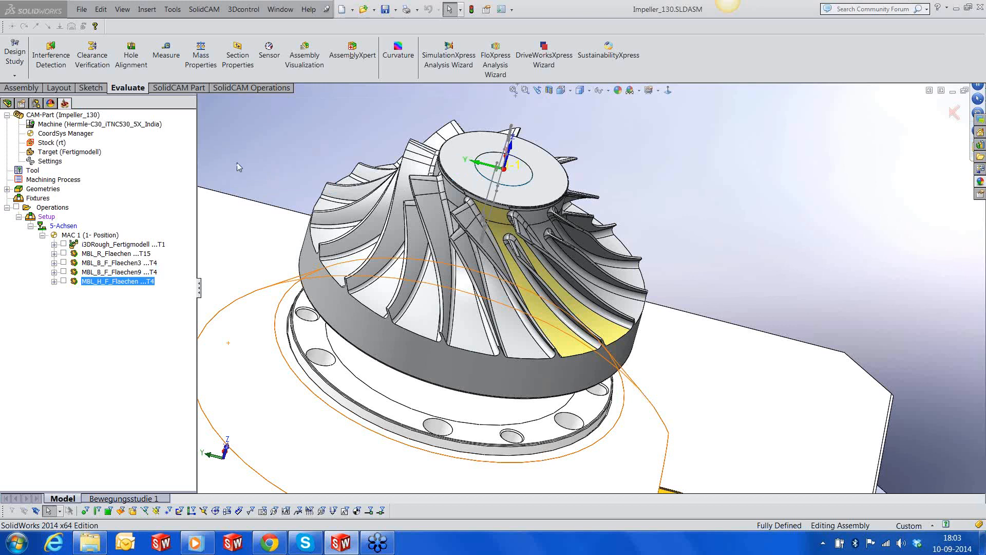
# Step: Display and examine the MBL_H_F_Flaechen tool path along the hub, then hide it and select the i3DRough_Fertigmodell operation
pyautogui.click(64, 281)
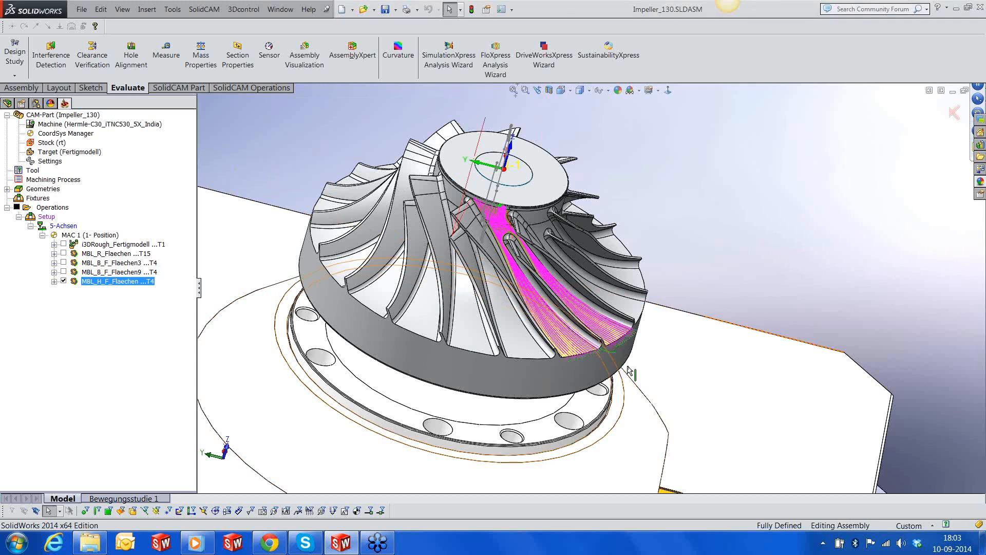
pyautogui.moveTo(628, 369); pyautogui.dragTo(625, 380, button='middle')
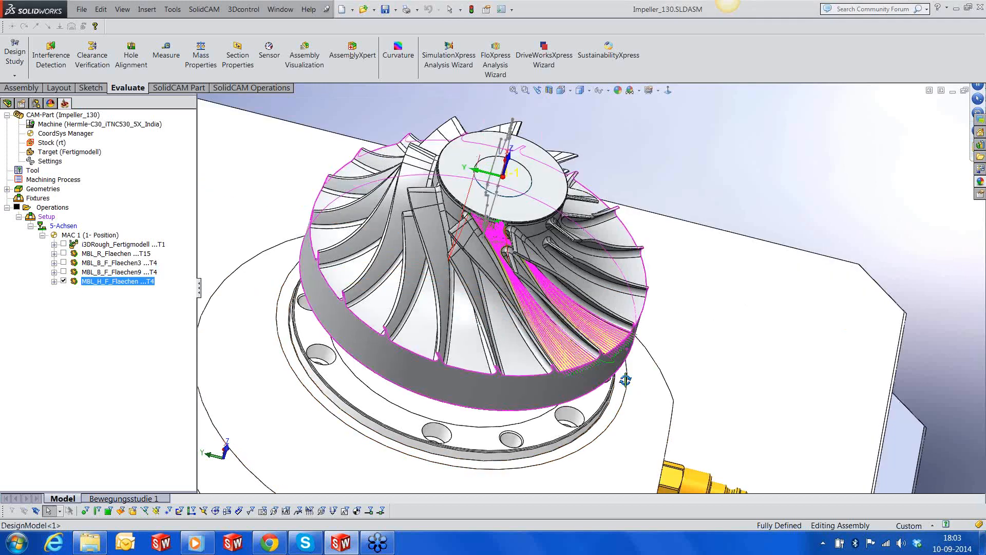
pyautogui.scroll(-4, 539, 308)
pyautogui.moveTo(570, 301); pyautogui.dragTo(579, 257, button='middle')
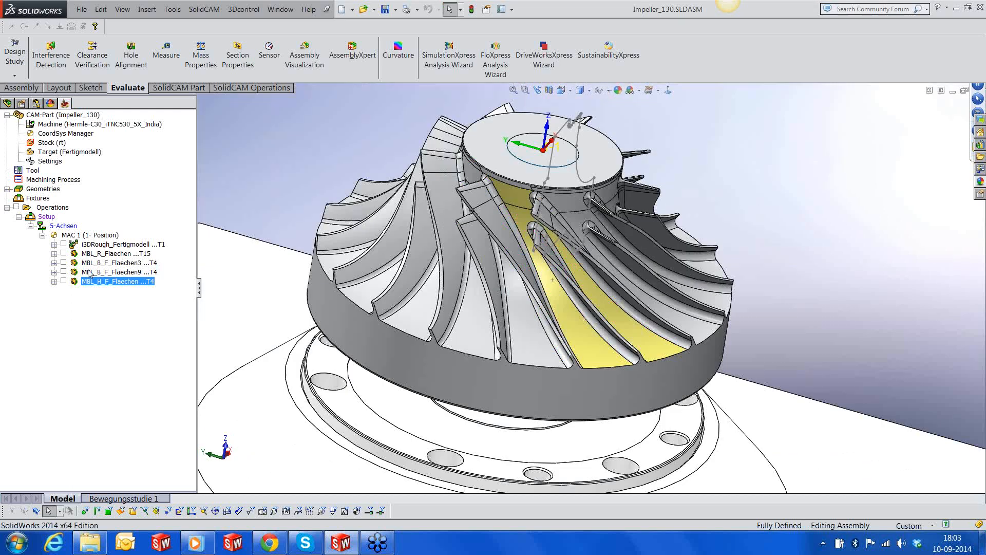
pyautogui.click(118, 244)
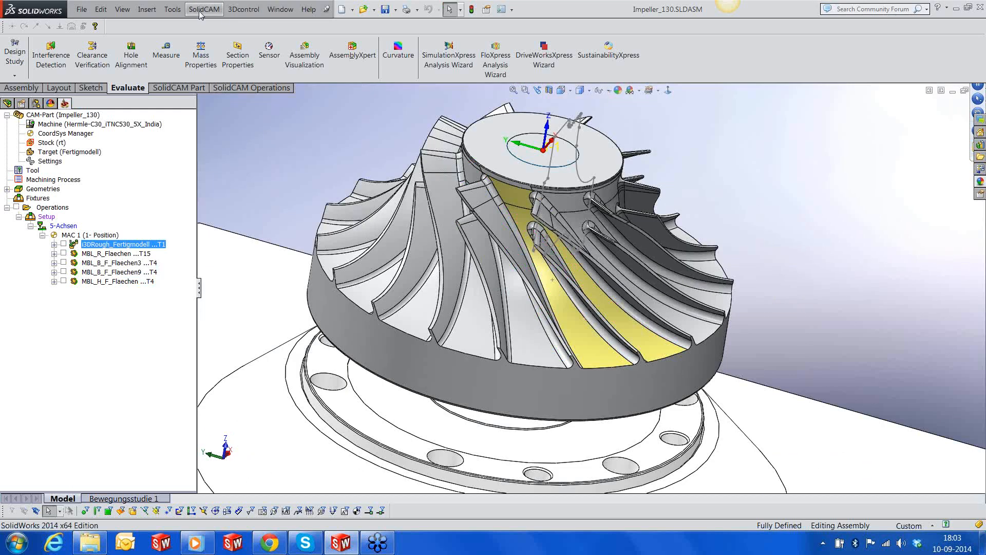
pyautogui.click(199, 11)
pyautogui.click(235, 190)
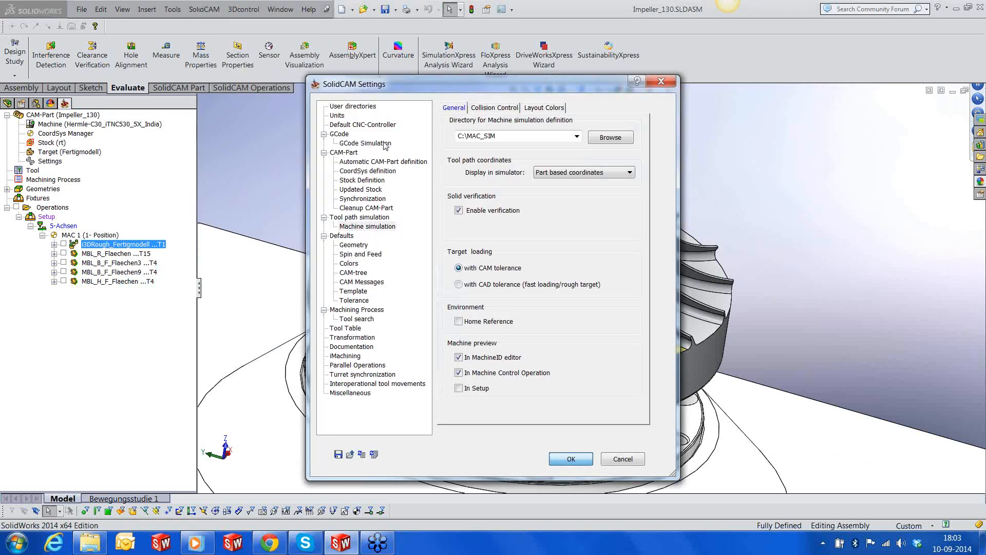
pyautogui.press('Escape')
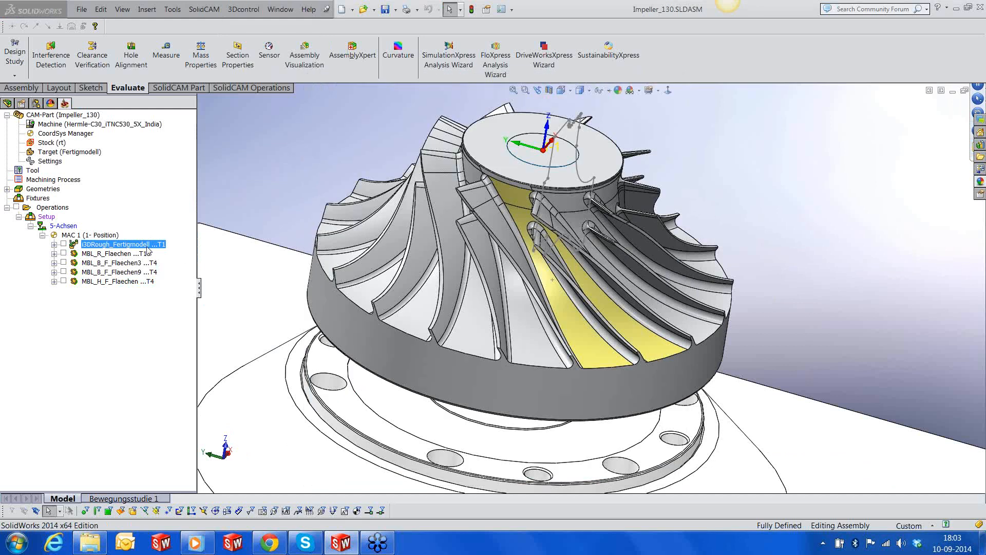
# Step: Launch Machine Simulation for the i3DRough_Fertigmodell and MBL_R_Flaechen operations together, continuing despite the machine-limit warnings
pyautogui.keyDown('ctrl'); pyautogui.click(116, 253); pyautogui.keyUp('ctrl')
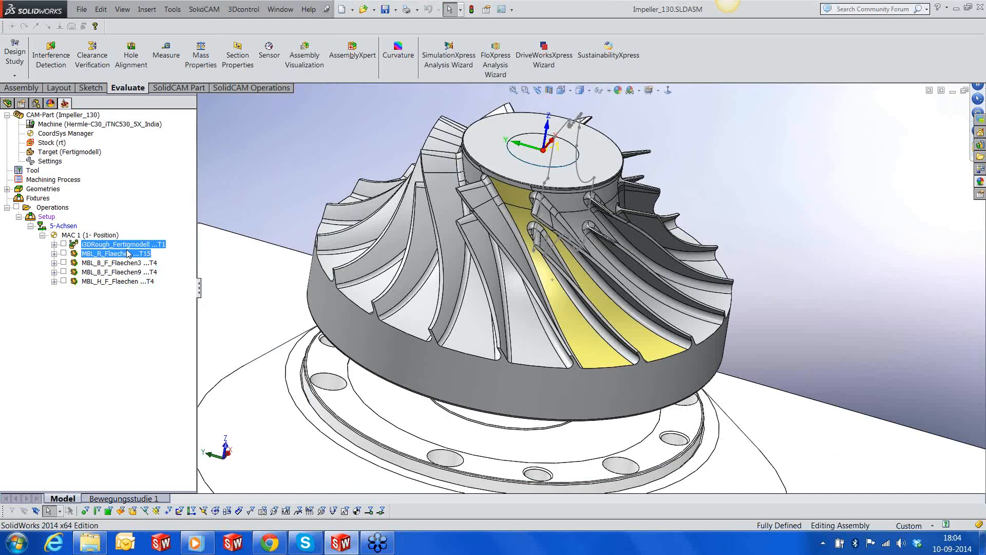
pyautogui.rightClick(128, 254)
pyautogui.click(147, 313)
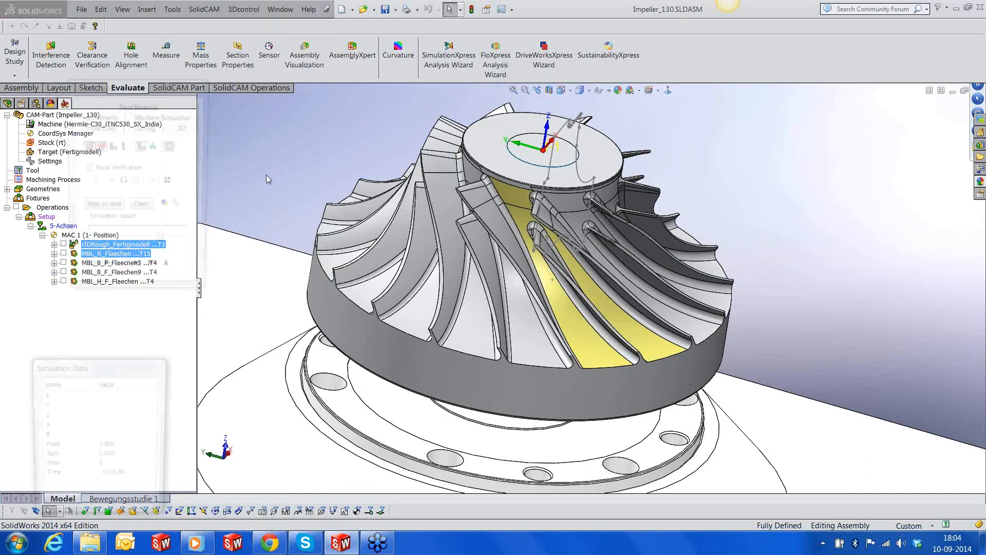
pyautogui.click(181, 119)
pyautogui.click(179, 127)
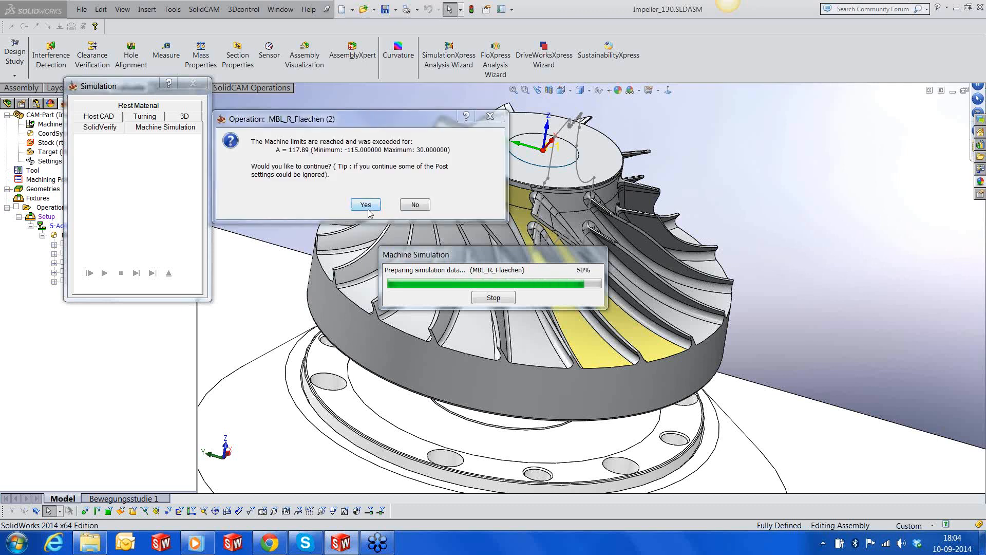
pyautogui.click(366, 205)
pyautogui.click(365, 205)
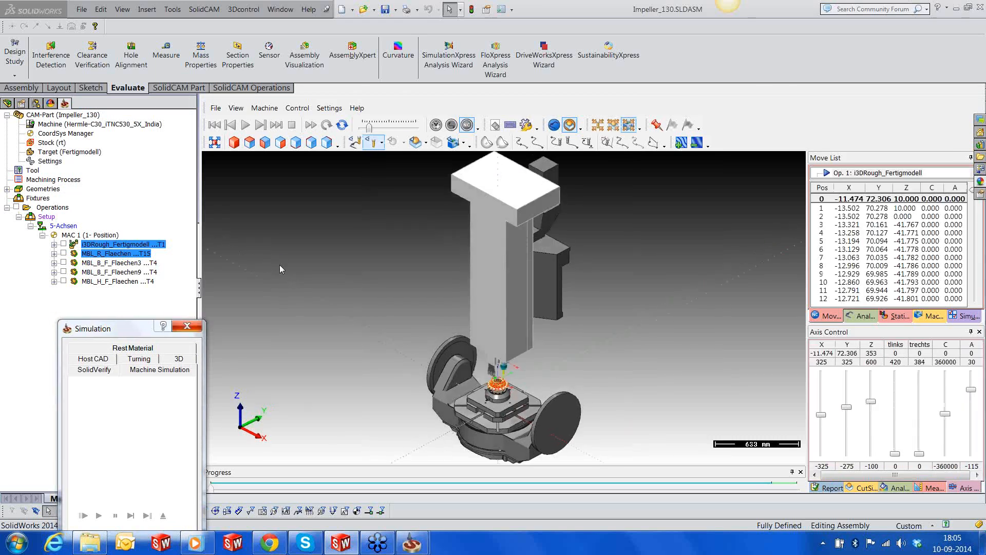
# Step: Show the raw stock and hide the finished impeller in the machine simulation
pyautogui.scroll(3, 514, 438)
pyautogui.scroll(1, 489, 438)
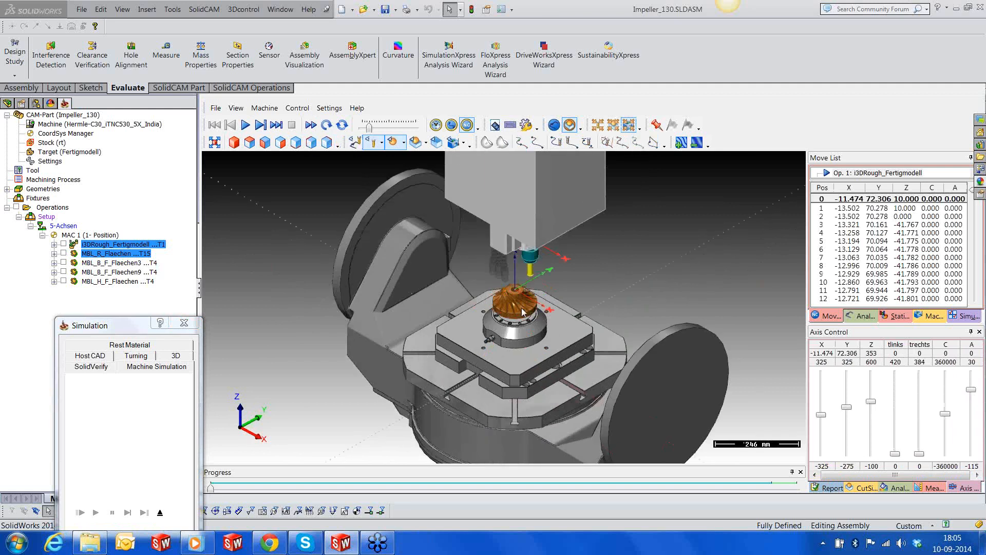
pyautogui.scroll(1, 523, 312)
pyautogui.scroll(4, 523, 312)
pyautogui.click(426, 142)
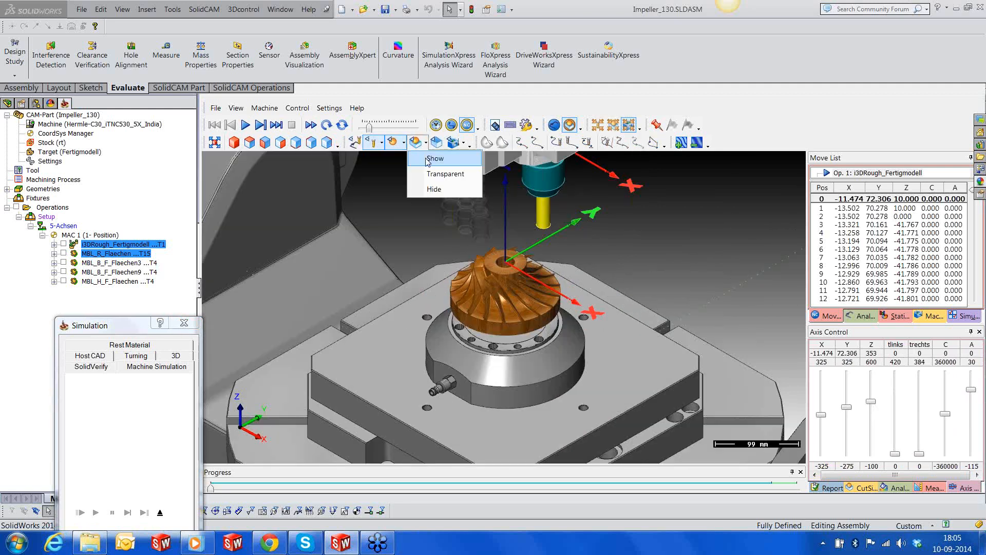
pyautogui.click(425, 159)
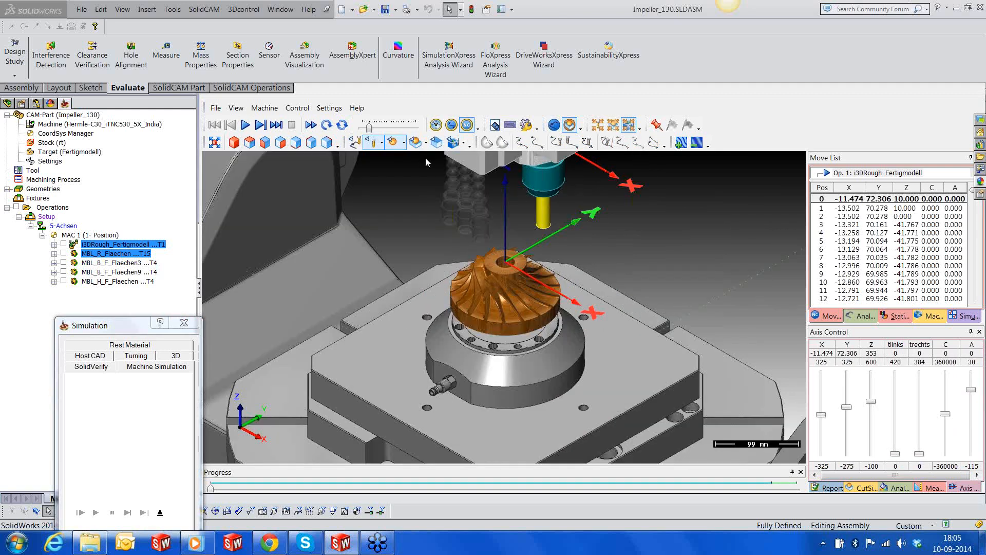
pyautogui.click(404, 142)
pyautogui.click(407, 189)
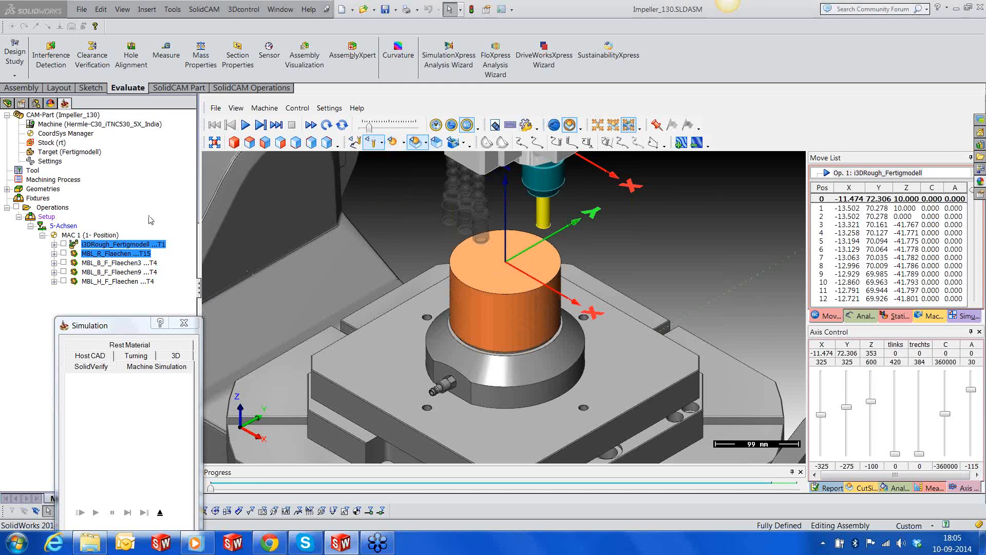
# Step: Run the machine simulation at increased speed through the i3DRough_Fertigmodell roughing and pause it during MBL_R_Flaechen
pyautogui.click(245, 126)
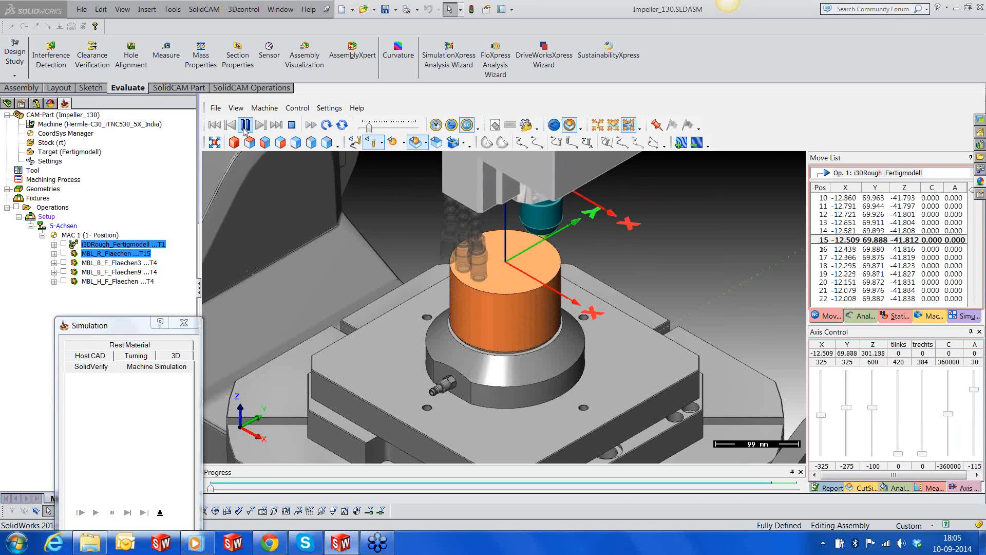
pyautogui.moveTo(369, 128); pyautogui.dragTo(403, 132)
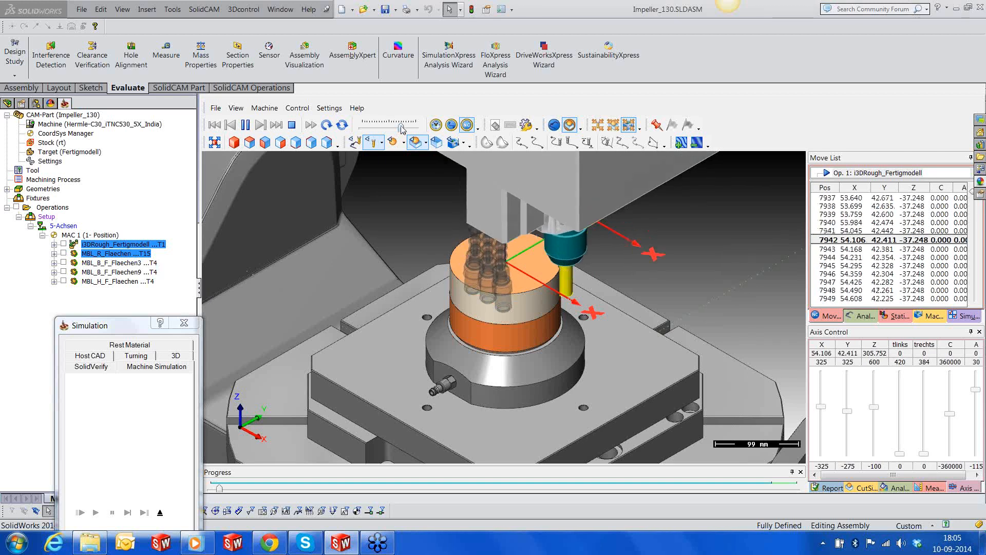
pyautogui.moveTo(402, 126); pyautogui.dragTo(406, 126)
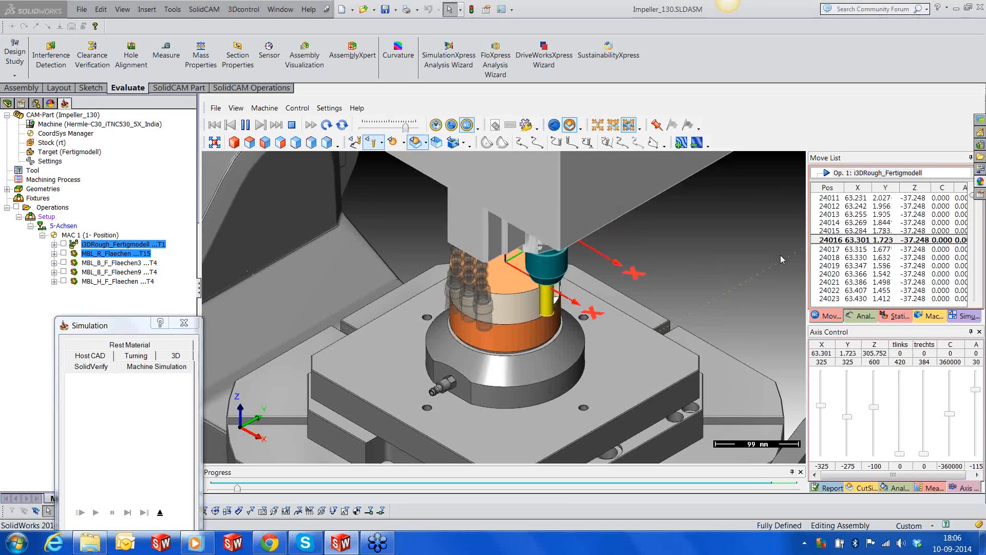
pyautogui.scroll(-3, 781, 255)
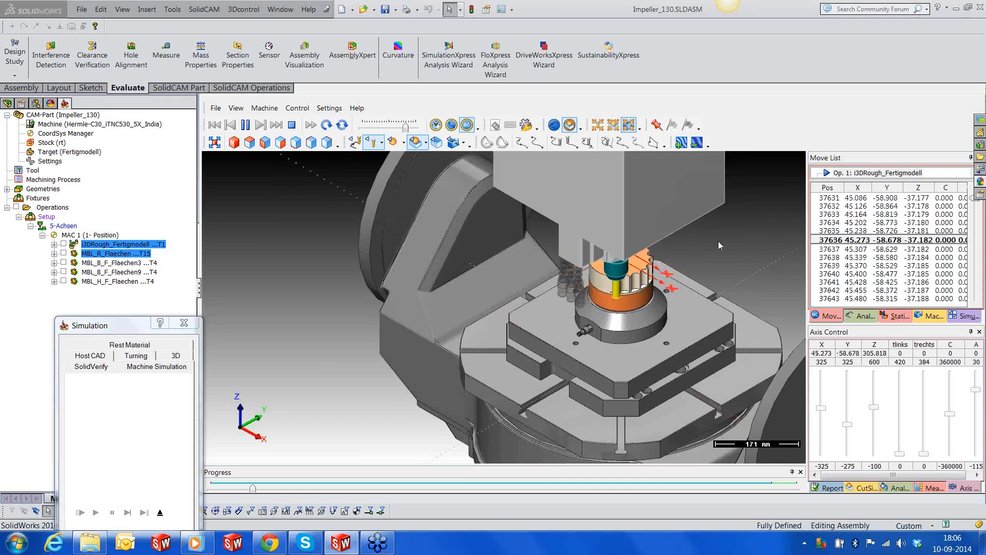
pyautogui.moveTo(732, 269); pyautogui.dragTo(631, 239, button='middle')
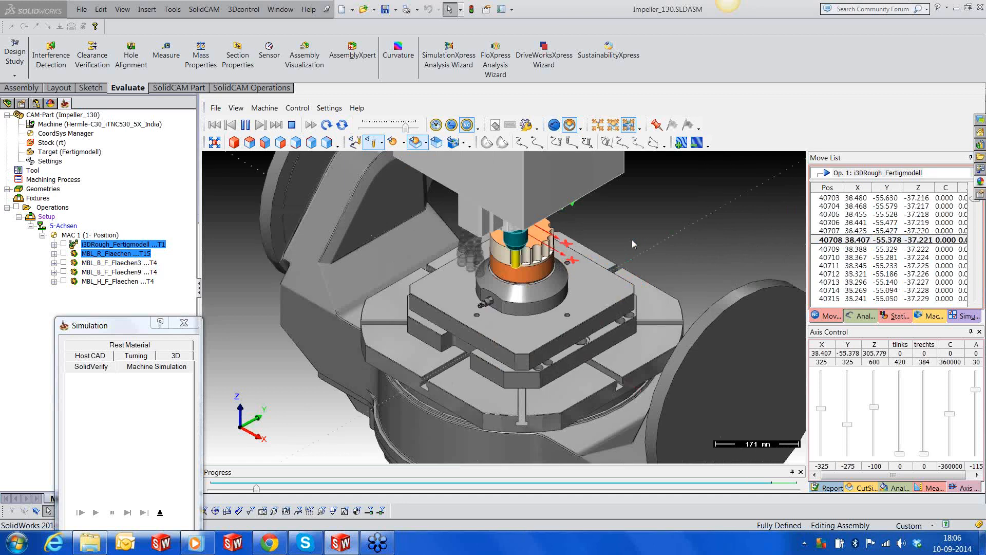
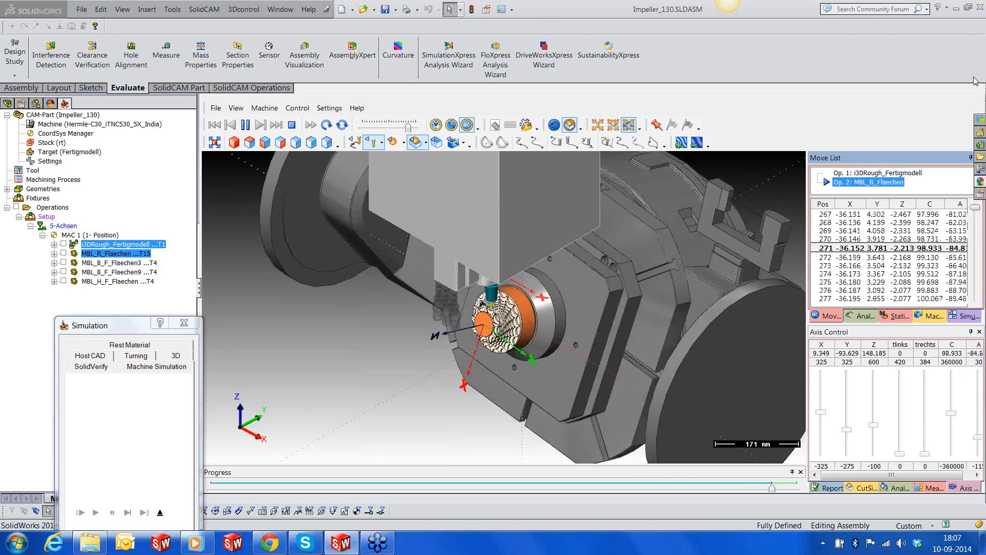
pyautogui.click(245, 128)
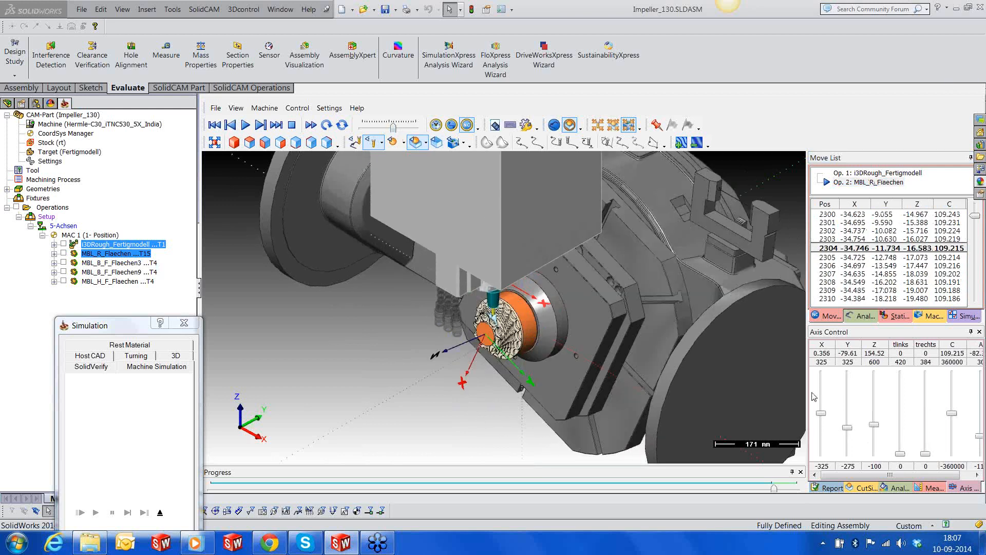
# Step: Examine the first out-of-range A-axis entry of MBL_R_Flaechen in the simulation report, then review the statistics and simulation stop options
pyautogui.click(828, 489)
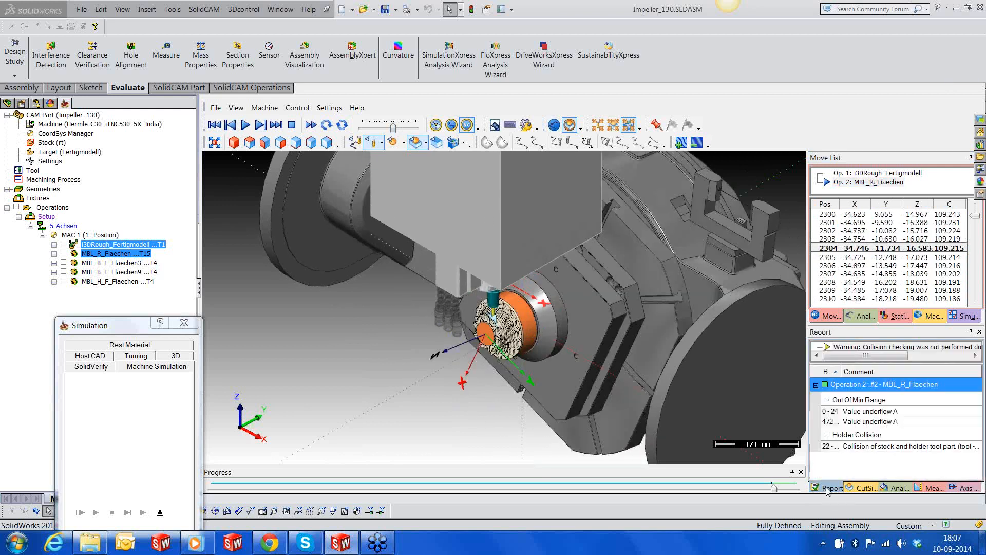
pyautogui.click(852, 412)
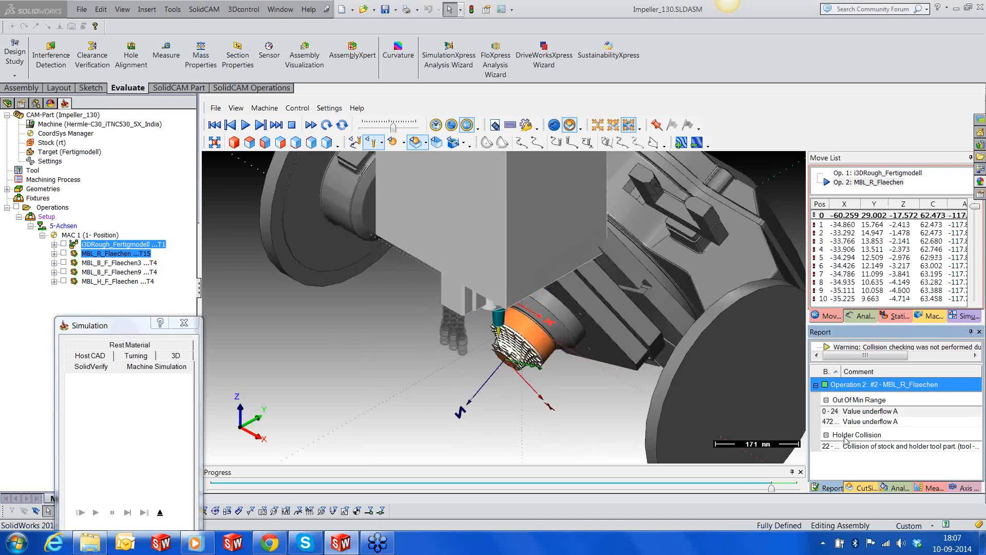
pyautogui.click(854, 415)
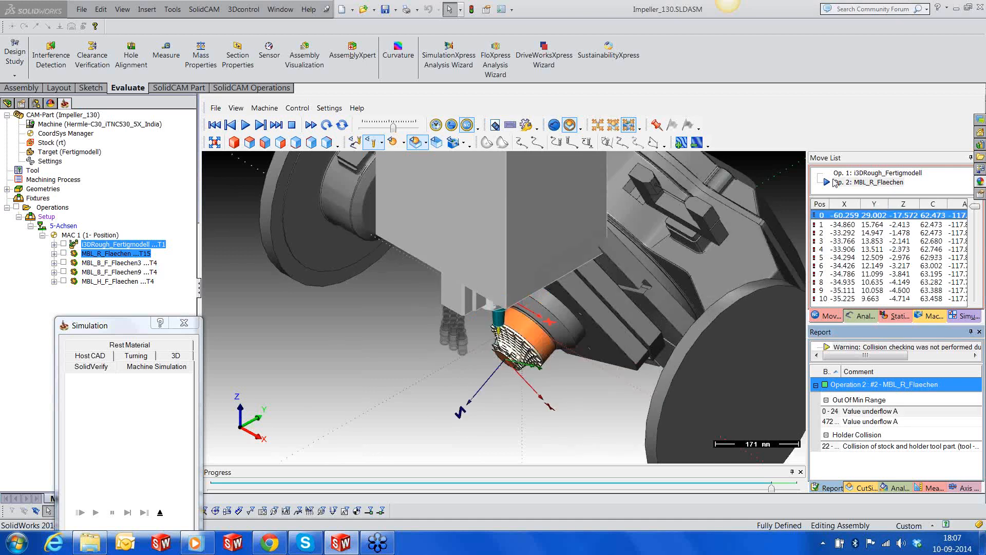
pyautogui.click(898, 316)
pyautogui.click(958, 315)
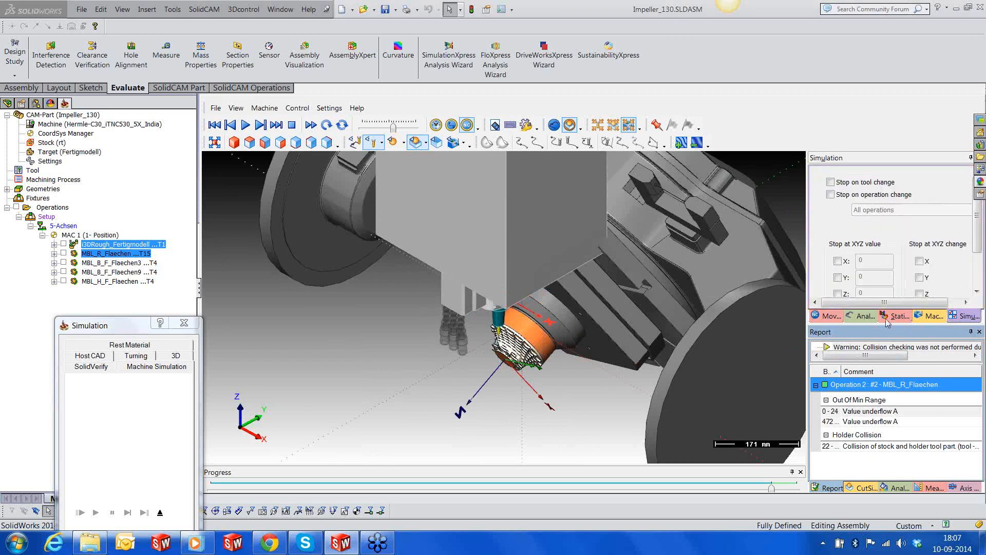
# Step: Inspect the machine component tree and the spindle position at the tilted impeller, then exit the simulation
pyautogui.click(866, 316)
pyautogui.click(917, 317)
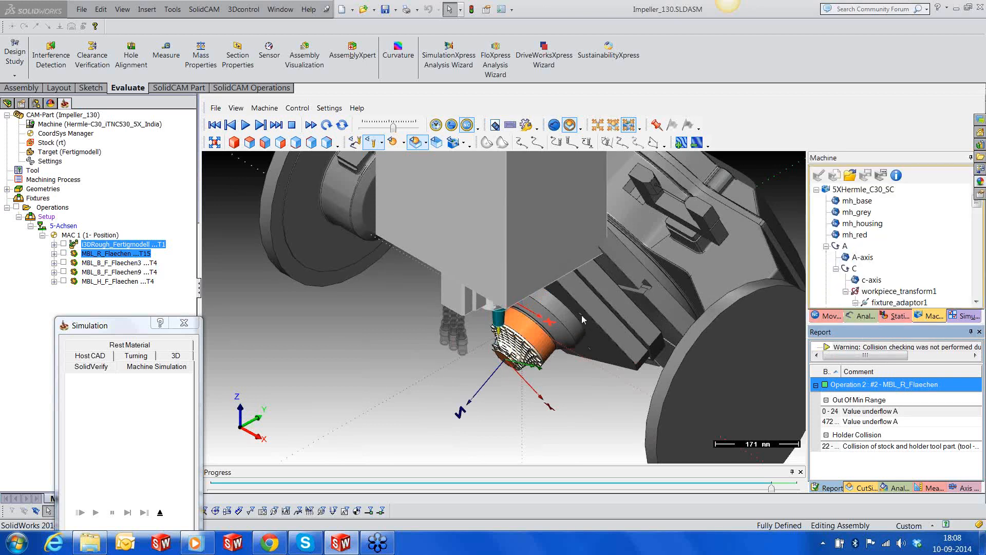
pyautogui.moveTo(582, 316); pyautogui.dragTo(598, 235)
pyautogui.scroll(2, 611, 199)
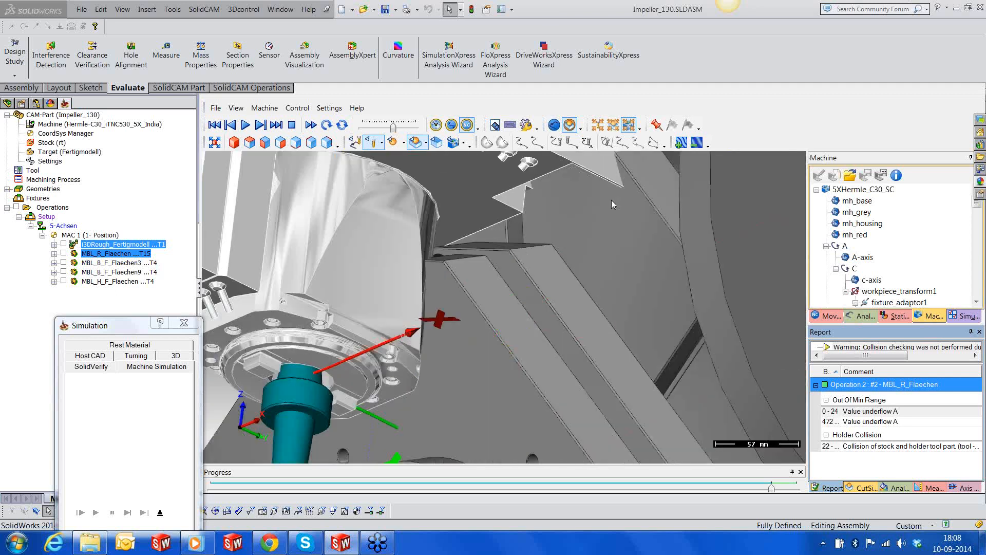
pyautogui.scroll(1, 601, 208)
pyautogui.moveTo(602, 209); pyautogui.dragTo(611, 229)
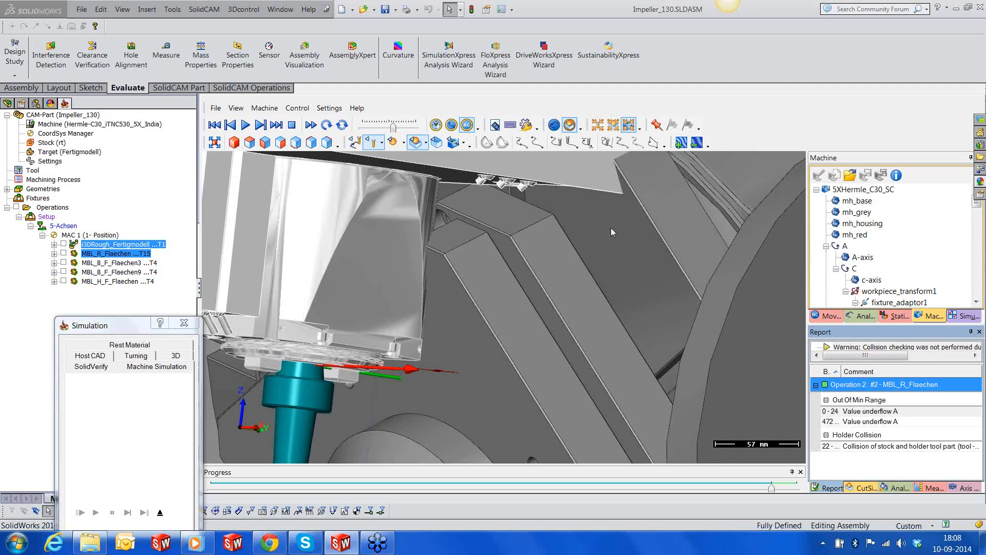
pyautogui.scroll(-2, 609, 239)
pyautogui.scroll(-1, 606, 246)
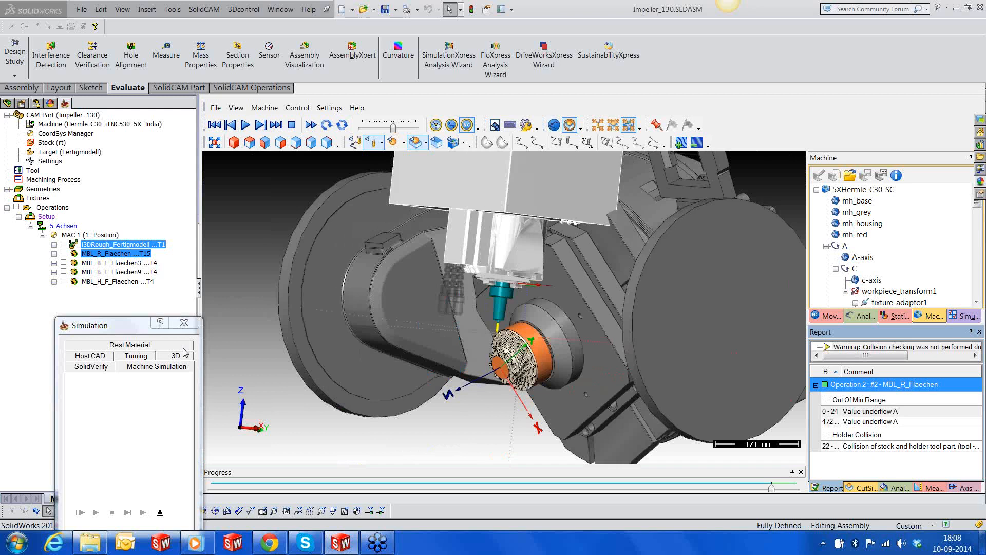
pyautogui.click(160, 513)
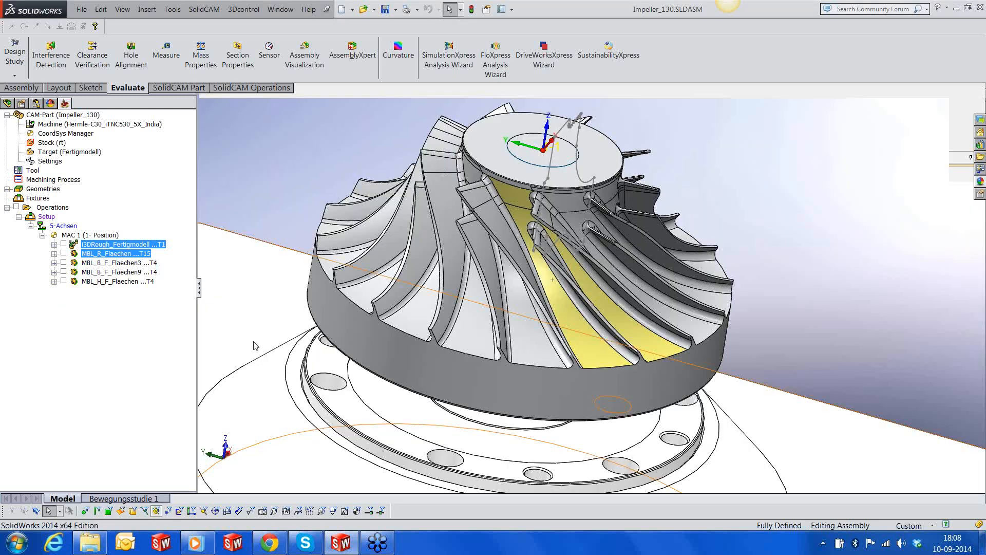
# Step: Edit MBL_R_Flaechen to enable the machine angle limit with a maximum of 90, then save and calculate the operation
pyautogui.rightClick(123, 253)
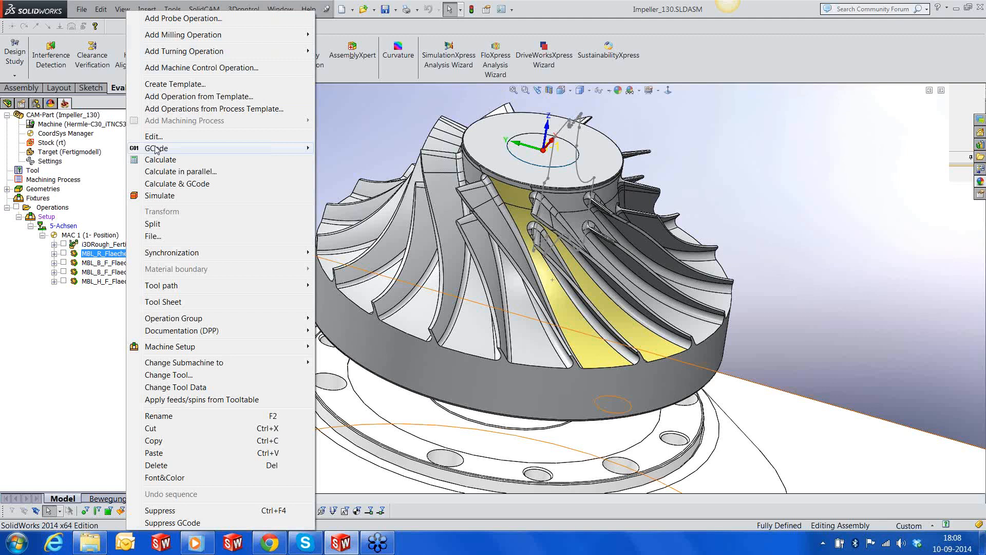
pyautogui.click(153, 136)
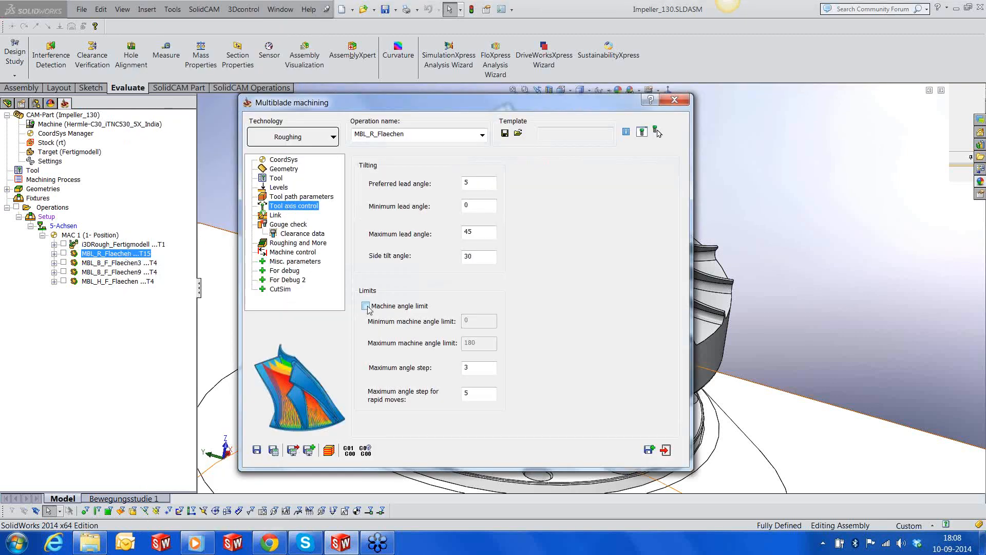
pyautogui.click(366, 306)
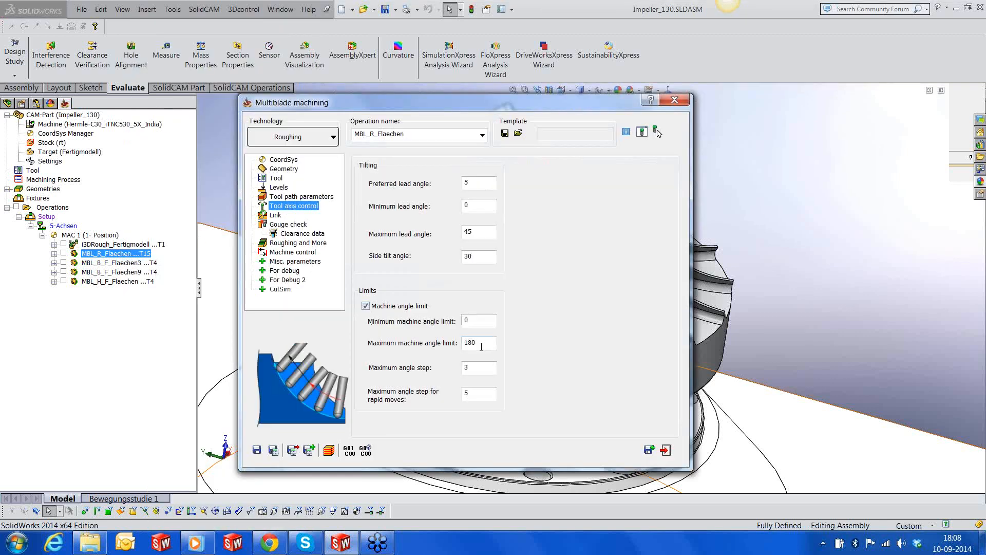
pyautogui.doubleClick(469, 342)
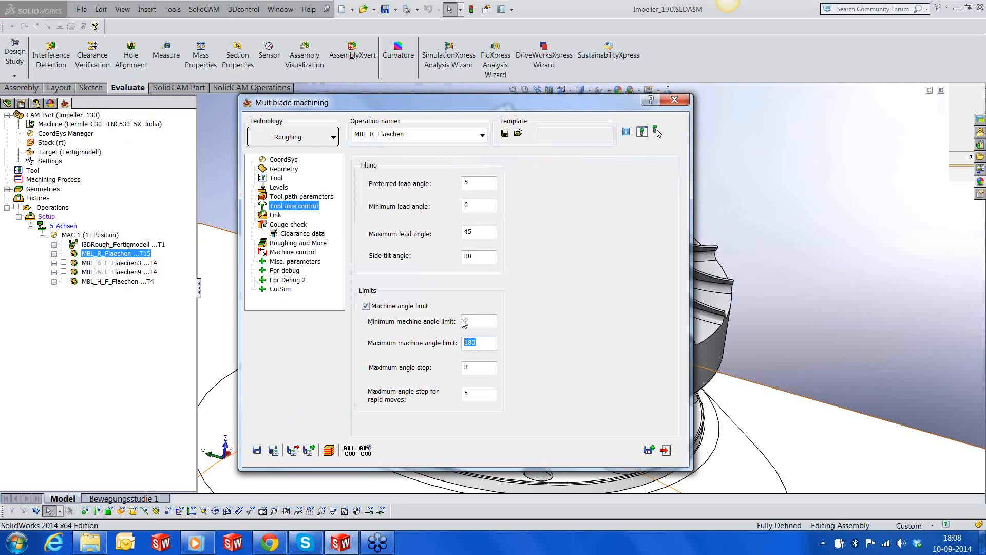
pyautogui.write('90')
pyautogui.click(270, 454)
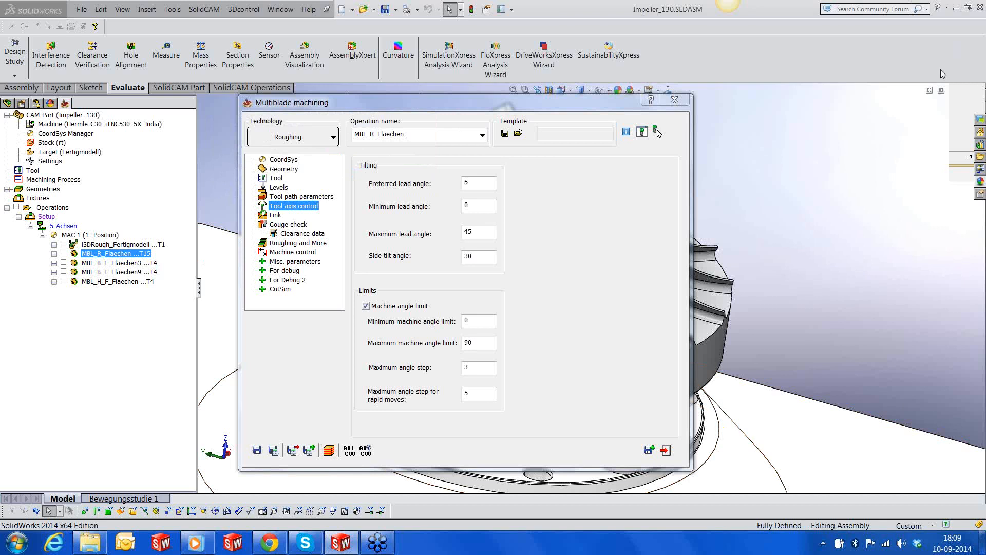
# Step: Launch Machine Simulation for MBL_R_Flaechen alone and inspect the tool and spindle position at the roughed impeller stock
pyautogui.click(329, 451)
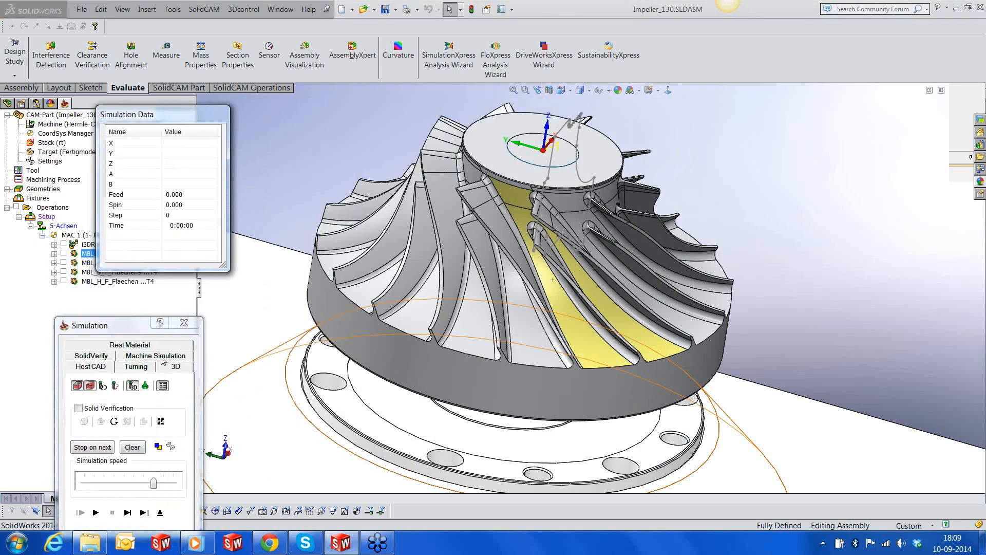
pyautogui.click(162, 360)
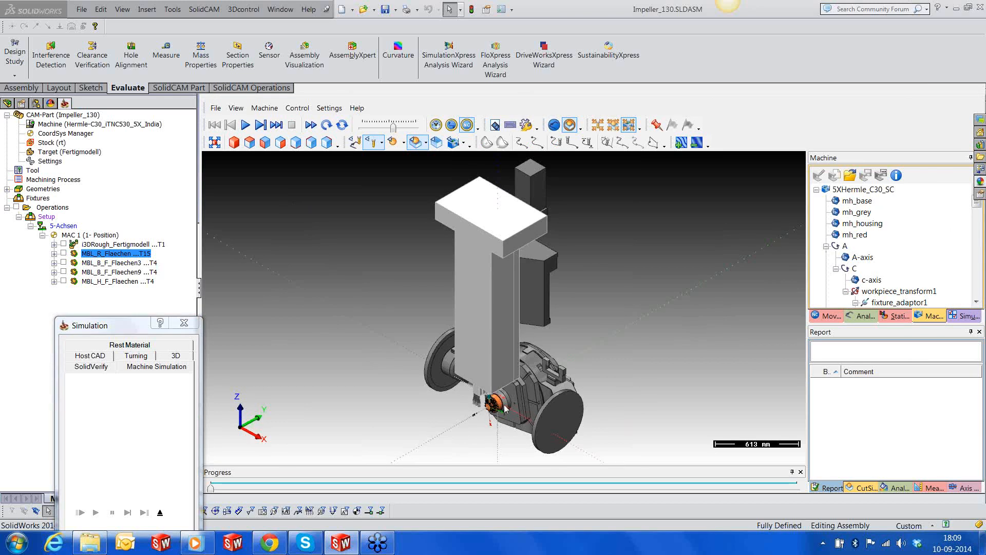
pyautogui.scroll(3, 505, 409)
pyautogui.scroll(4, 505, 408)
pyautogui.moveTo(505, 408); pyautogui.dragTo(468, 346, button='middle')
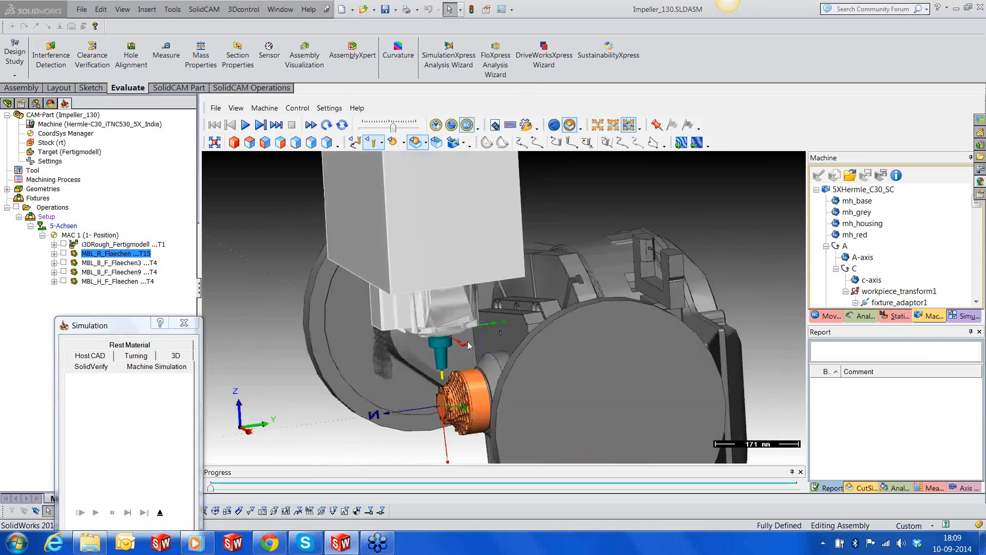
pyautogui.scroll(5, 503, 337)
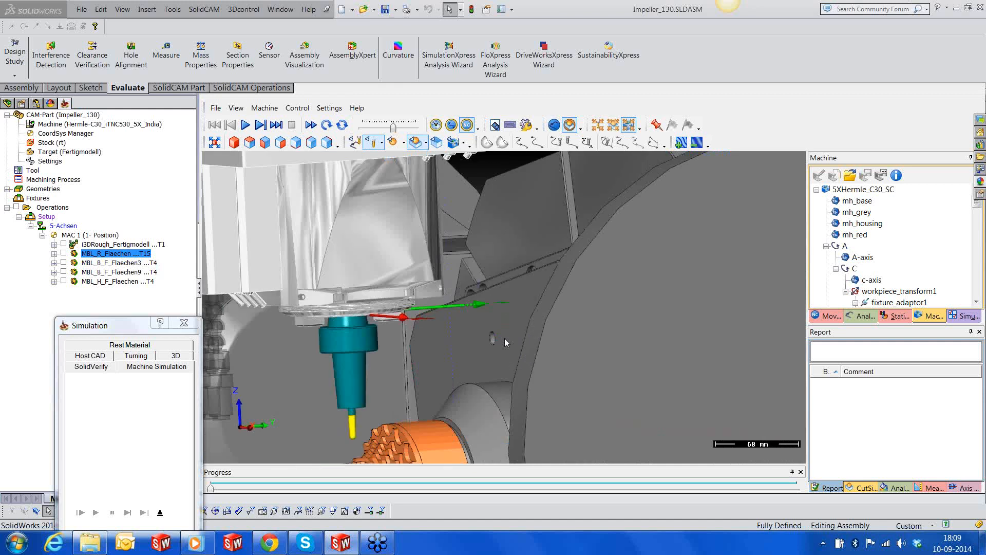
pyautogui.scroll(-4, 505, 339)
pyautogui.moveTo(505, 338)
pyautogui.mouseDown(button='middle')
pyautogui.moveTo(482, 351)
pyautogui.moveTo(514, 350)
pyautogui.mouseUp(button='middle')
pyautogui.scroll(-4, 513, 350)
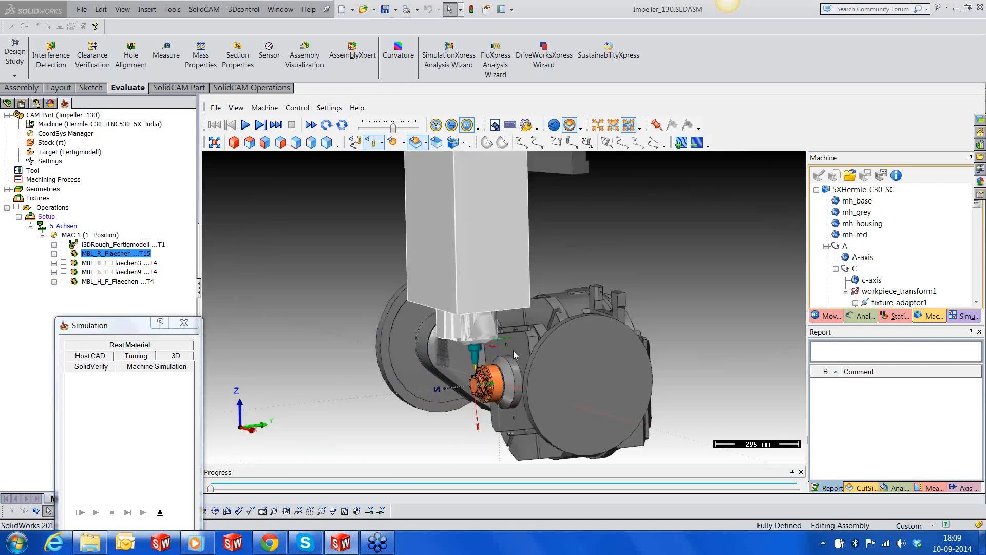
pyautogui.scroll(4, 513, 350)
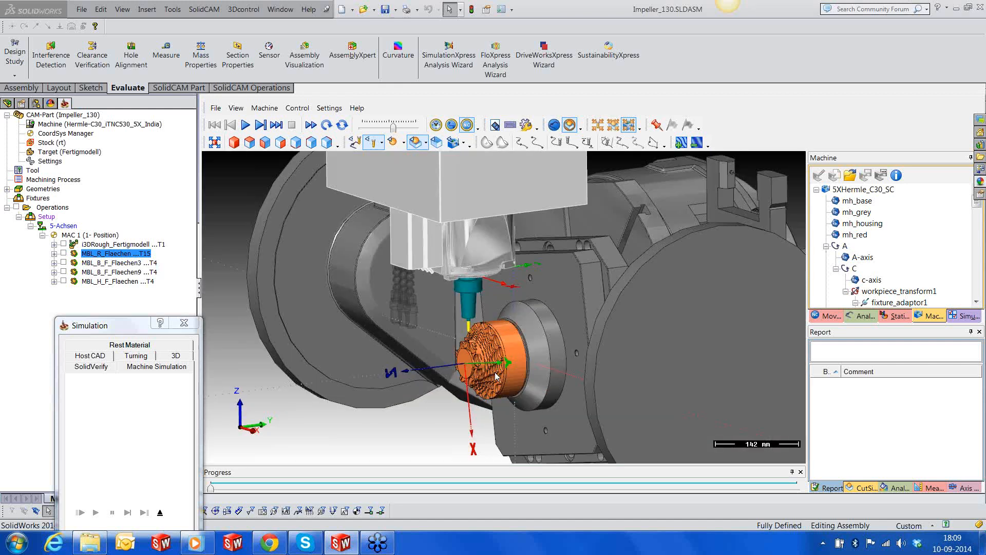
pyautogui.scroll(2, 497, 377)
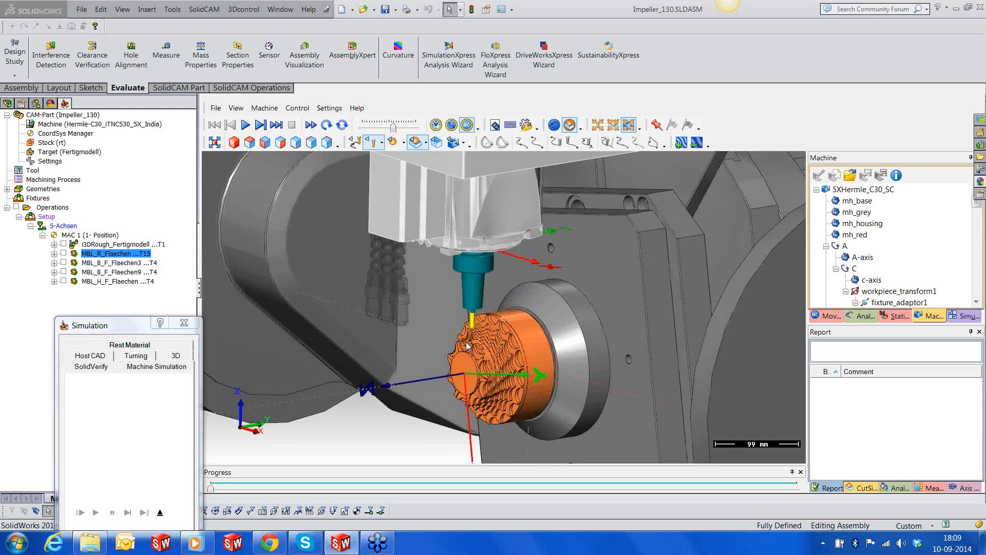
pyautogui.scroll(2, 468, 346)
# Step: Run the MBL_R_Flaechen simulation, speeding it up through the roughing, then slow it down and pause it near the end
pyautogui.click(245, 125)
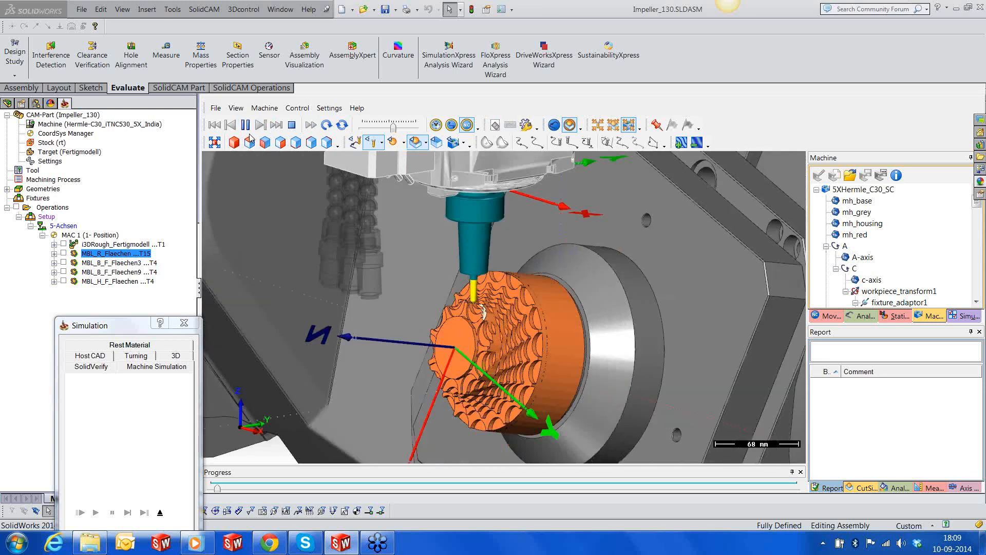
pyautogui.scroll(-5, 443, 301)
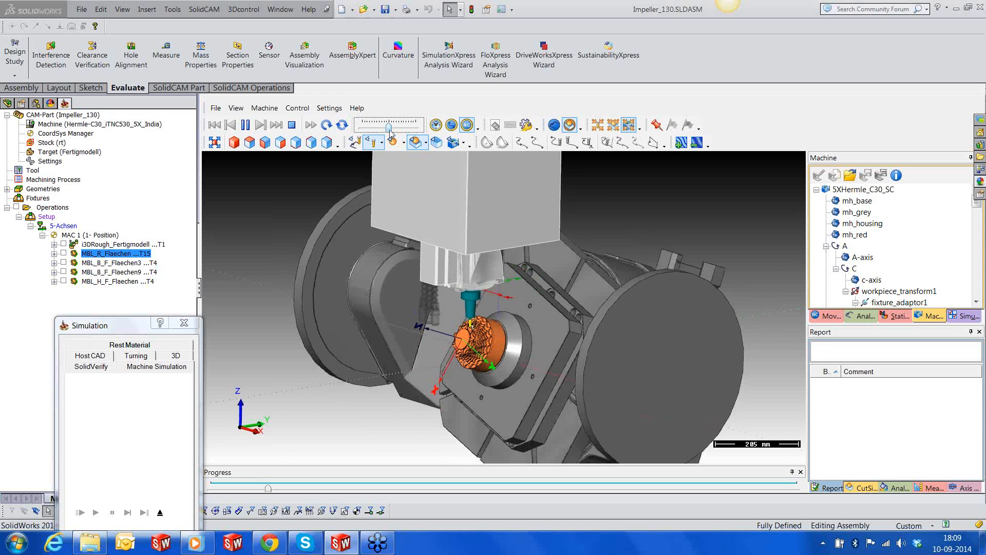
pyautogui.moveTo(390, 129); pyautogui.dragTo(396, 131)
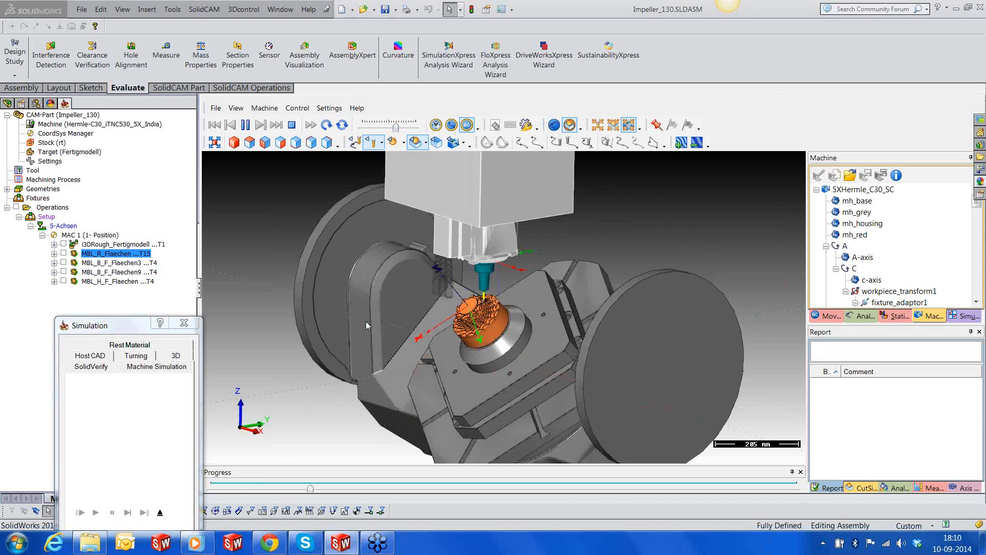
pyautogui.scroll(4, 457, 346)
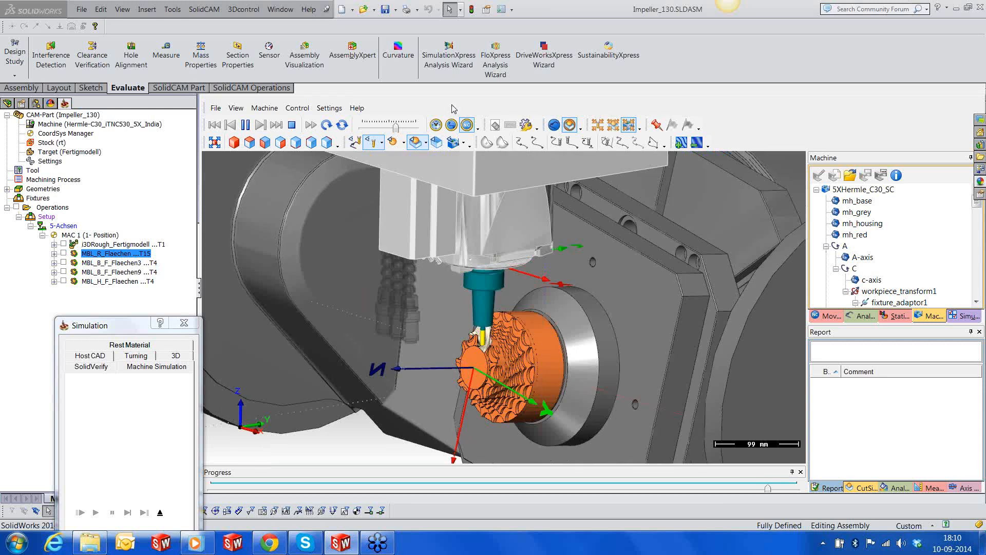
pyautogui.moveTo(395, 129); pyautogui.dragTo(387, 133)
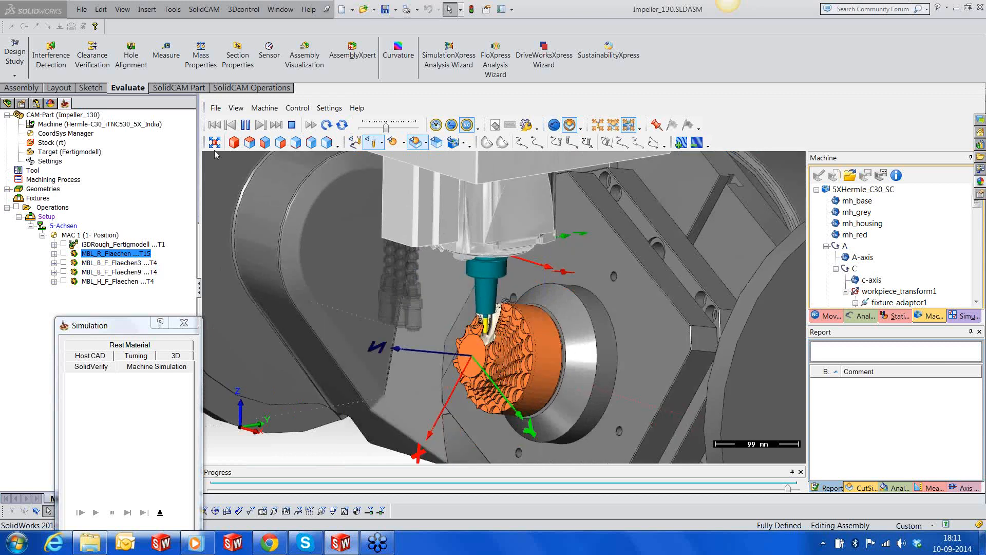
pyautogui.click(246, 125)
# Step: Display the Deviation analysis on the machined stock and enlarge its area to show the full color scale
pyautogui.scroll(5, 440, 265)
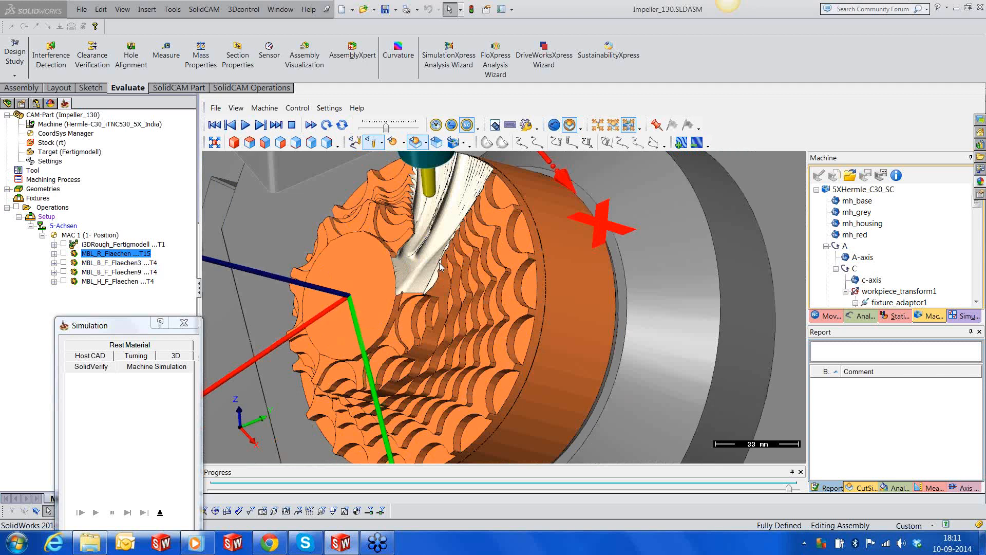
pyautogui.moveTo(441, 266); pyautogui.dragTo(536, 322, button='middle')
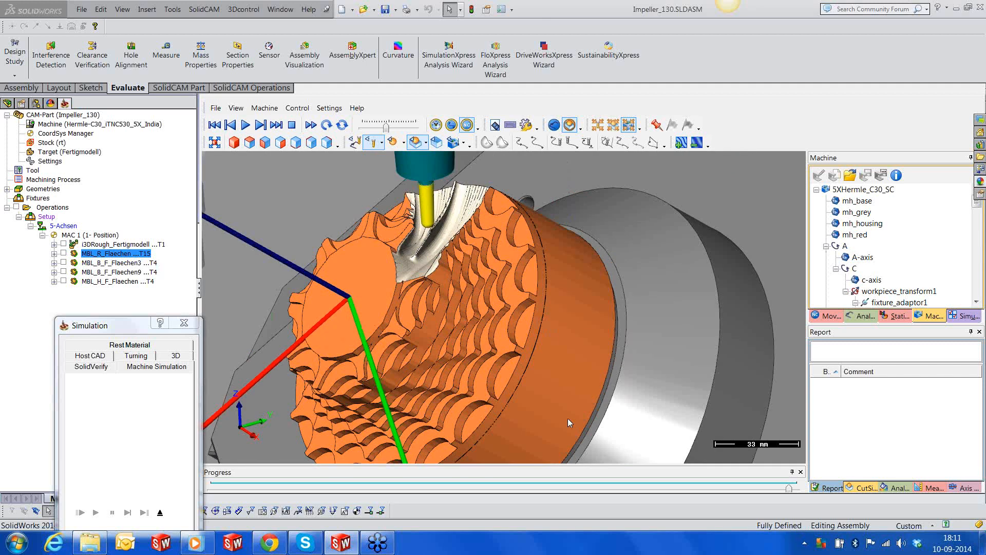
pyautogui.click(900, 488)
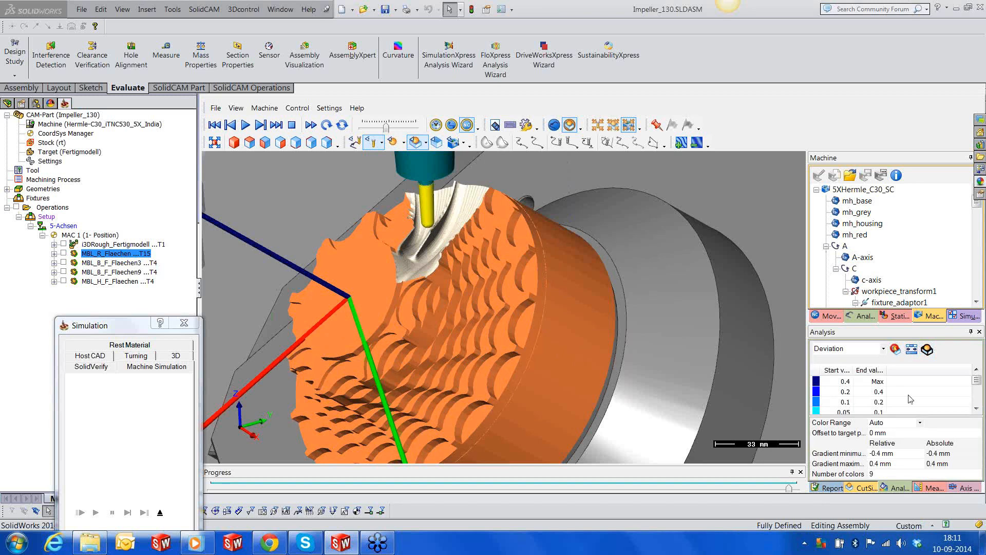
pyautogui.click(896, 349)
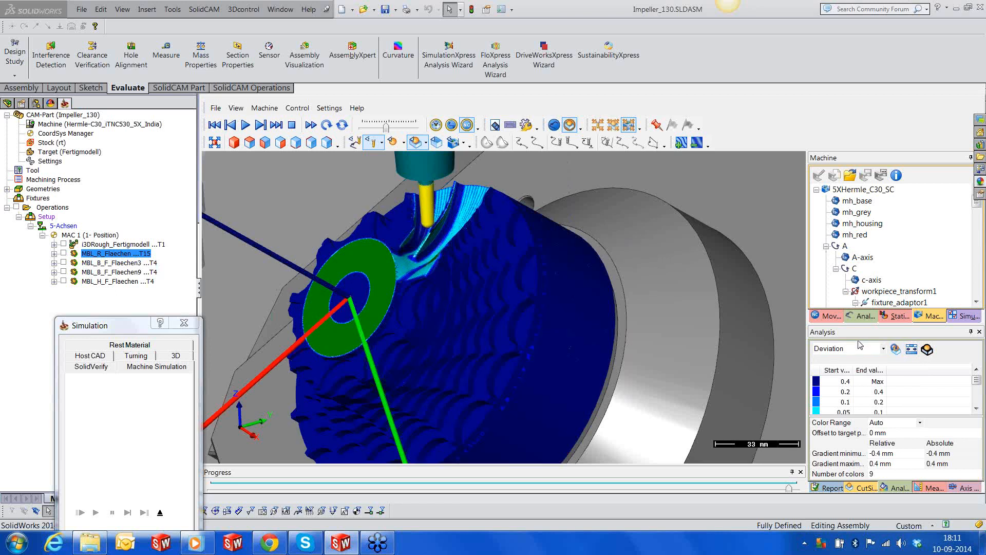
pyautogui.moveTo(861, 324); pyautogui.dragTo(861, 222)
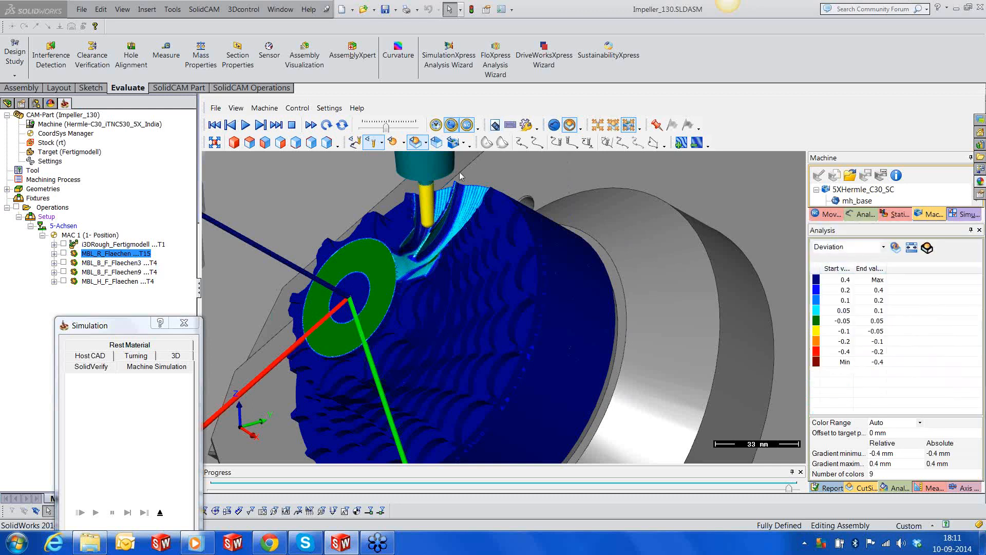
# Step: Probe the deviation at a point beside the roughed channel, then remove all measured points
pyautogui.moveTo(442, 241)
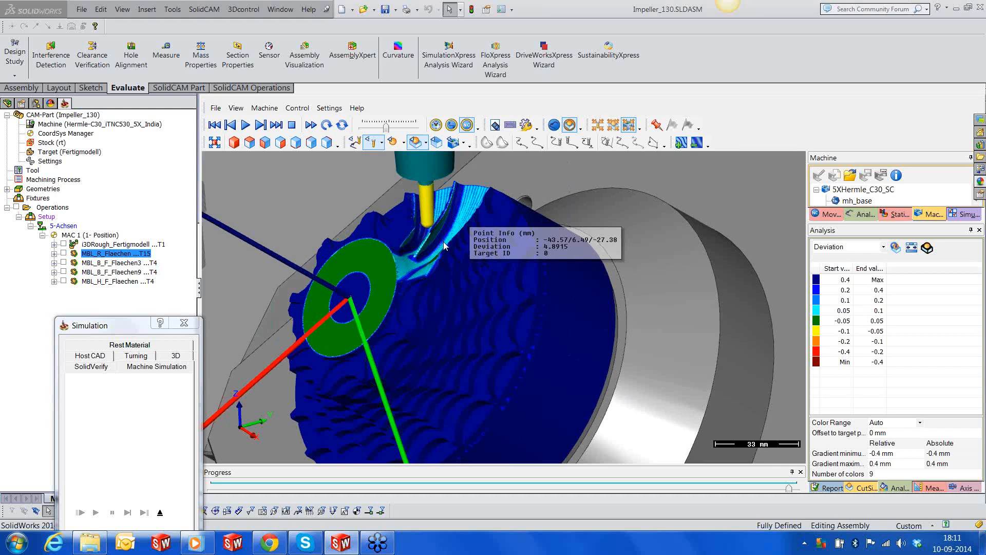
pyautogui.scroll(4, 444, 246)
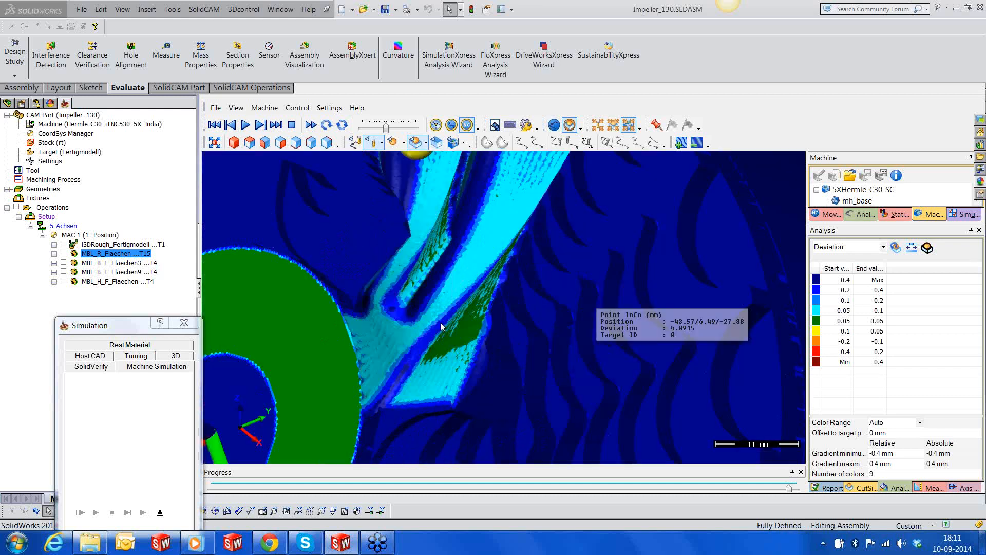
pyautogui.scroll(1, 440, 322)
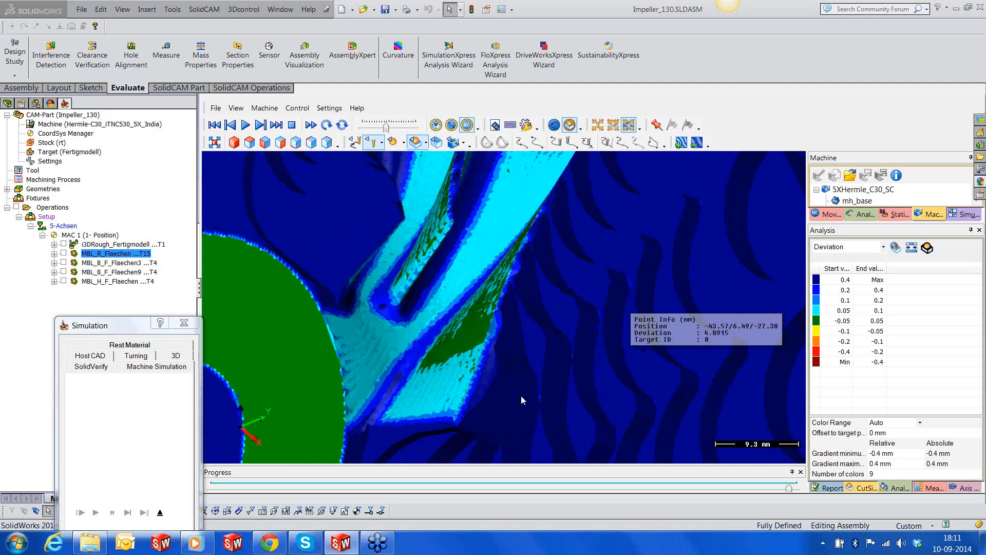
pyautogui.click(928, 488)
pyautogui.rightClick(846, 280)
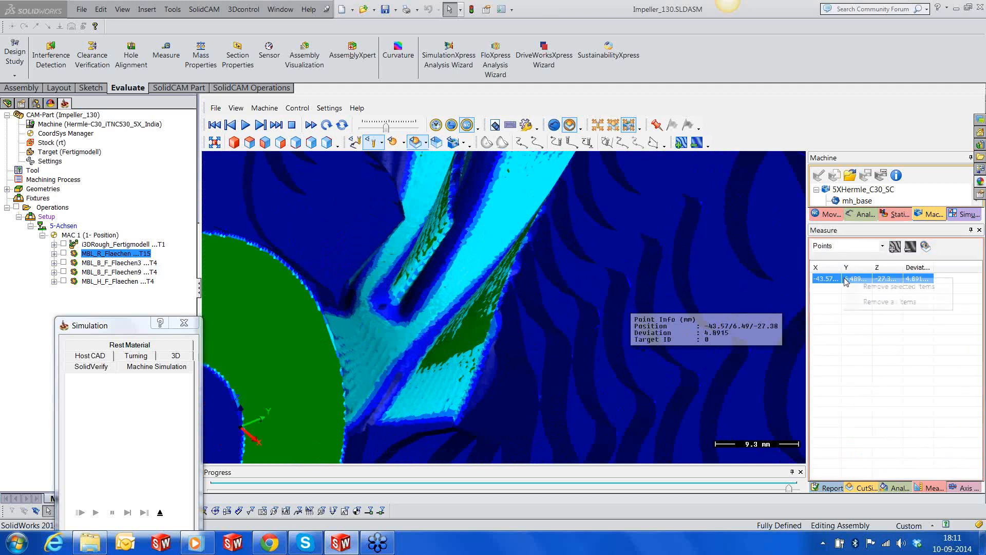
pyautogui.click(873, 302)
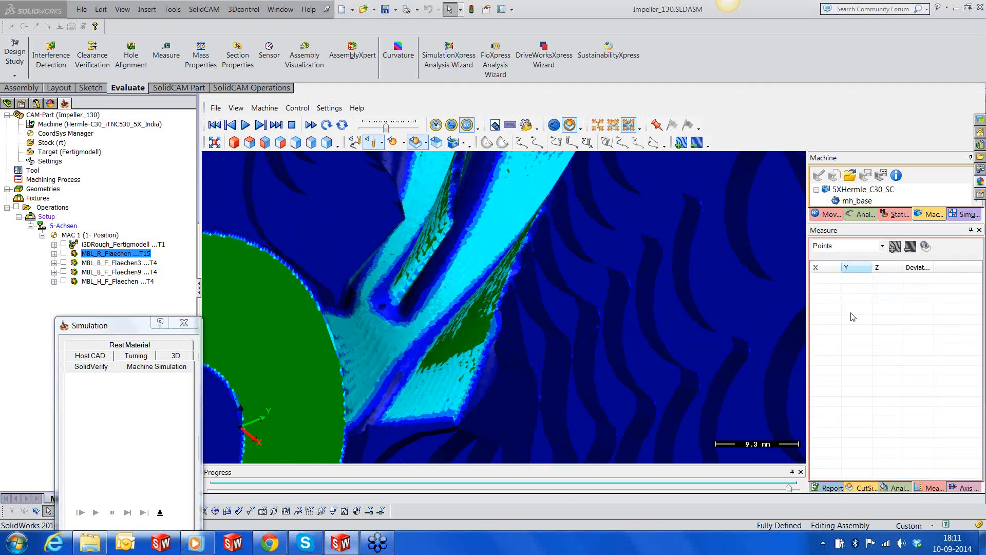
# Step: Return to the Deviation analysis and probe the deviation at a point in the roughed channel
pyautogui.click(896, 488)
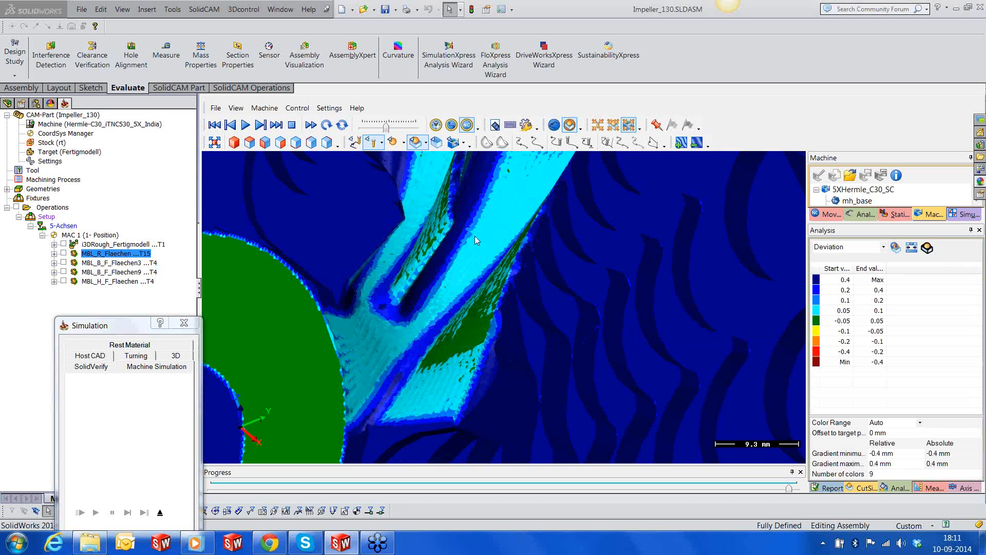
pyautogui.click(369, 328)
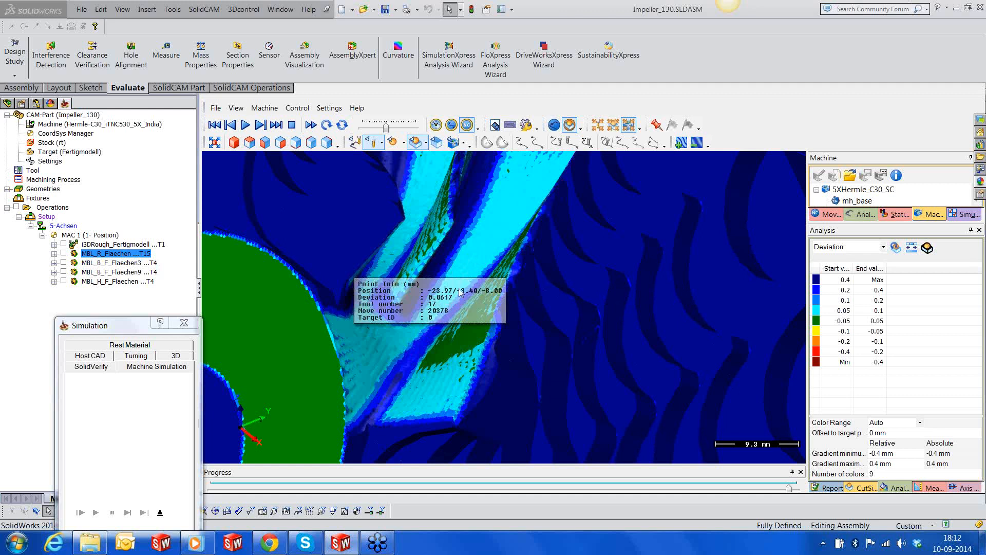
pyautogui.scroll(-1, 460, 292)
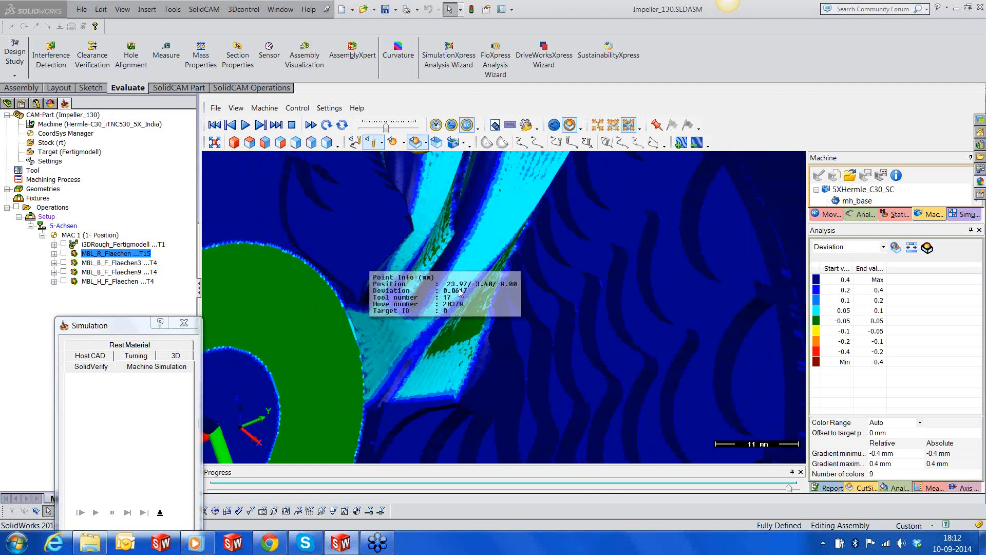
# Step: Probe the deviation at the outer edge of the roughed channel and at a second point farther down its surface
pyautogui.scroll(-3, 460, 290)
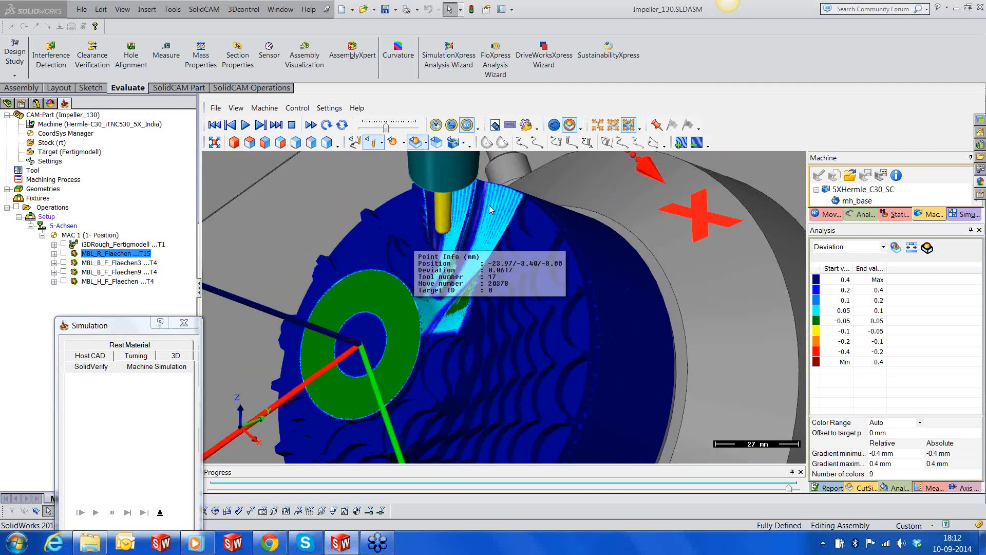
pyautogui.scroll(3, 489, 205)
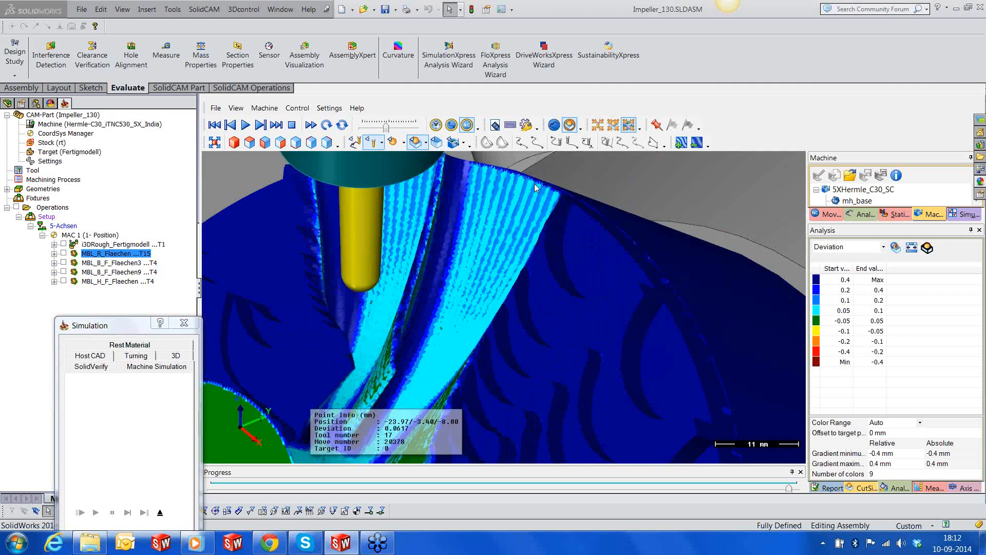
pyautogui.scroll(3, 535, 184)
pyautogui.click(511, 192)
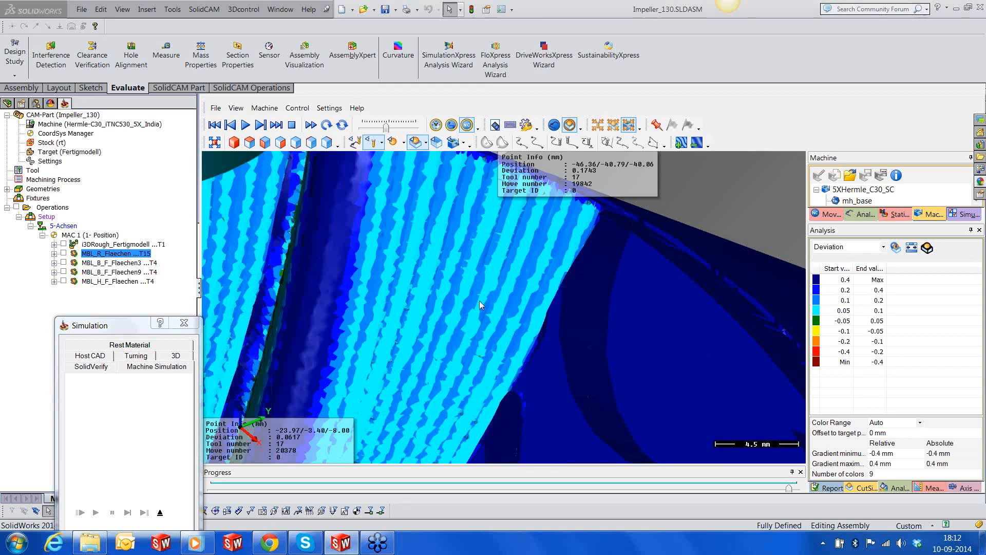
pyautogui.scroll(-8, 480, 301)
pyautogui.click(451, 336)
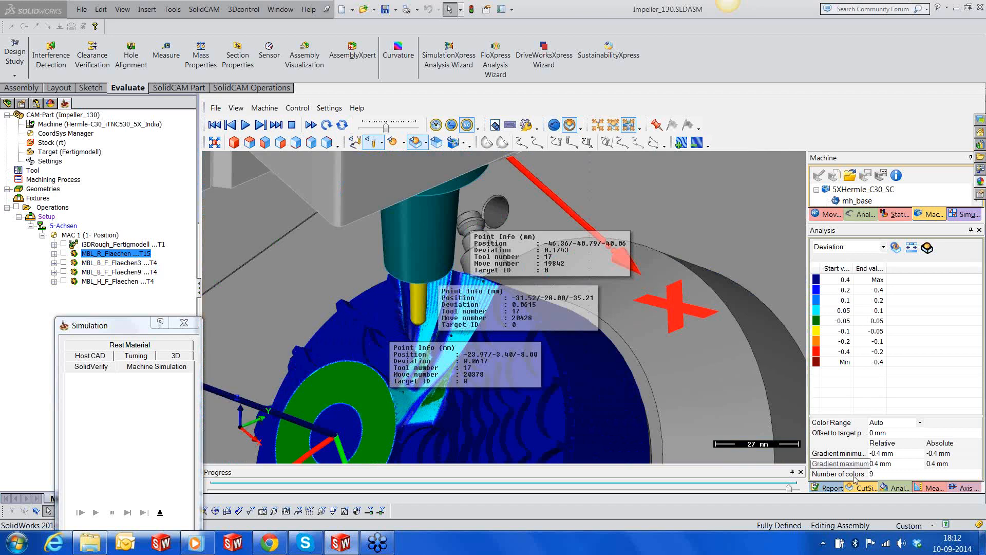
# Step: Remove all measured deviation points from the machined stock
pyautogui.click(927, 488)
pyautogui.click(853, 299)
pyautogui.rightClick(865, 299)
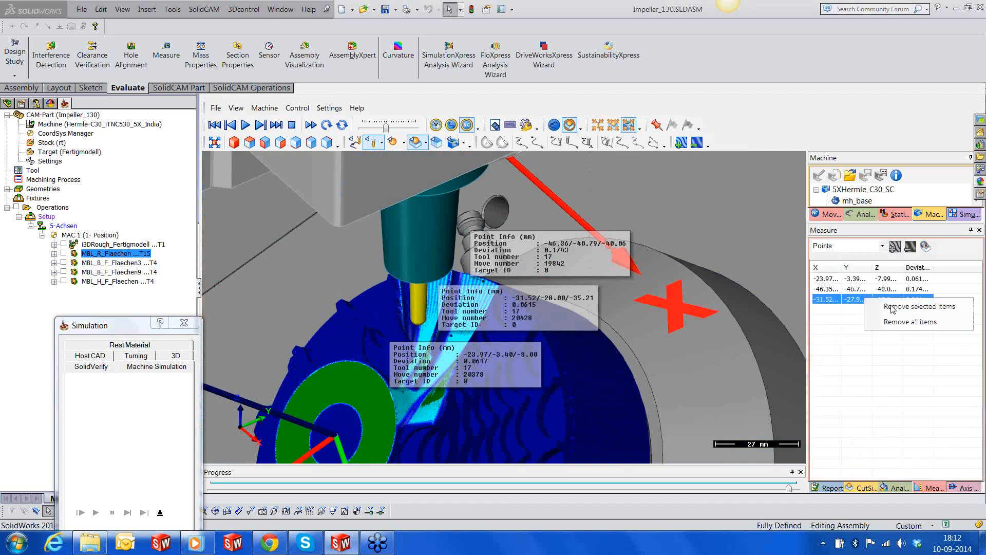
pyautogui.click(897, 322)
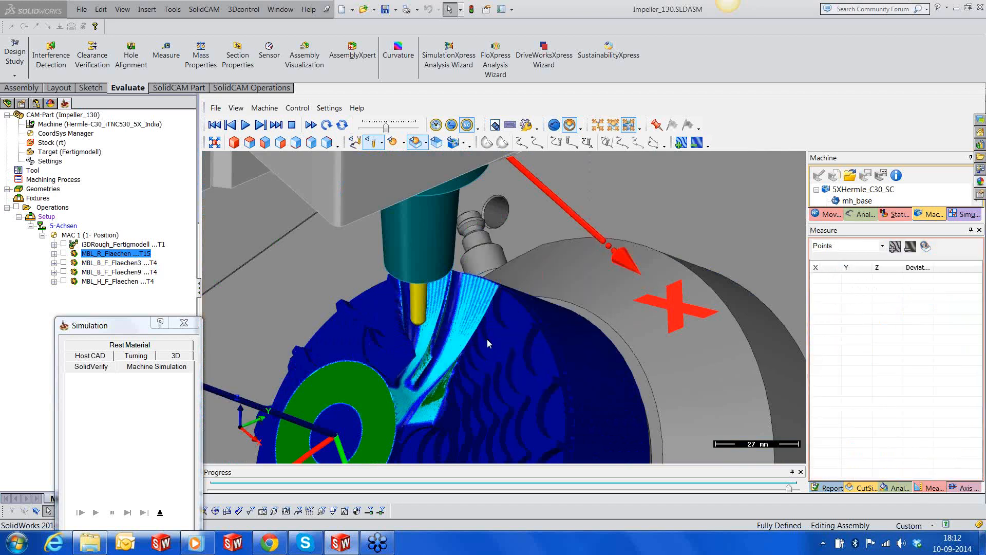
# Step: Display the Tool number analysis on the machined stock, then the Orientation change analysis
pyautogui.moveTo(461, 335); pyautogui.dragTo(463, 308, button='middle')
pyautogui.click(897, 488)
pyautogui.click(883, 247)
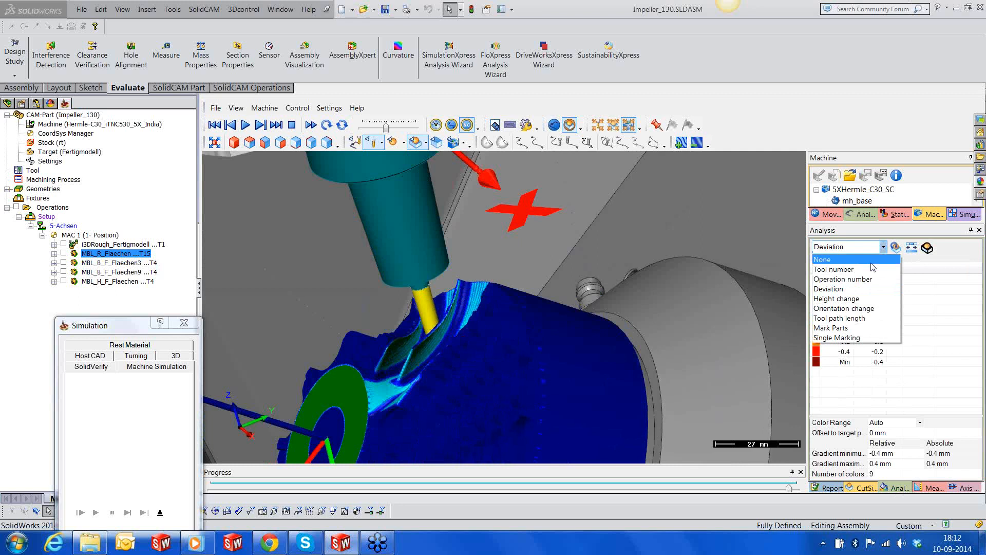
pyautogui.click(867, 269)
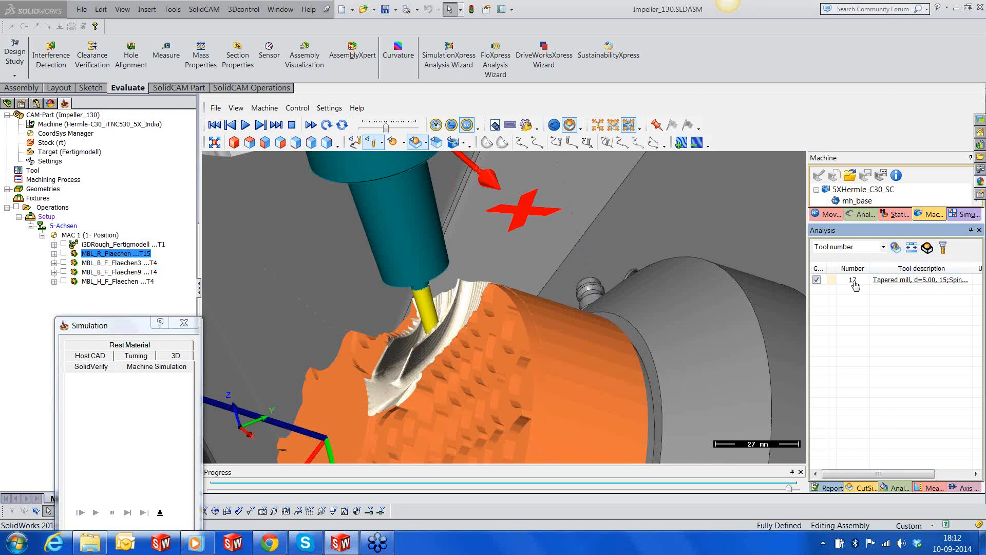
pyautogui.click(884, 247)
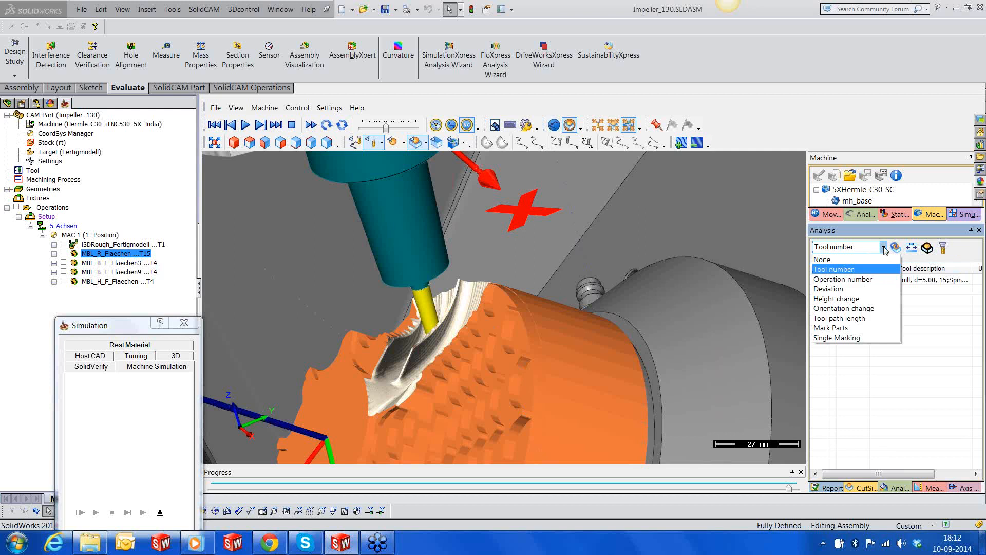
pyautogui.click(865, 309)
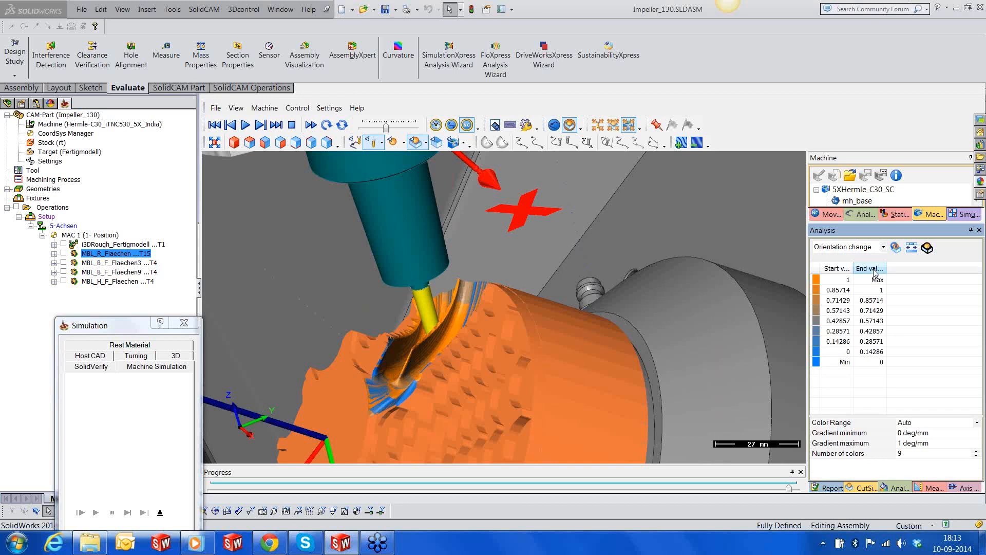
# Step: Display the Height change analysis on the machined stock, then set the analysis back to Deviation
pyautogui.click(884, 247)
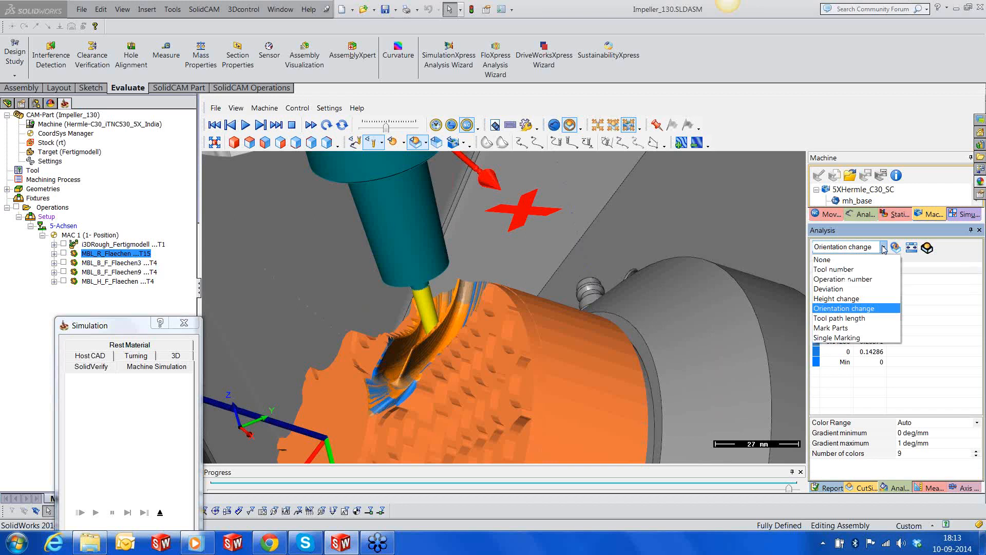
pyautogui.click(846, 299)
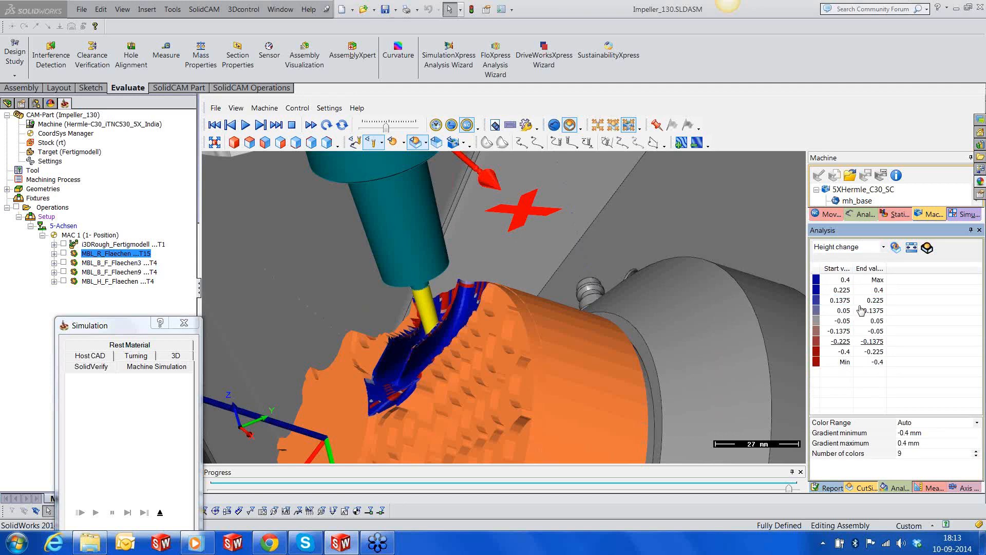
pyautogui.click(883, 249)
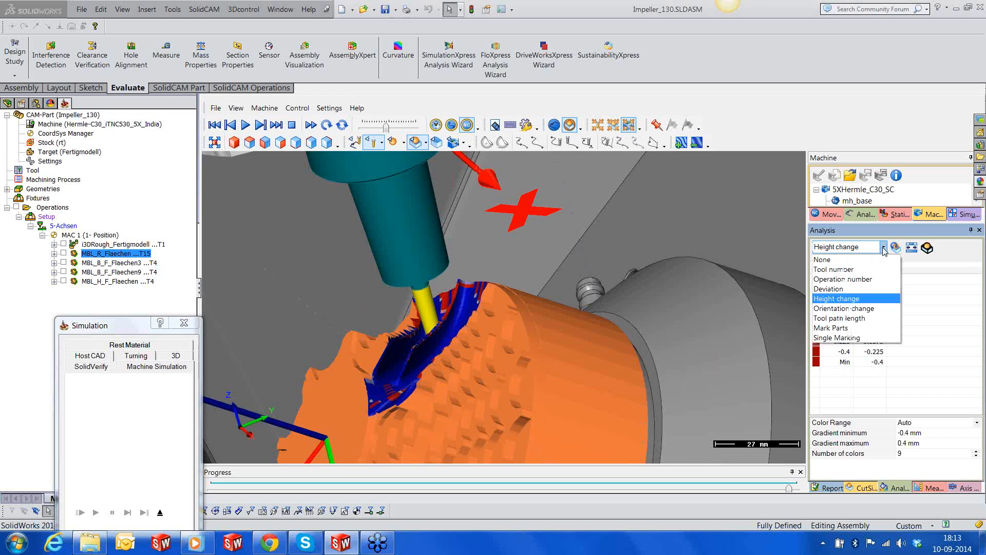
pyautogui.click(854, 291)
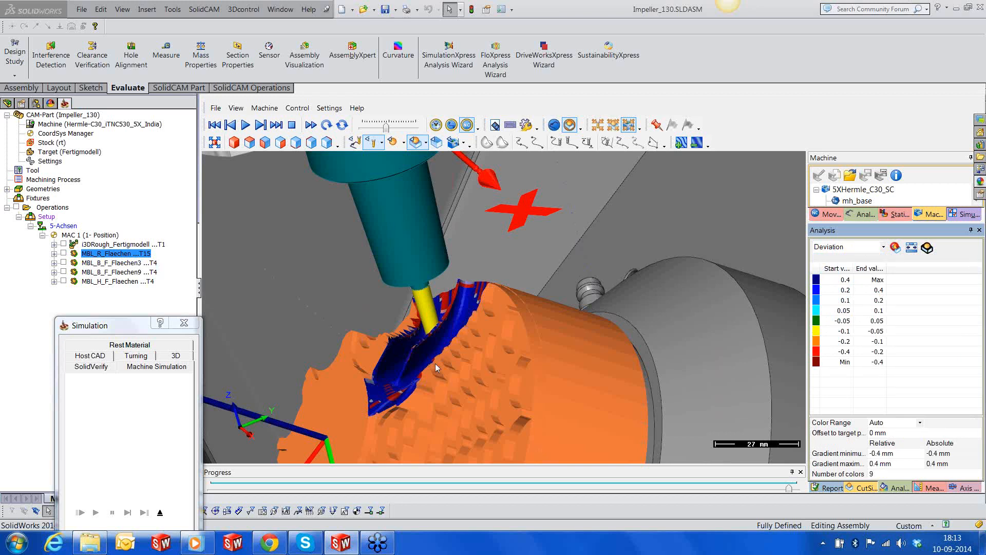
pyautogui.moveTo(435, 363); pyautogui.dragTo(496, 353, button='middle')
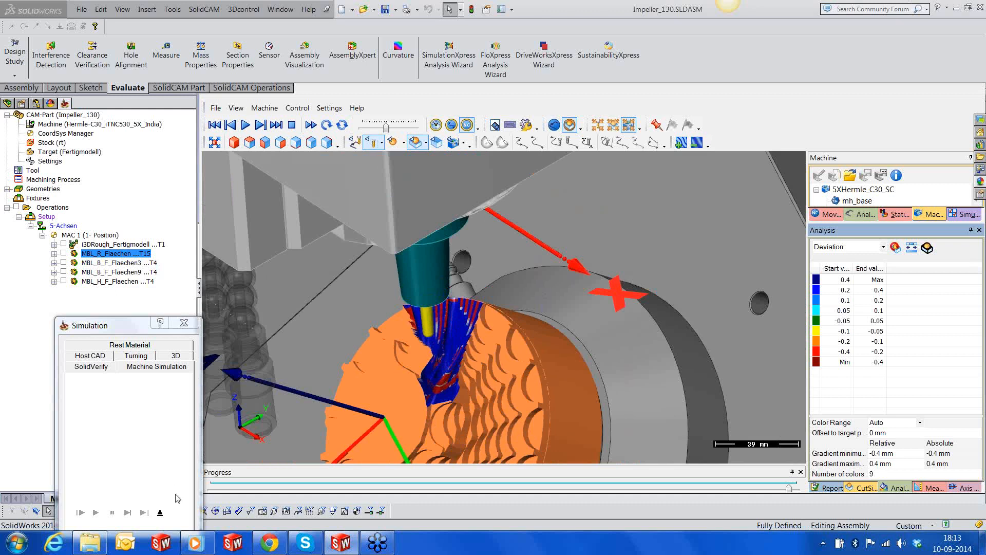
# Step: Exit the machine simulation and view the impeller assembly up close
pyautogui.click(160, 513)
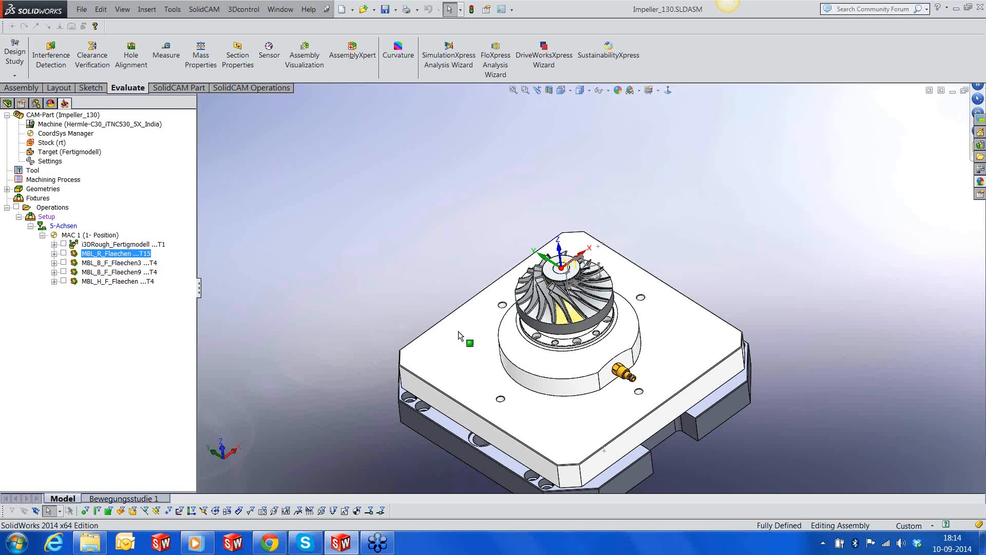
pyautogui.scroll(-2, 560, 313)
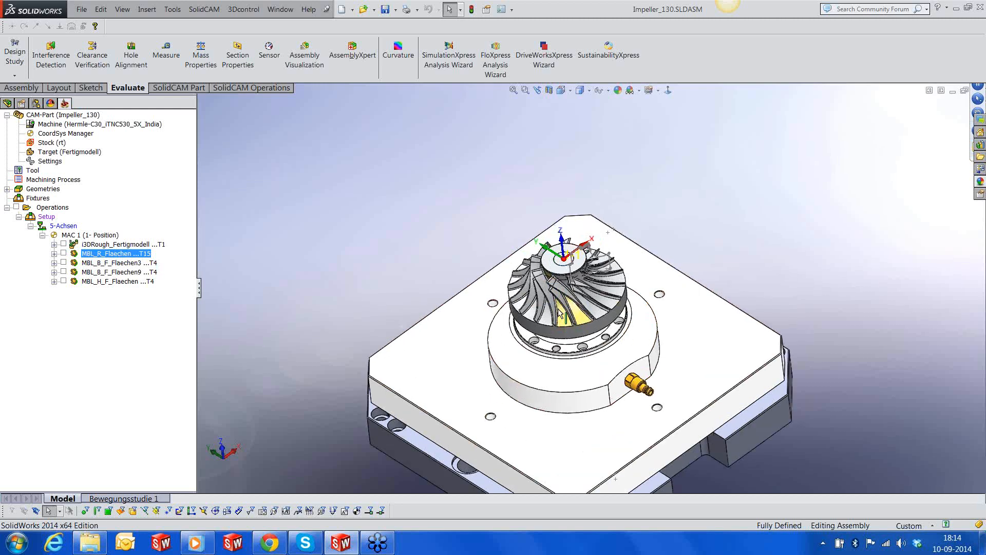
pyautogui.scroll(-2, 560, 314)
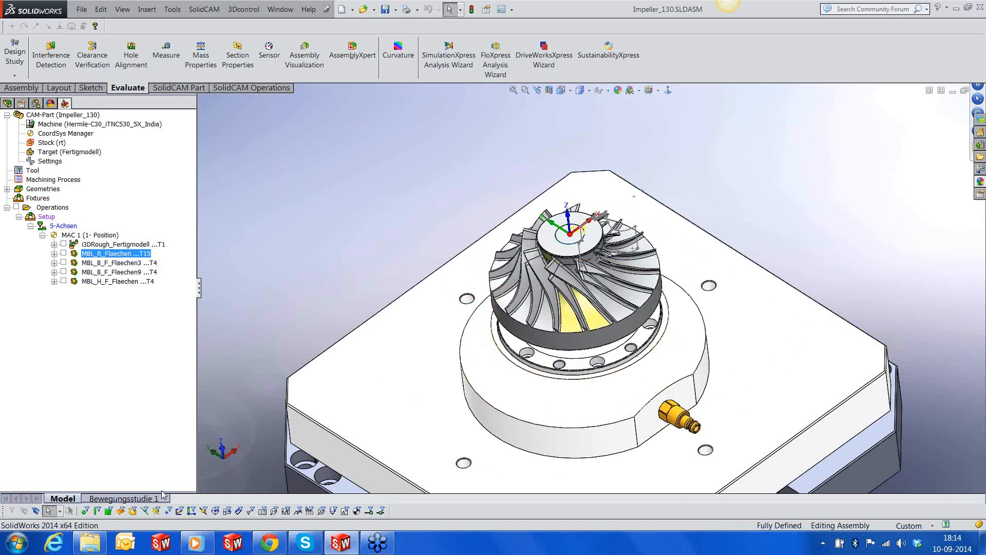
pyautogui.moveTo(195, 543)
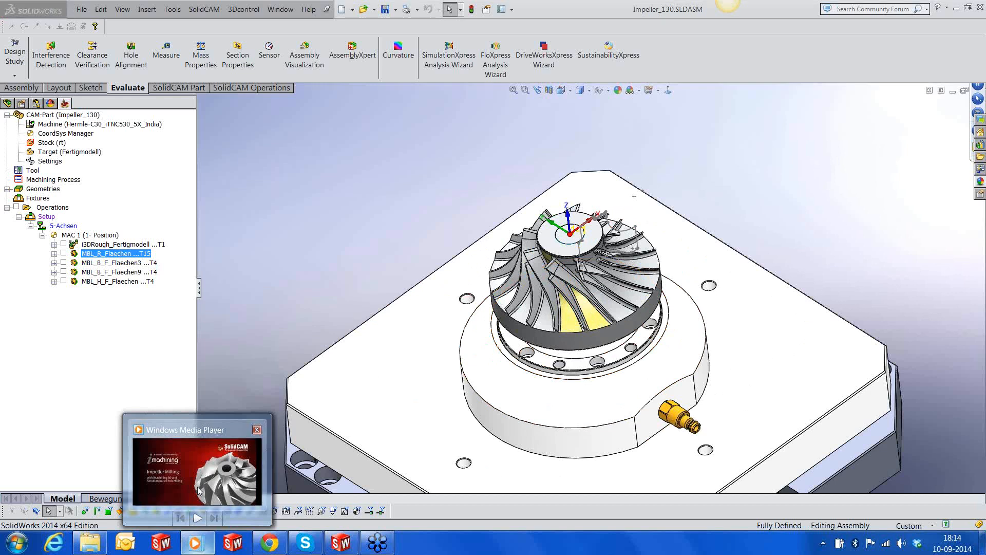